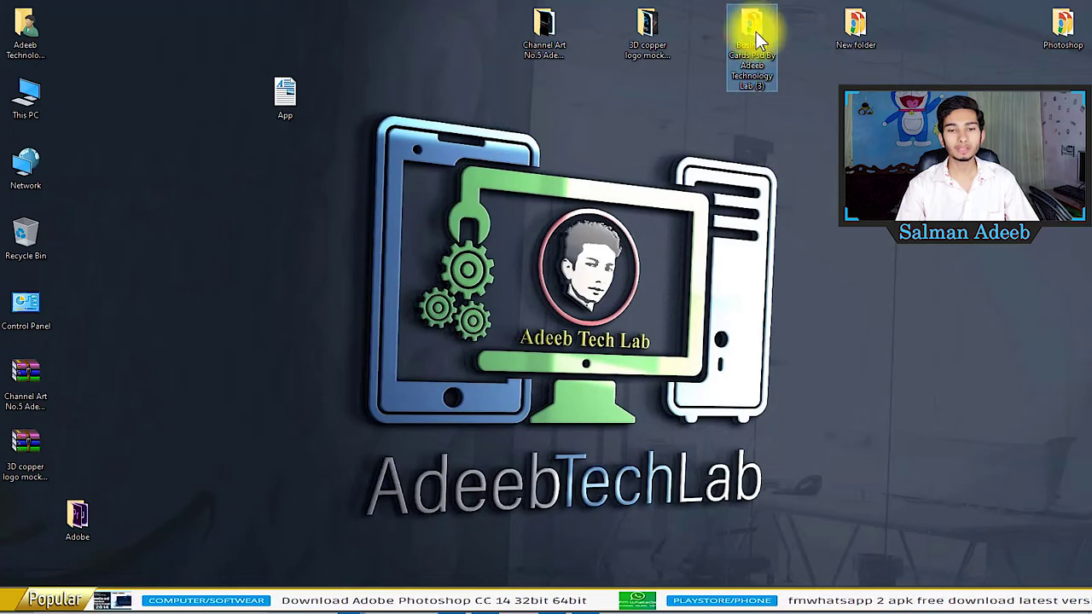
- Open 01_Font Card in Photoshop from the Business Cards Psd download's Blue folder
double_click(755, 34)
left_click(375, 181)
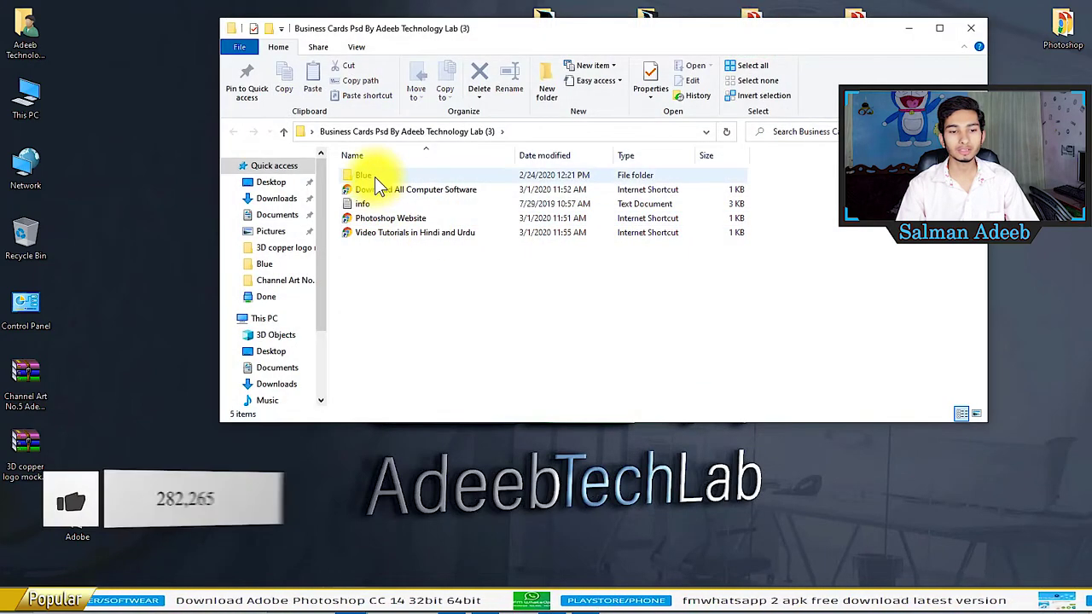
left_click(942, 29)
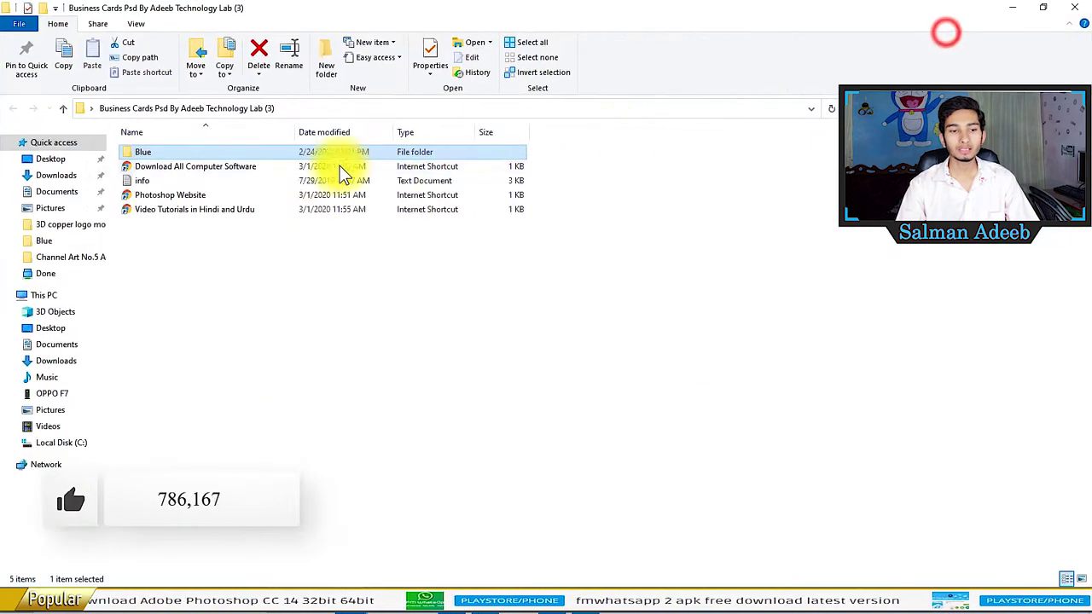
double_click(243, 152)
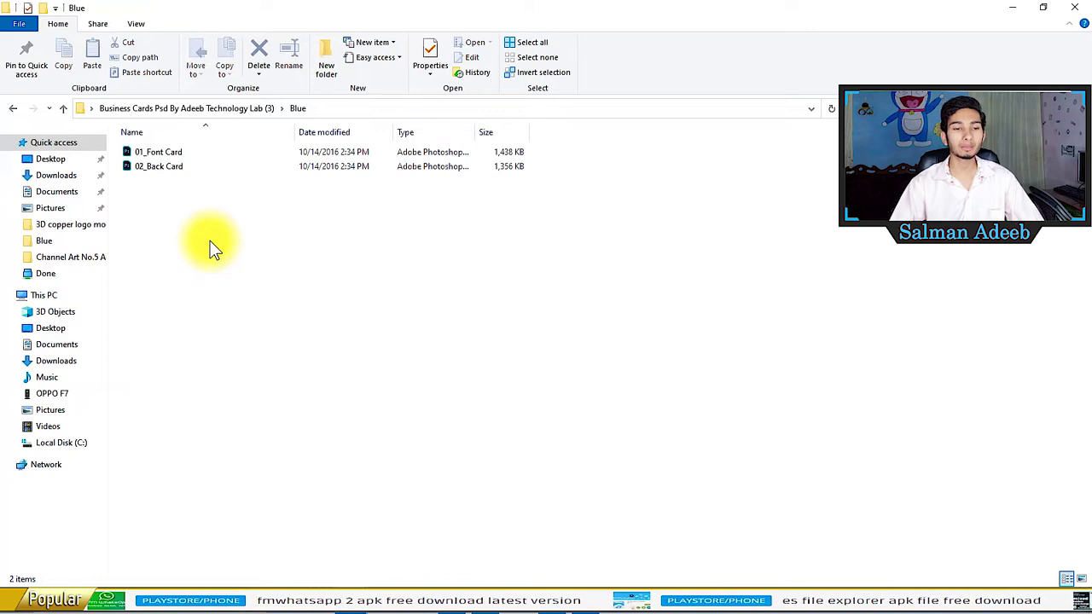
left_click(185, 150)
left_click(195, 151)
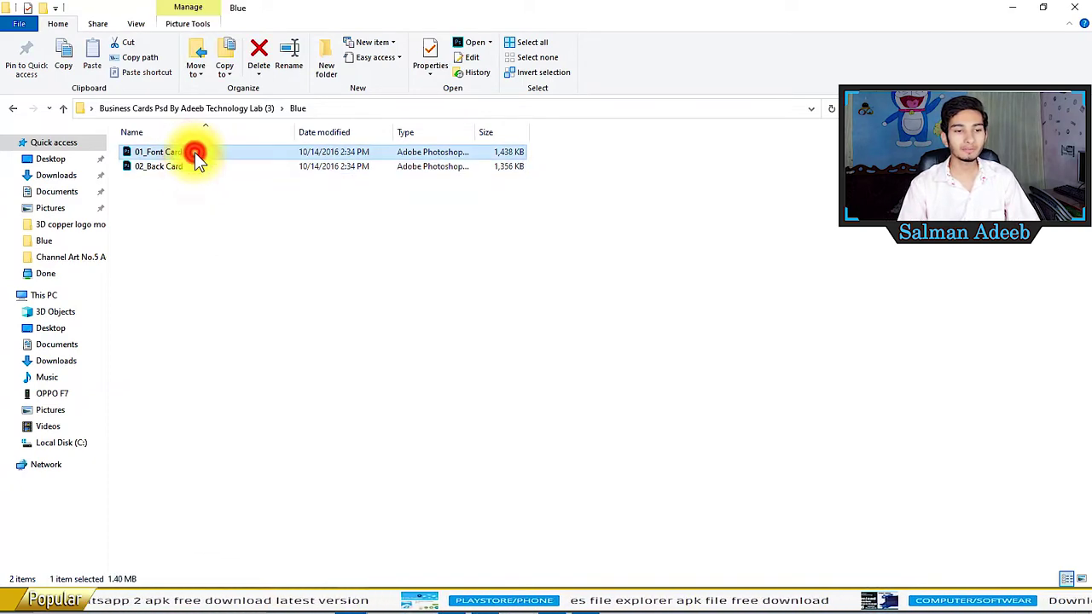
key("alt+Tab")
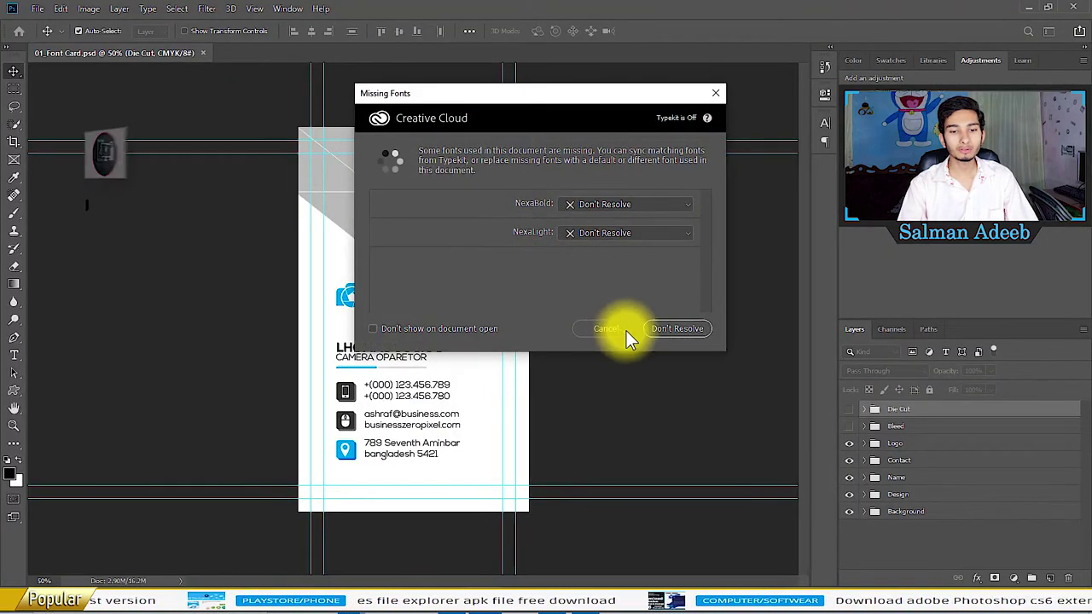
- Choose Don't Resolve for the missing NexaBold and NexaLight fonts
left_click(660, 328)
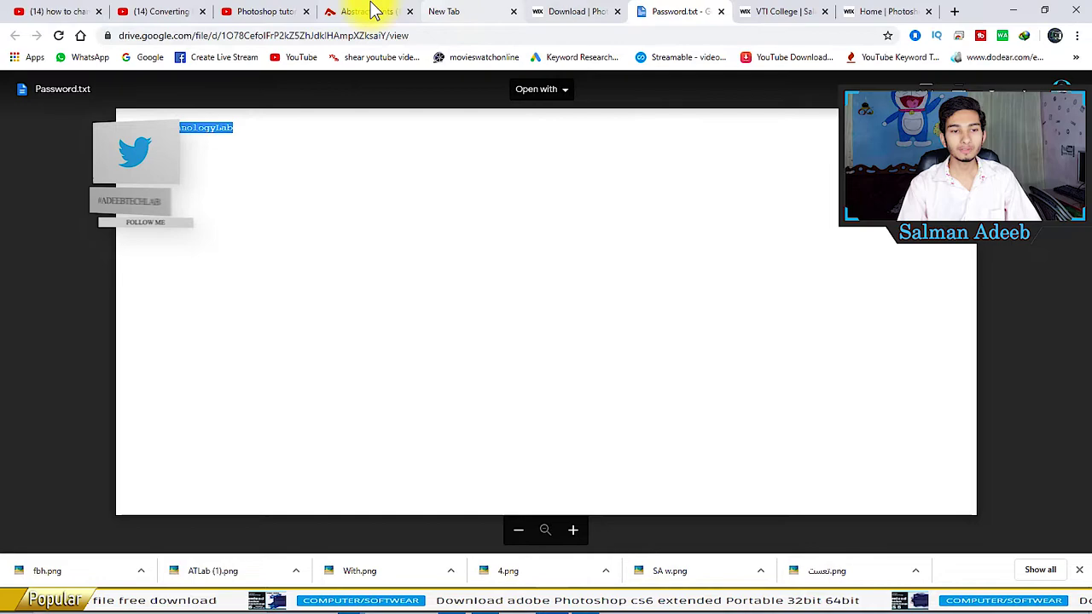
- Scroll through Abstract Fonts' popular font previews of 'Adeeb', then minimise Chrome
left_click(367, 11)
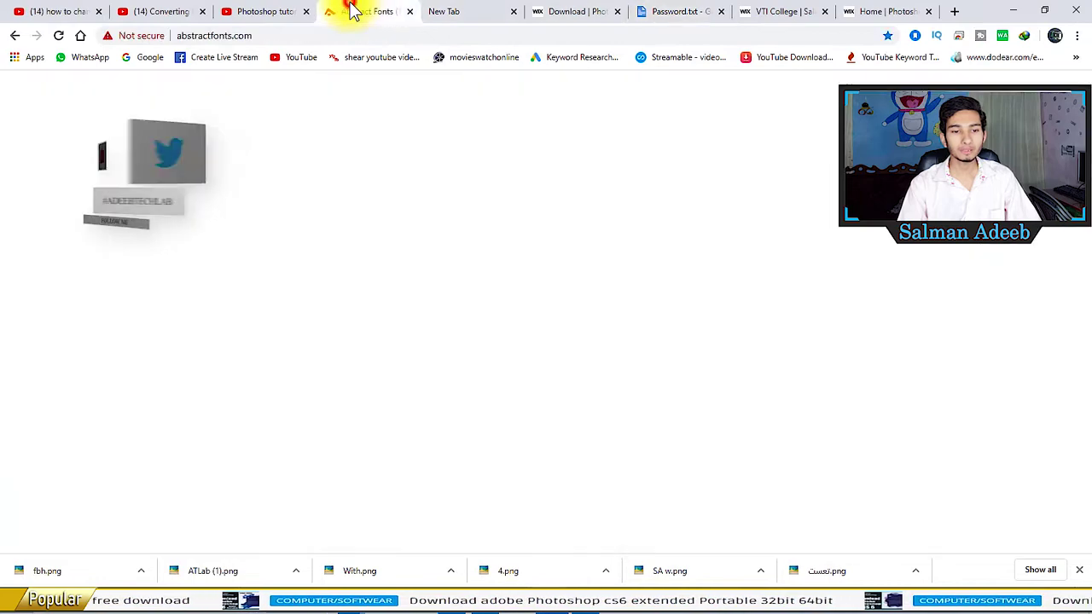
scroll(421, 210, "down", 5)
scroll(424, 211, "down", 5)
scroll(422, 206, "up", 4)
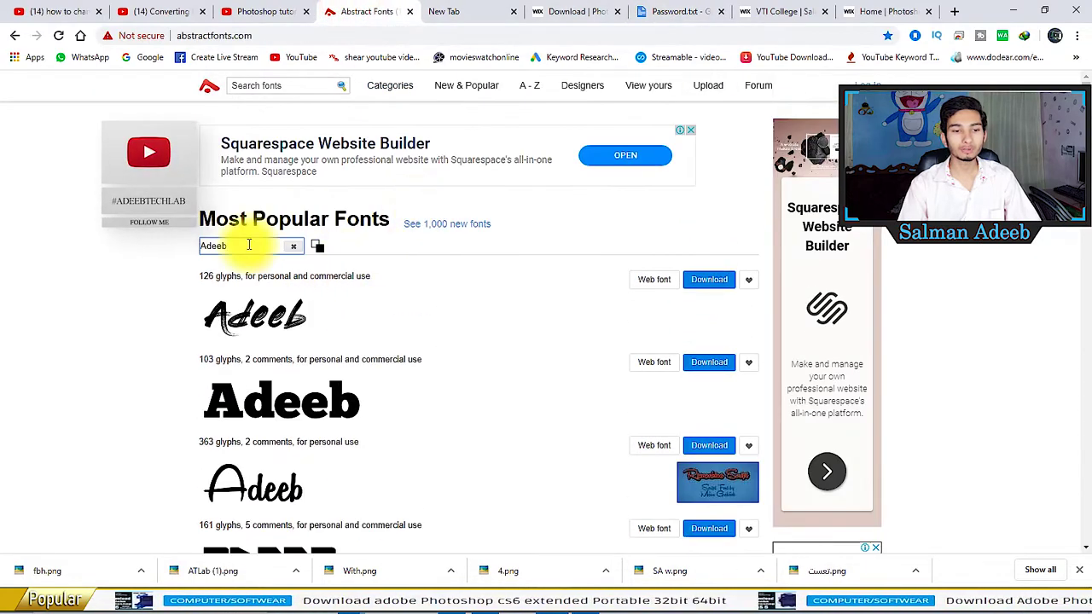
scroll(526, 370, "down", 1)
scroll(526, 372, "down", 4)
scroll(486, 379, "down", 5)
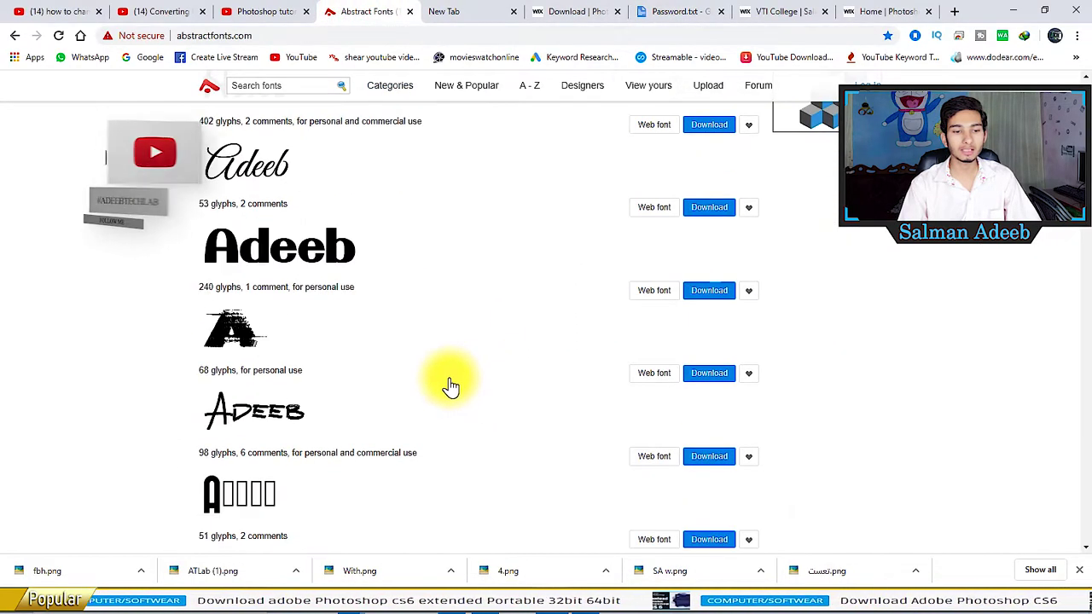
scroll(450, 386, "down", 5)
scroll(451, 386, "up", 5)
scroll(450, 386, "up", 5)
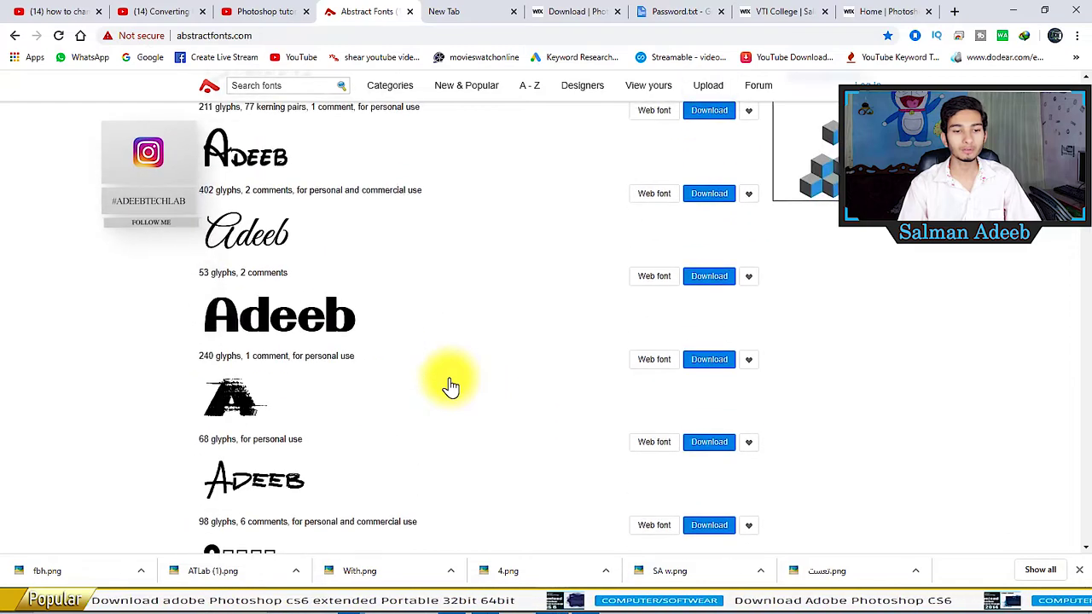
scroll(450, 386, "up", 5)
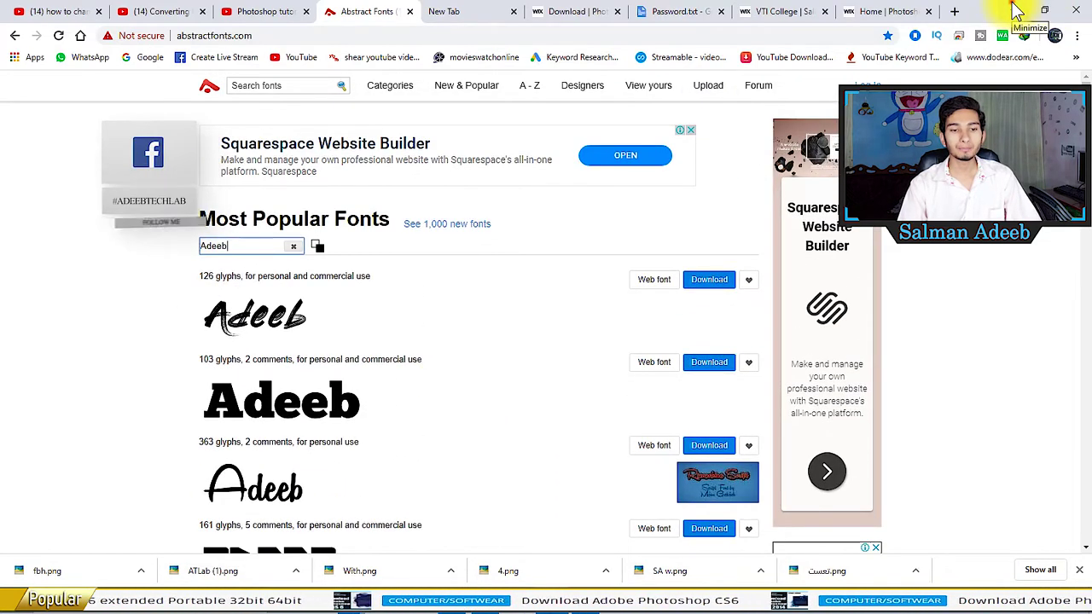
left_click(1013, 9)
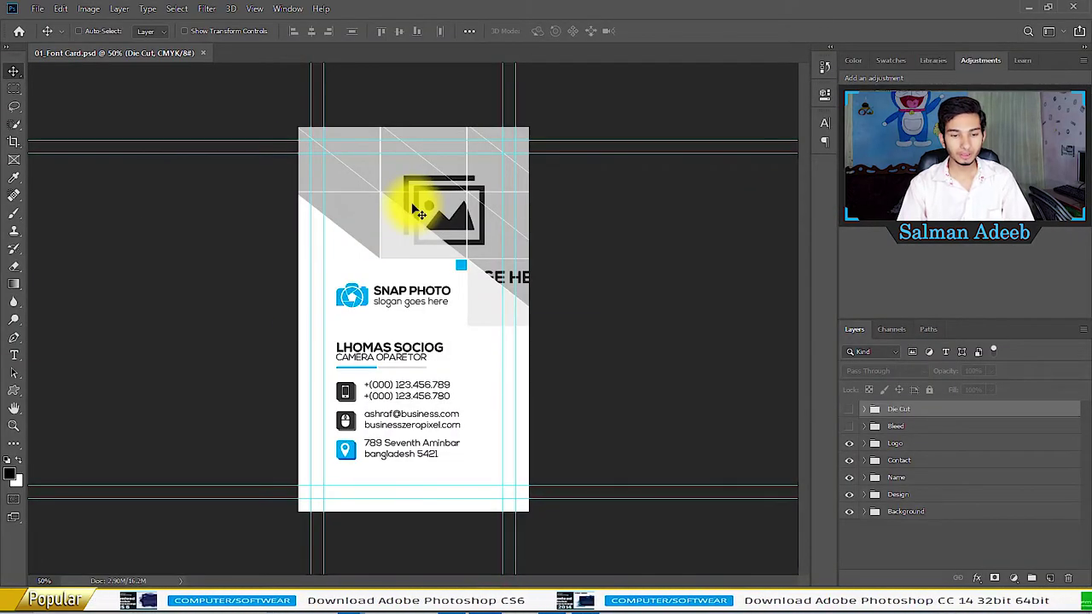
- Zoom in on the front card's image placeholder
scroll(420, 213, "up", 2)
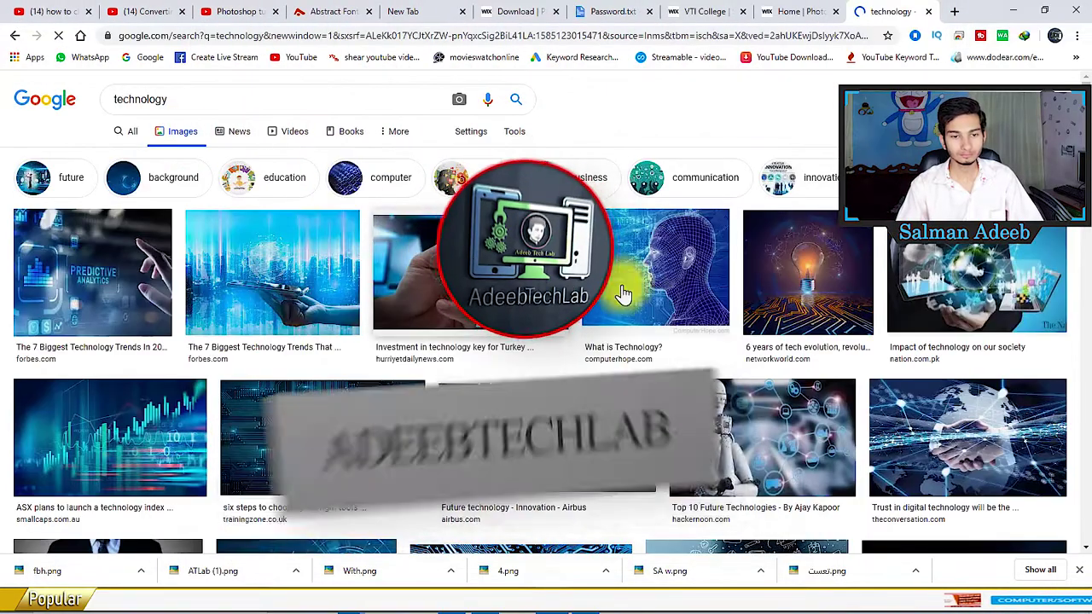
- Save two technology pictures from Google Images, including the robot picture
right_click(901, 204)
left_click(951, 329)
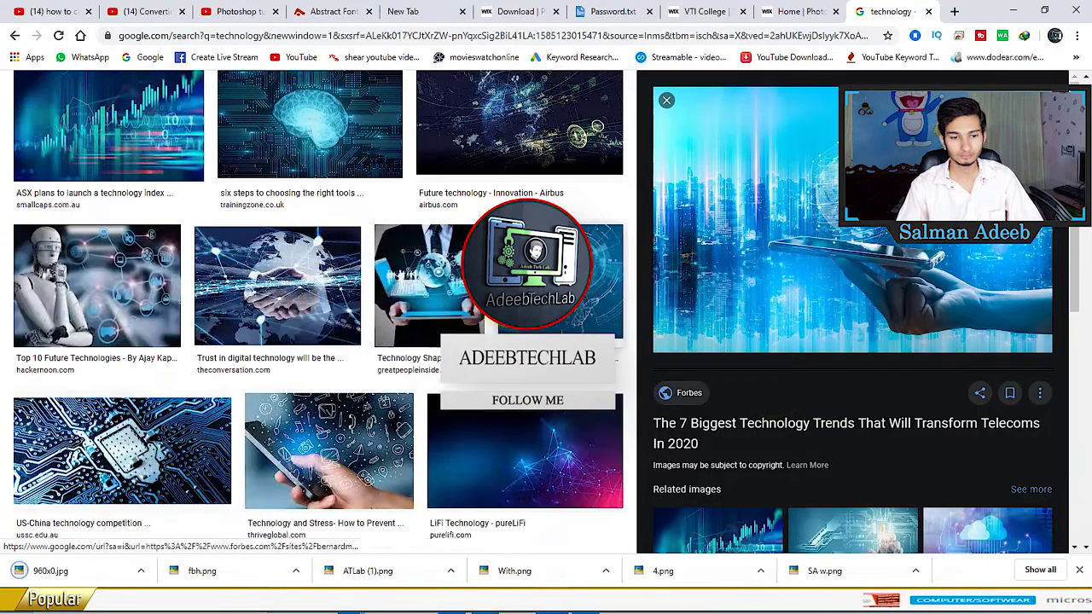
left_click(96, 286)
right_click(946, 249)
left_click(958, 298)
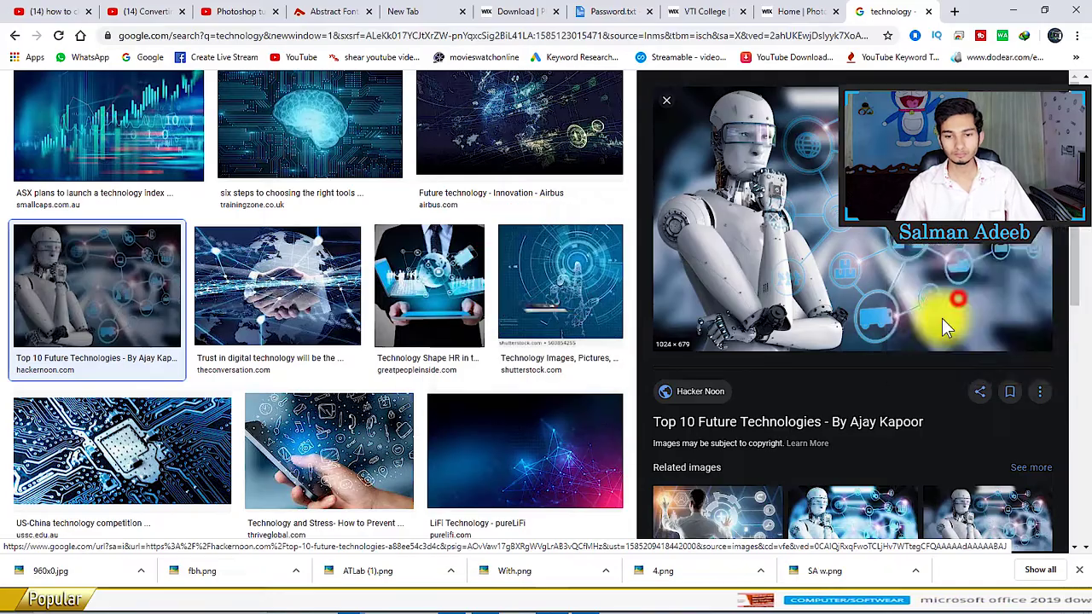
- Save the hand-with-app-icons picture as Future-Technology and show it in Downloads
left_click(77, 570)
left_click(862, 362)
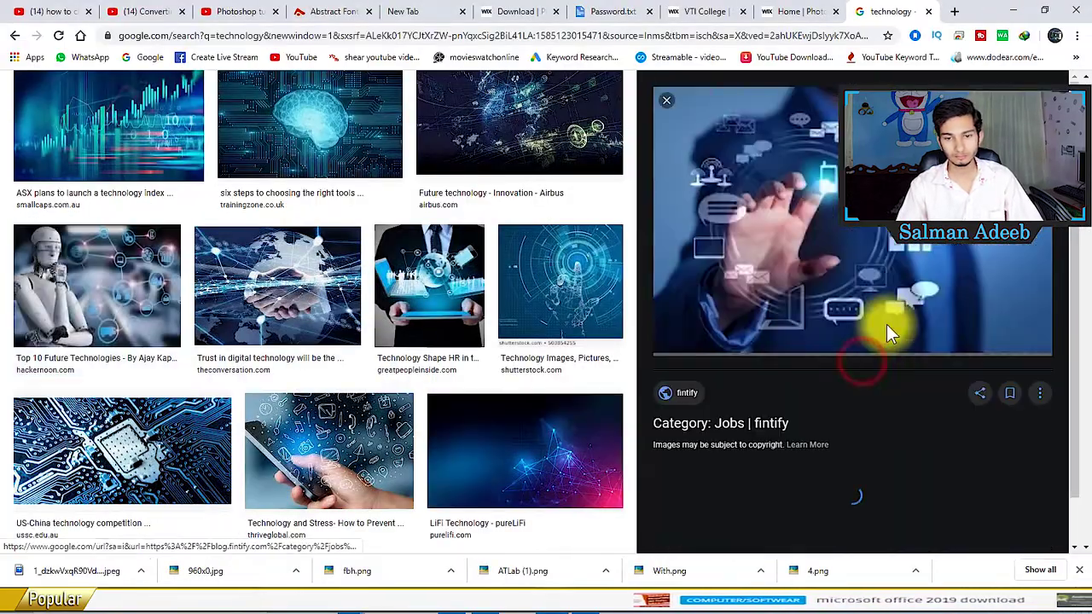
left_click(972, 564)
left_click(141, 571)
left_click(214, 519)
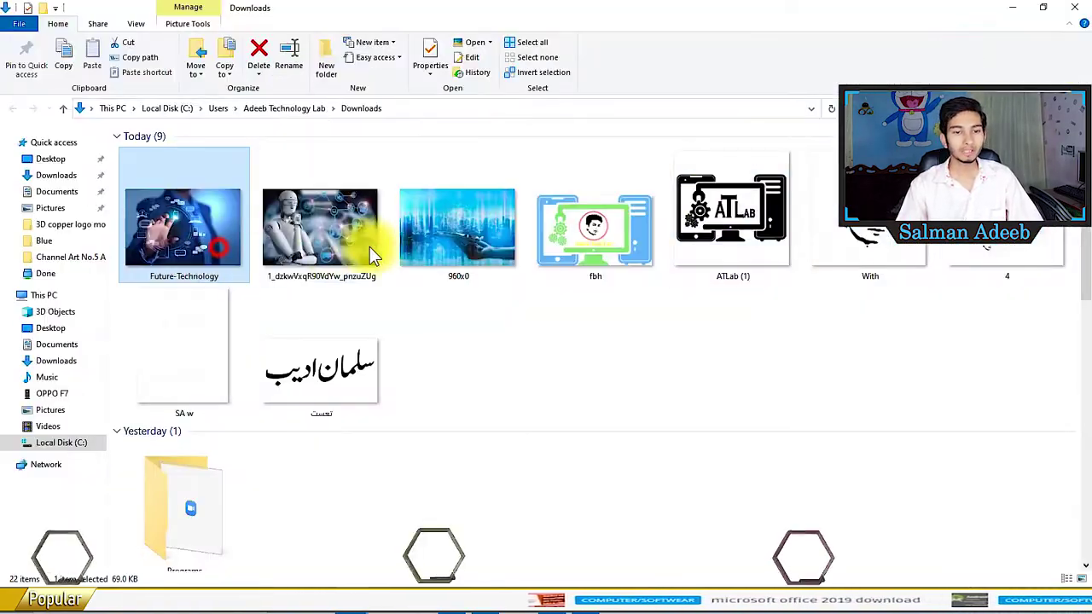
left_click(371, 246)
- Select the 'Double click to change' placeholder layer and open its smart object contents
left_click(234, 223)
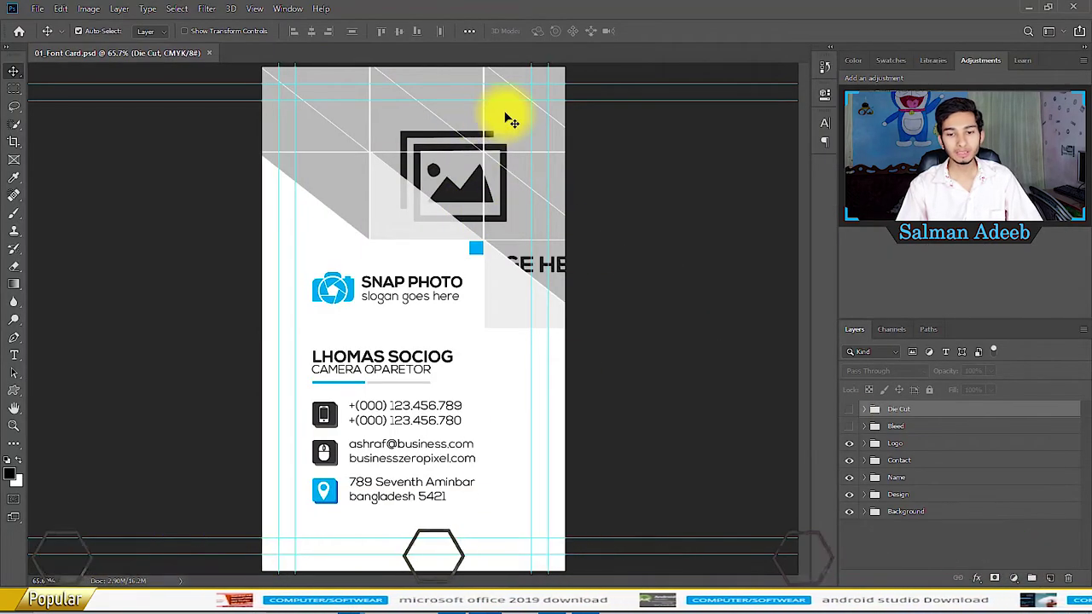
left_click(497, 125)
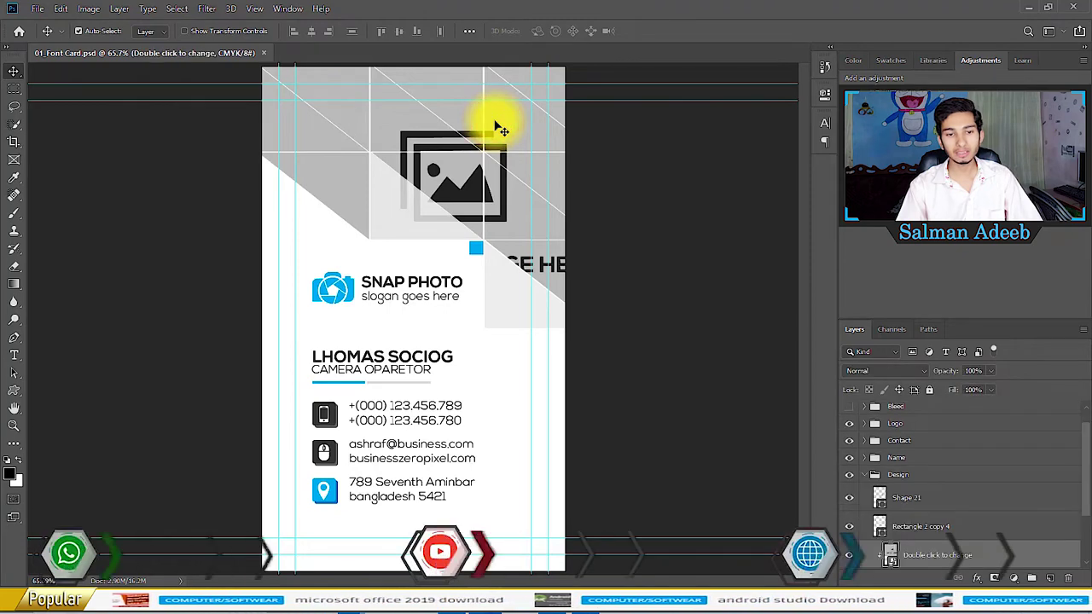
scroll(890, 518, "down", 2)
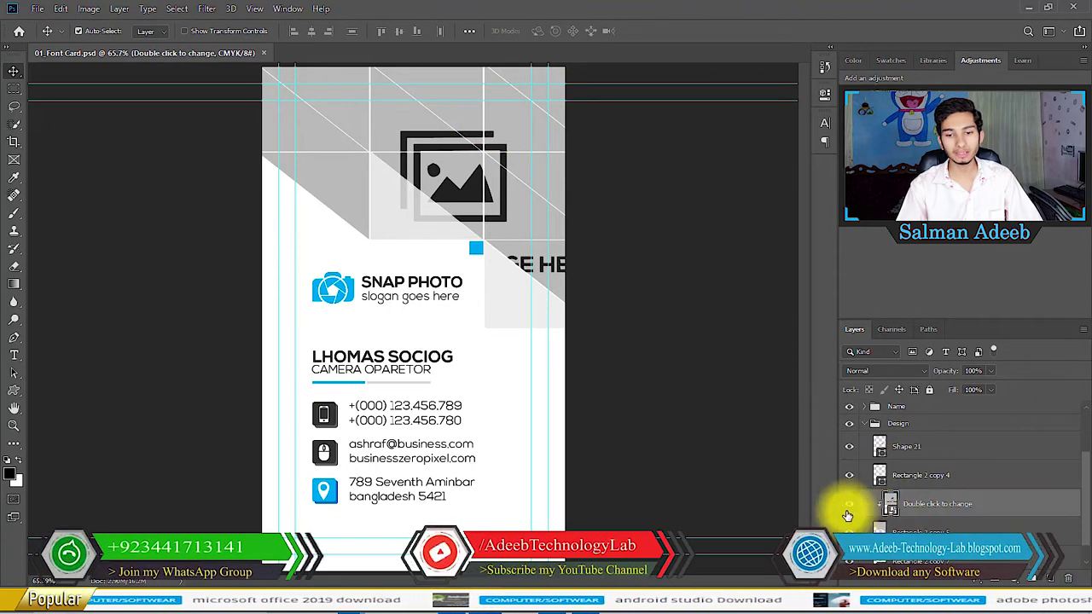
left_click(846, 510)
left_click(847, 505)
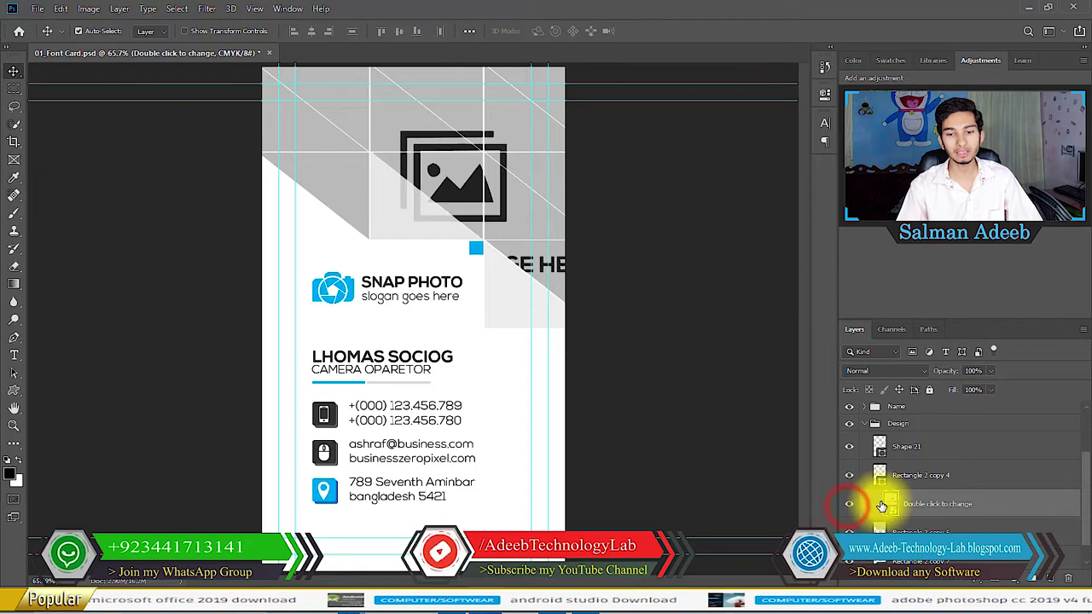
double_click(889, 503)
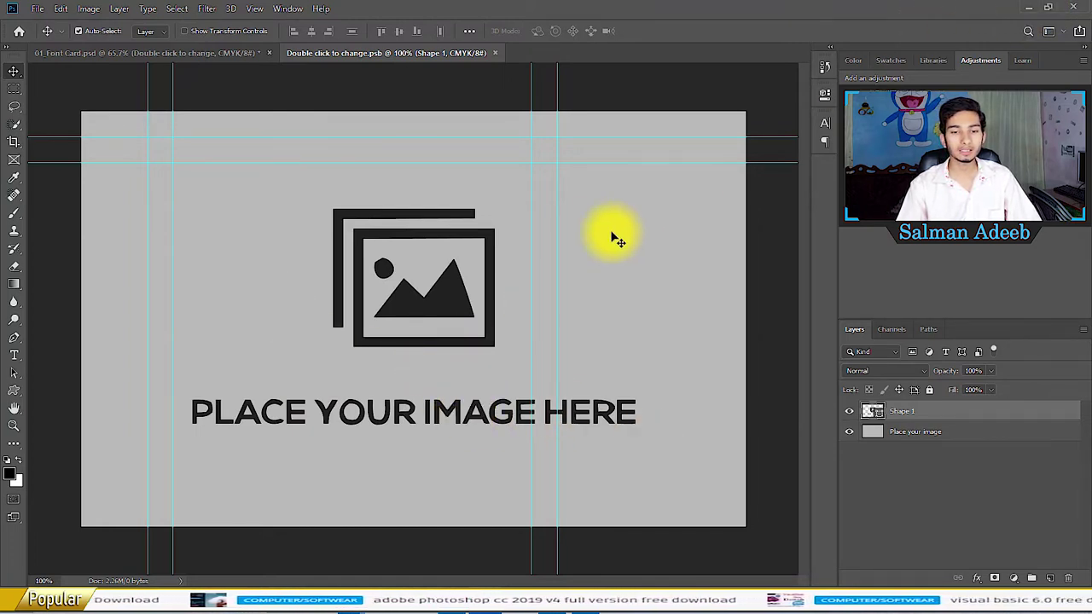
- Place the Future-Technology image into the placeholder PSB and save it
left_click(1027, 8)
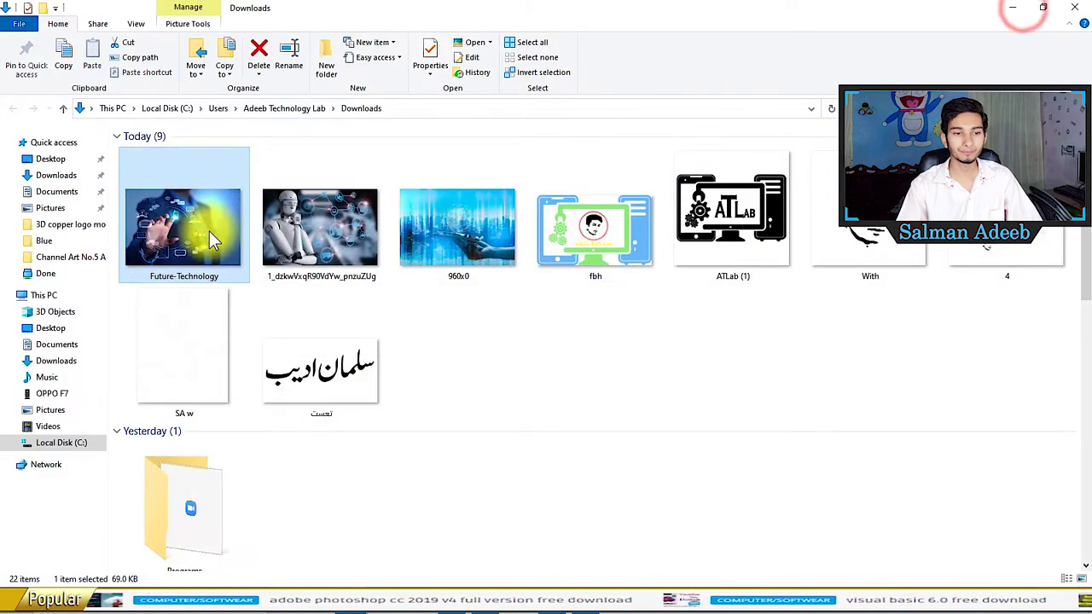
left_click_drag(207, 237, 450, 333)
key("Return")
key("ctrl+s")
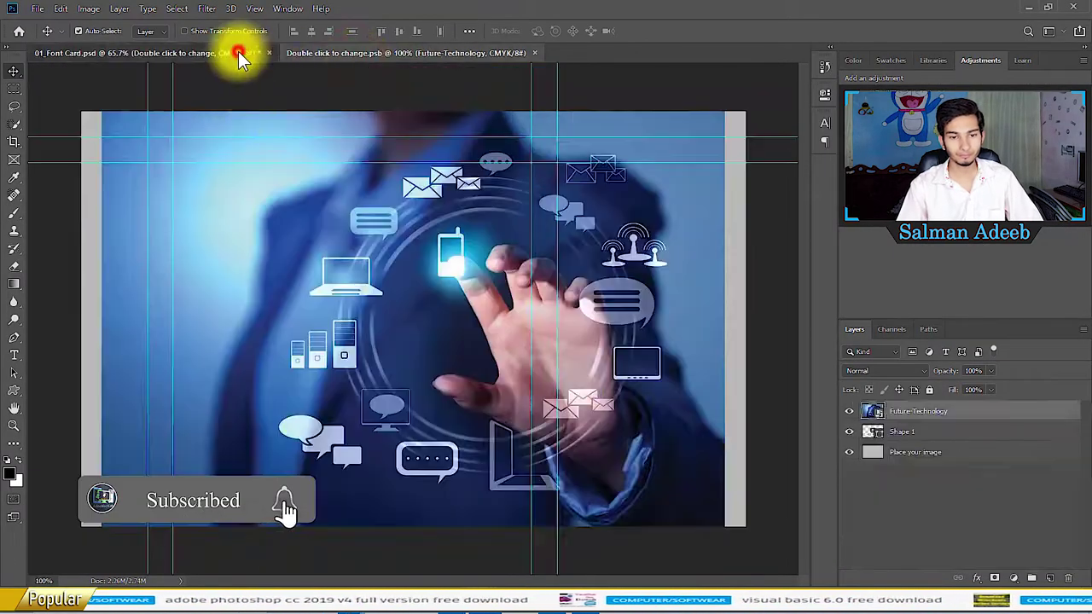
left_click(239, 53)
left_click(341, 53)
- Scale the Future Technology image to fit the frame, save, and close the PSB
key("ctrl+t")
mouse_move(136, 312)
left_mouse_down()
mouse_move(621, 307)
mouse_move(628, 346)
left_mouse_up()
key("Return")
key("ctrl+t")
key("Return")
key("ctrl+s")
left_click(171, 52)
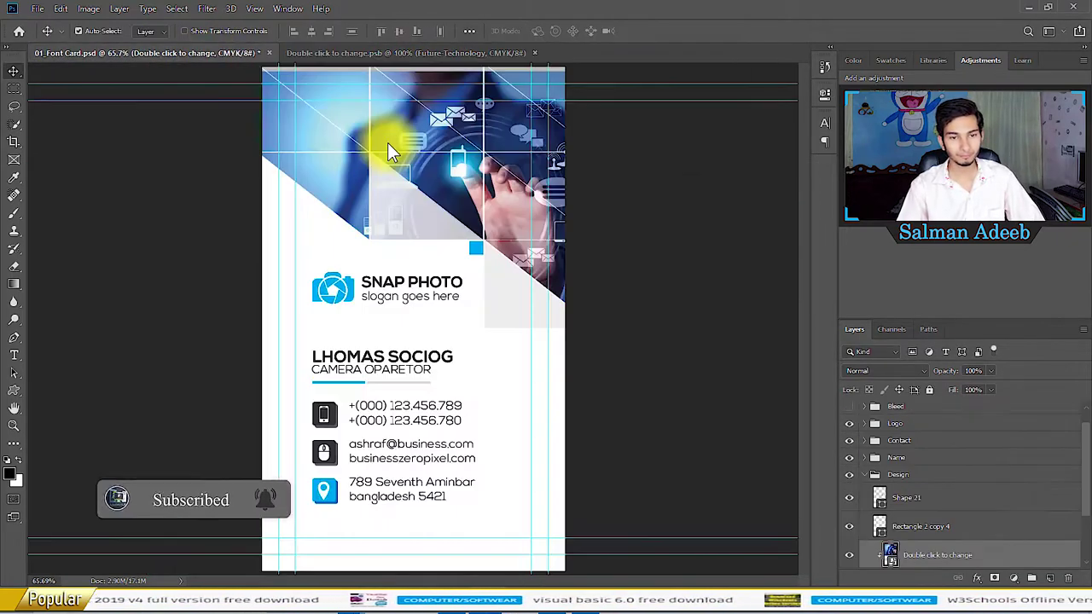
left_click(446, 53)
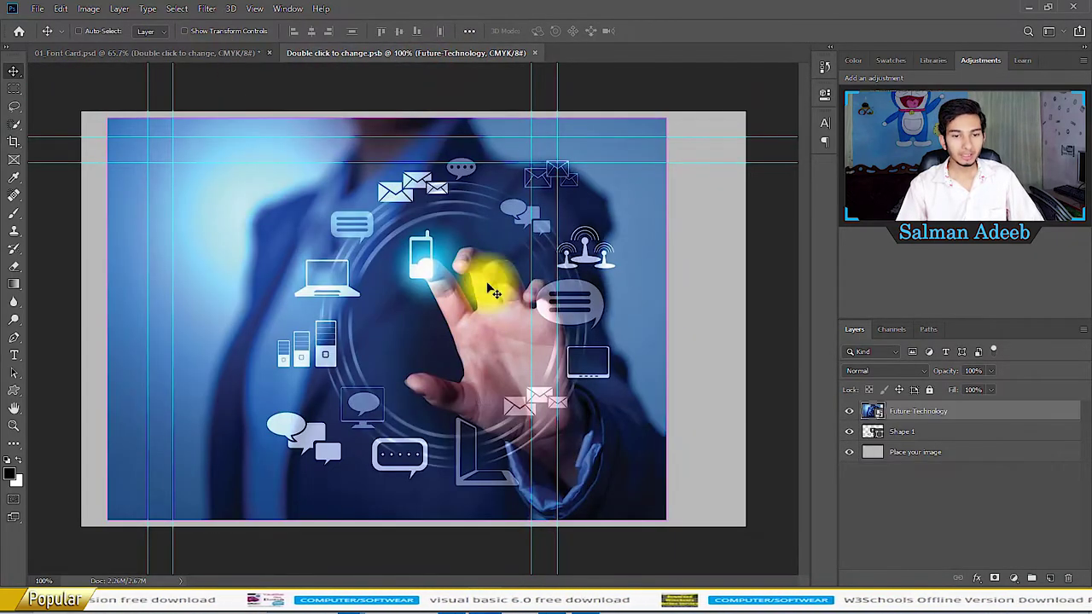
left_click(535, 53)
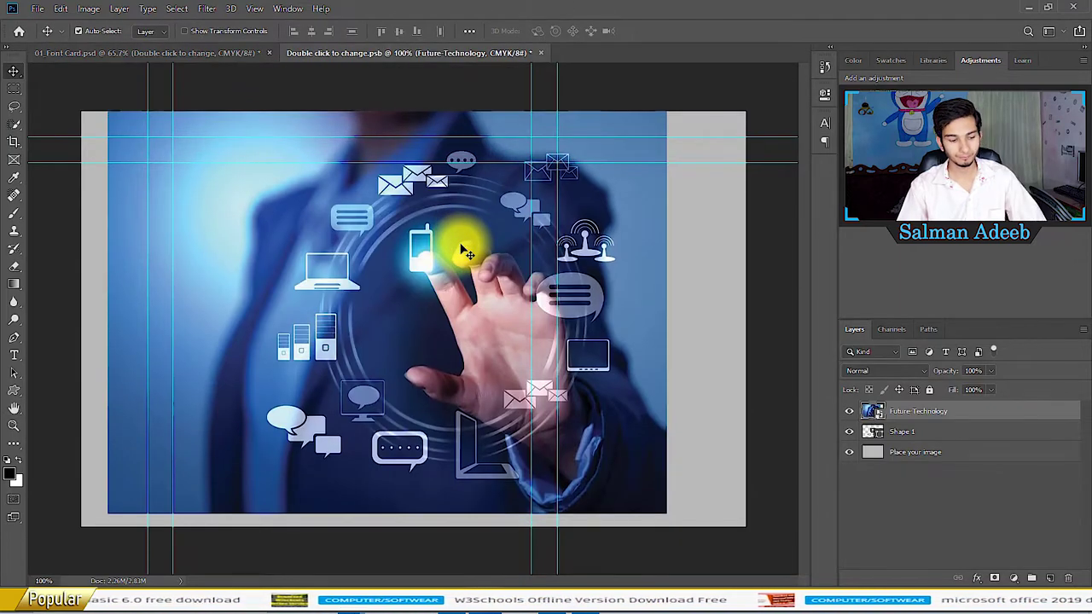
left_click(535, 53)
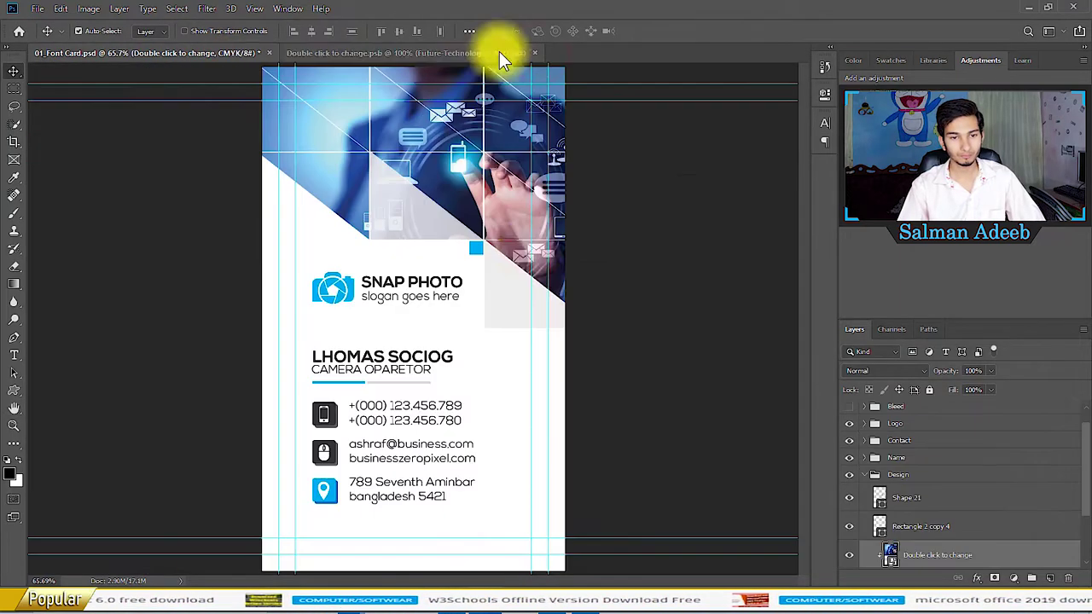
- Replace the camera logo by placing the ATLab logo image onto the card
scroll(365, 311, "up", 3)
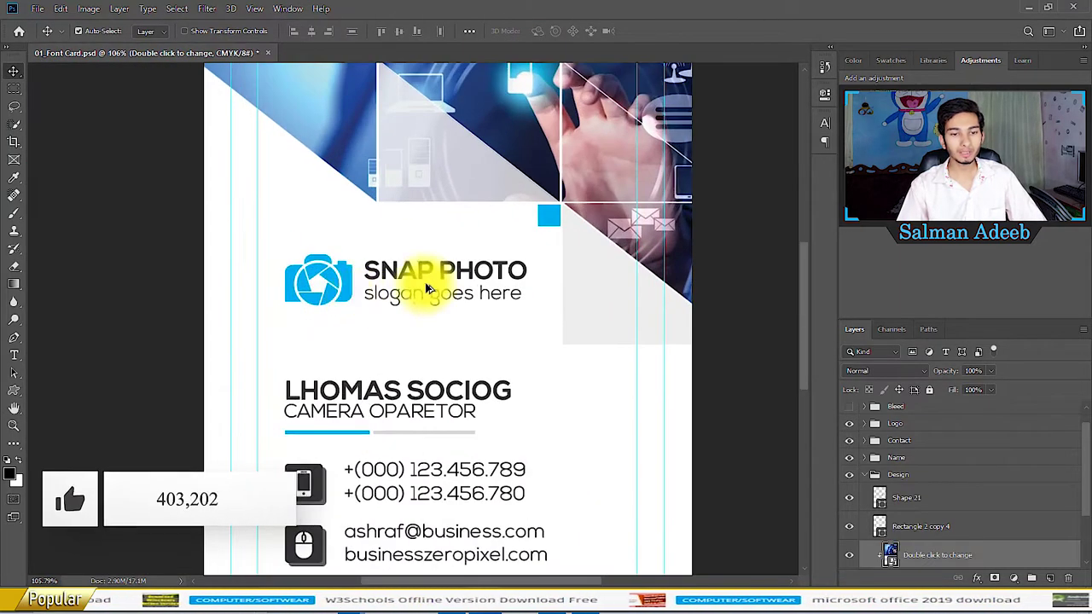
left_click(286, 282)
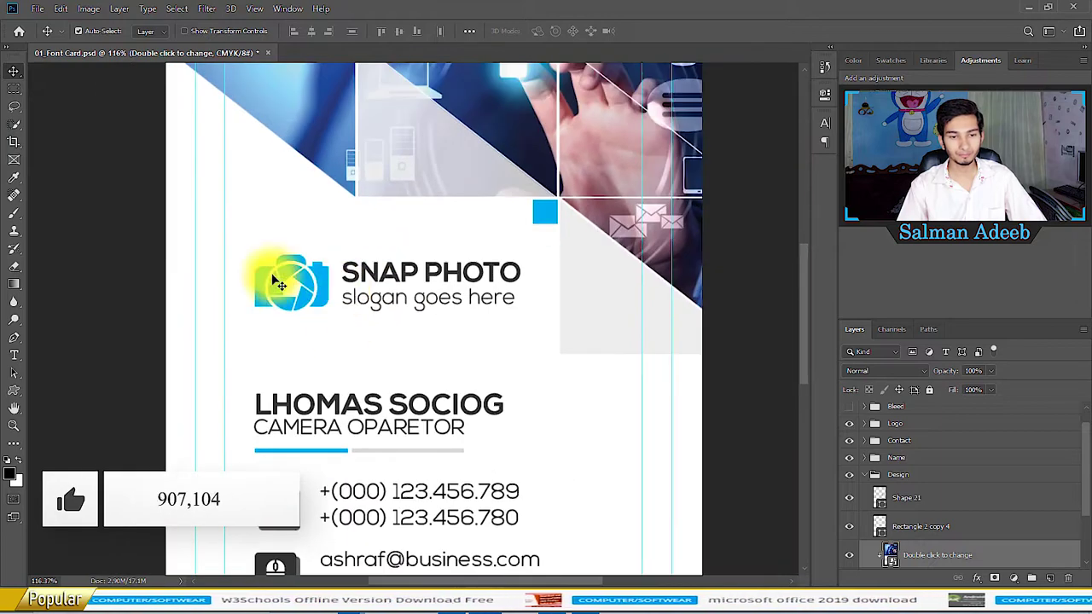
key("alt+Tab")
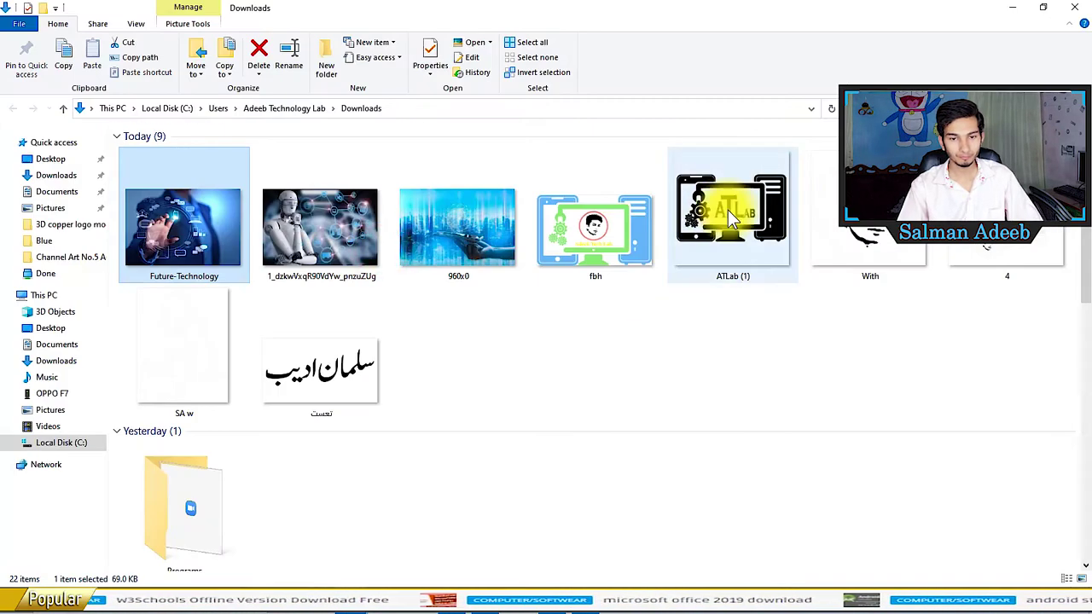
mouse_move(731, 213)
left_mouse_down()
mouse_move(294, 344)
mouse_move(405, 341)
mouse_move(326, 307)
left_mouse_up()
key("Return")
- Give the ATLab logo a blue Color Overlay and scale it beside the title
double_click(975, 414)
left_click(329, 250)
left_click(767, 105)
key("ctrl+t")
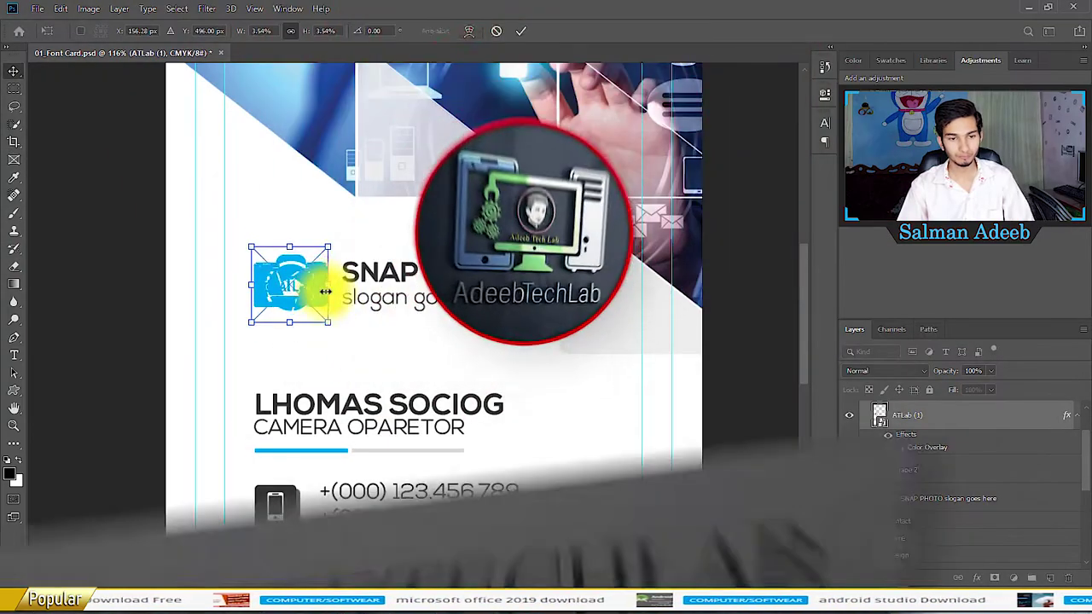
key("Return")
type("AdeebTech")
key("Return")
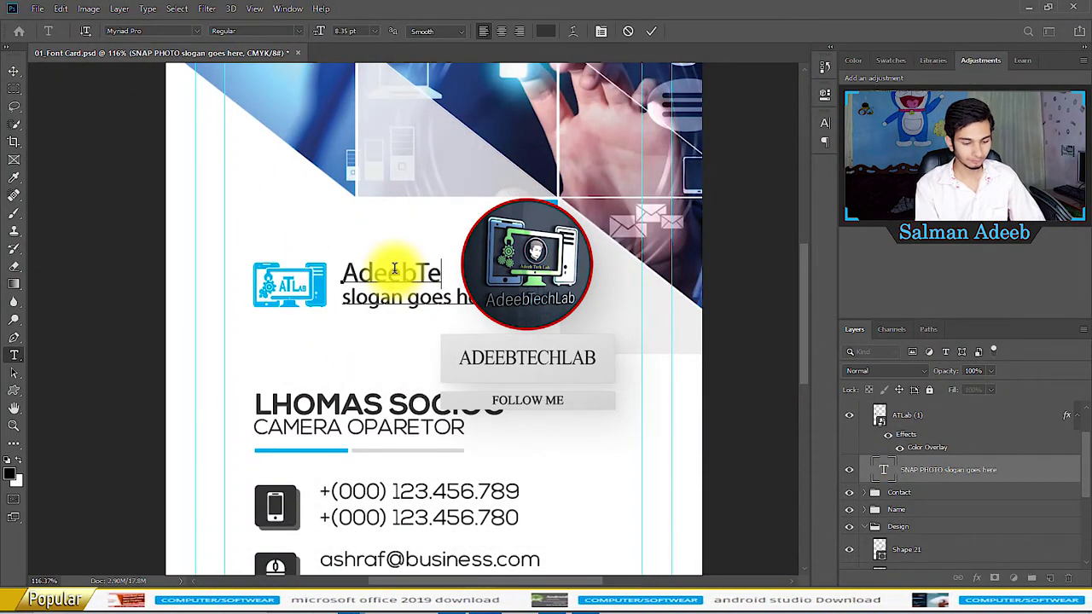
- Search Google for 'Youtube channel art size', then type 'youtube channel' into the slogan
key("alt+Tab")
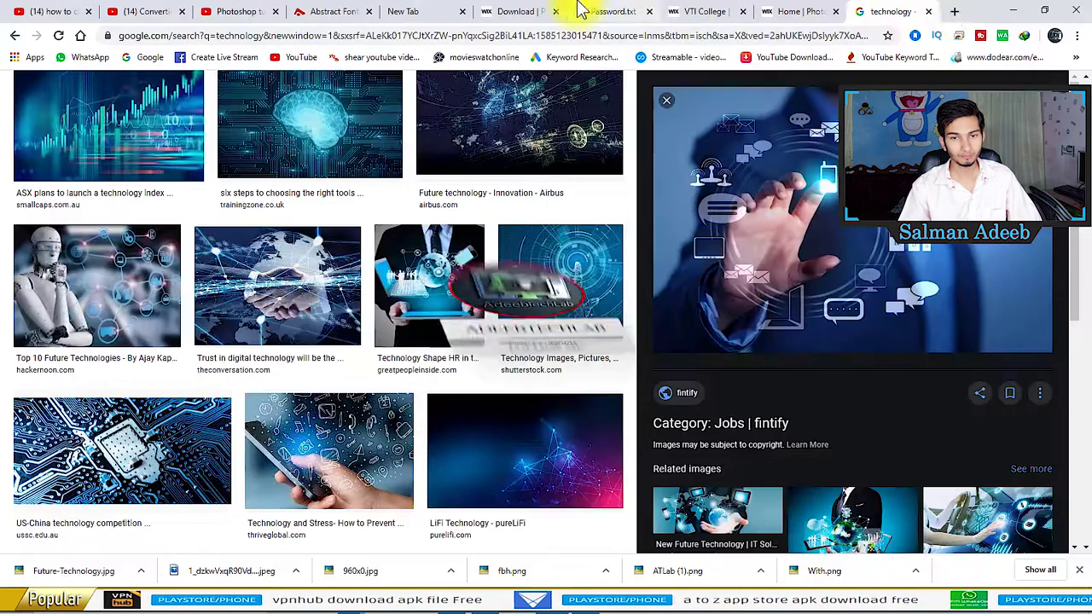
left_click(150, 57)
type("Youtube channel art size")
key("alt+Tab")
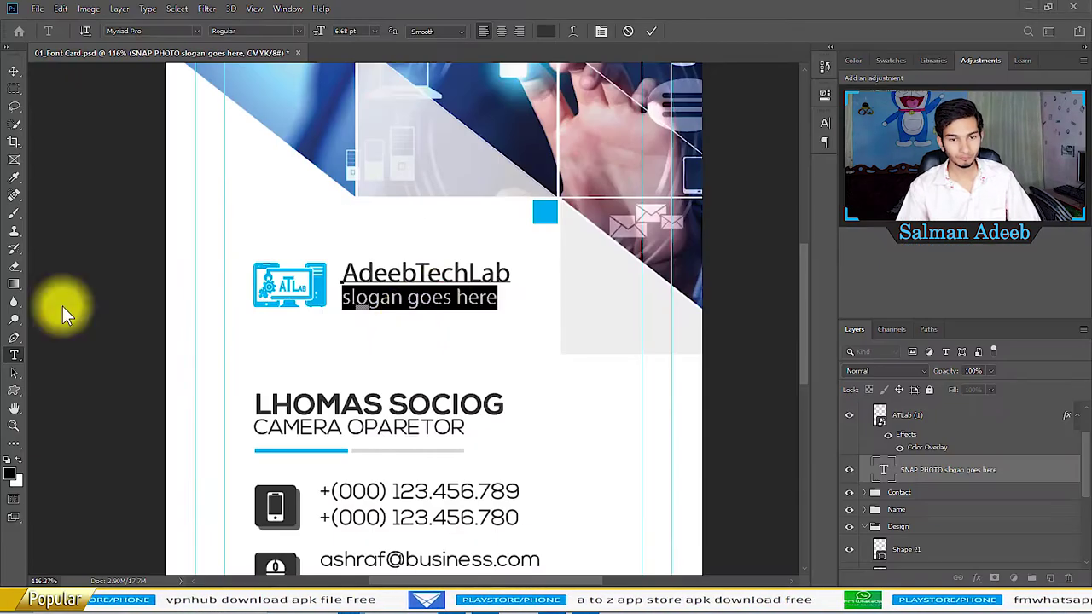
type("youtube channel")
- Set the slogan to 6 pt and capitalise it as 'Youtube Channel'
key("ctrl+t")
left_click(421, 304)
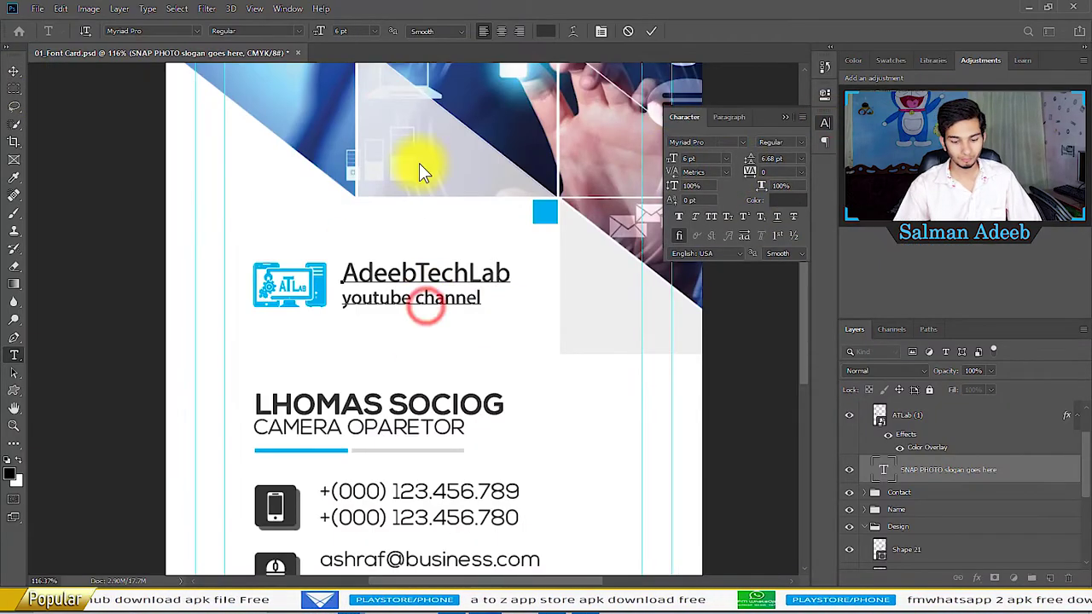
key("BackSpace")
type("Y")
left_click(14, 71)
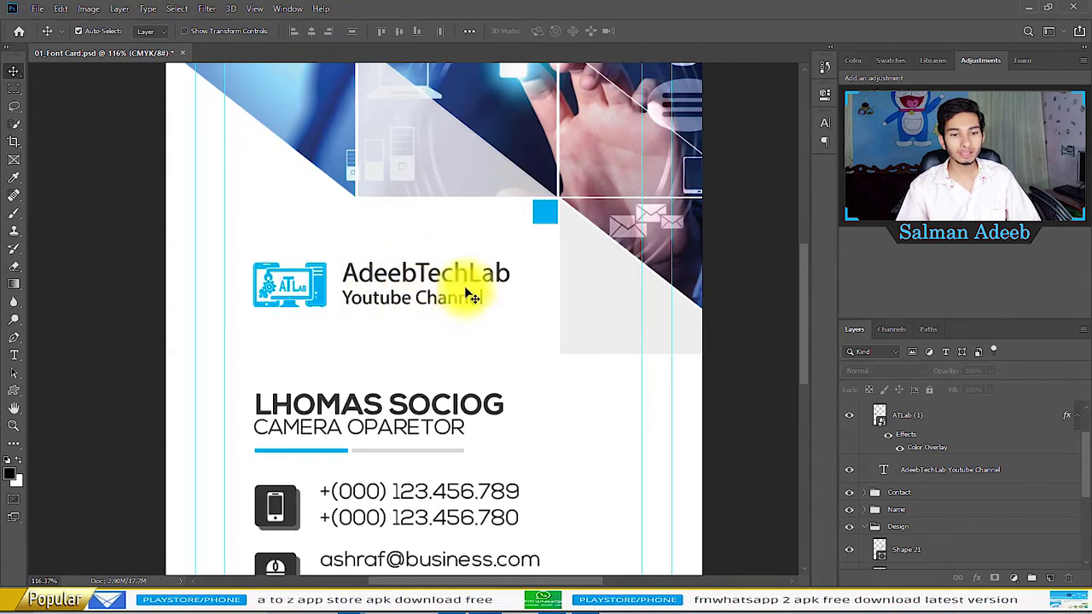
scroll(450, 291, "down", 3)
scroll(439, 287, "down", 2)
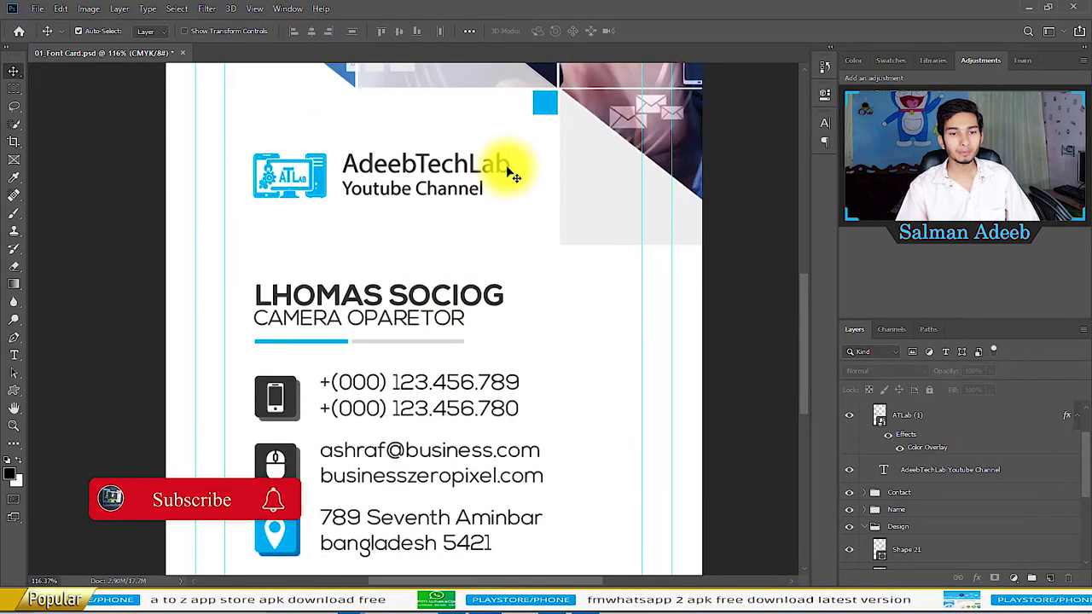
scroll(478, 205, "down", 1)
scroll(426, 314, "down", 3)
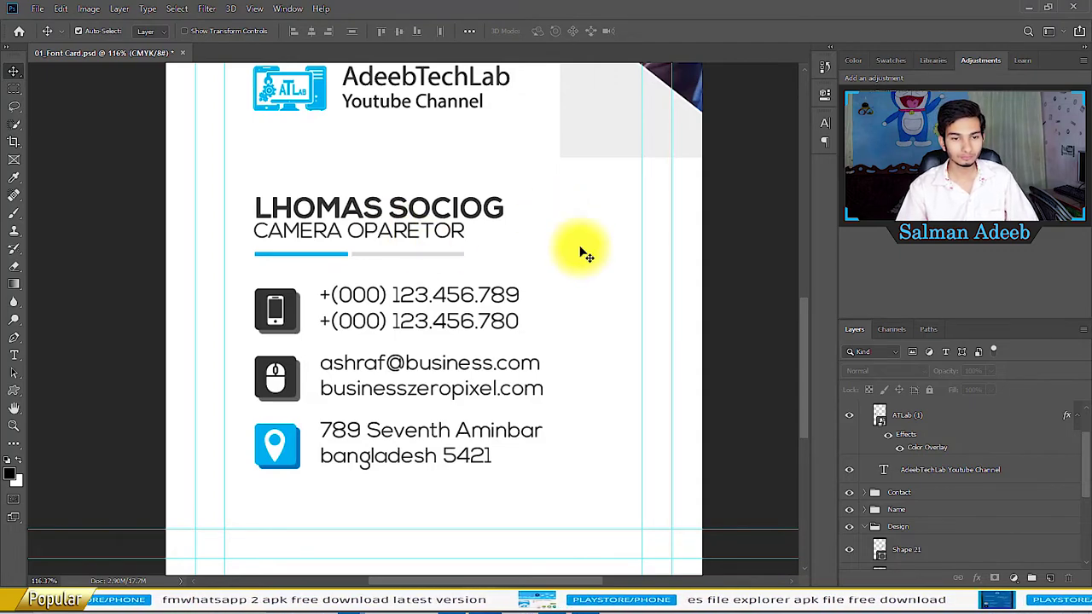
- Retype the name line as 'I AM A YOUTUBER' and set it in Bebas
double_click(435, 207)
key("Return")
type("I AM A YOU")
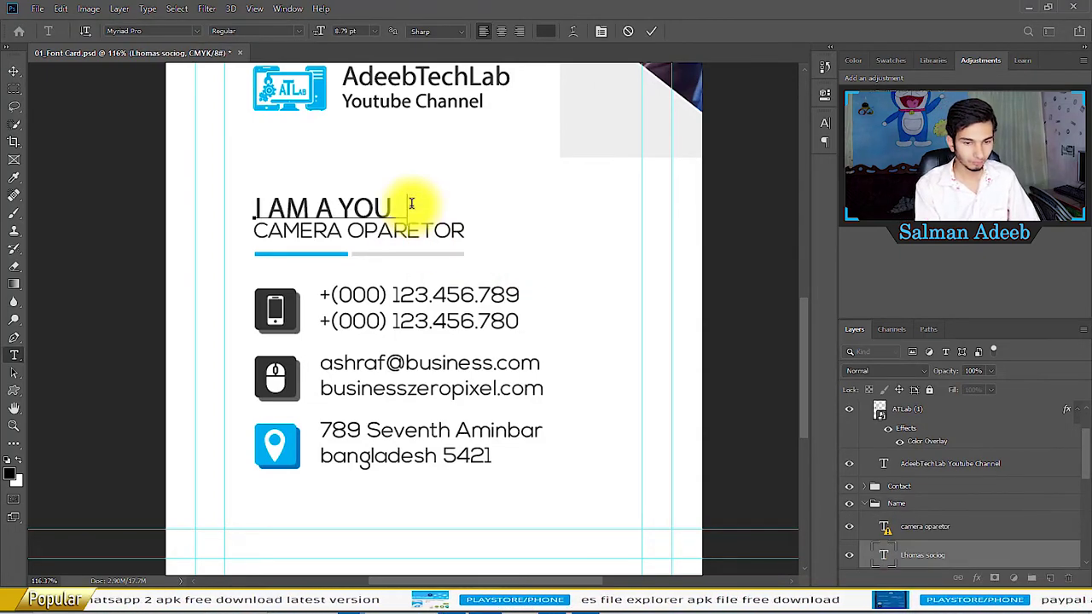
type("R")
key("ctrl+a")
left_click(824, 125)
left_click(742, 141)
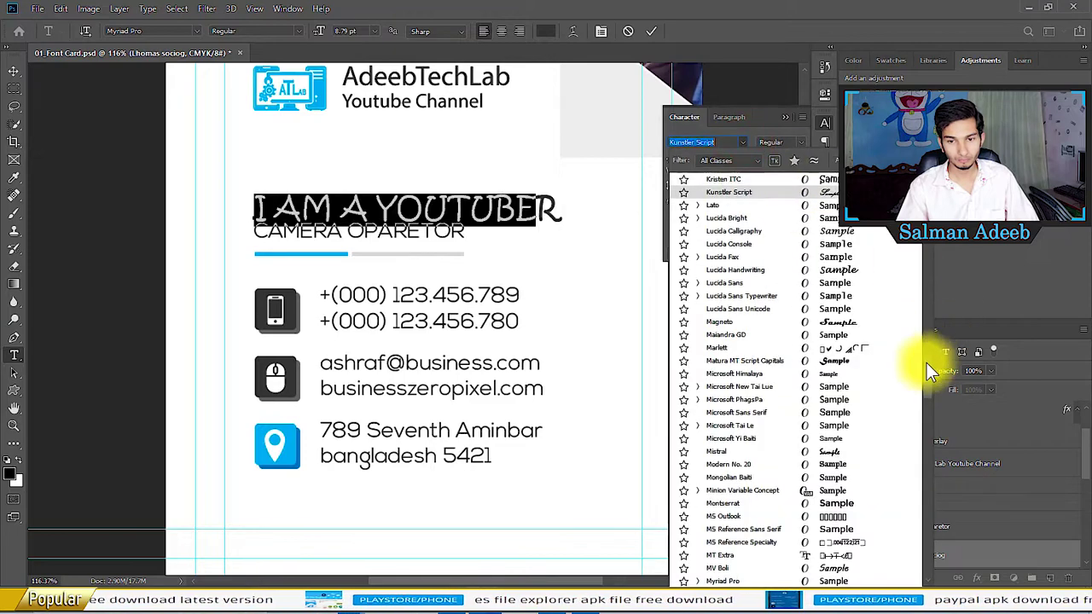
left_click(862, 378)
left_click(785, 117)
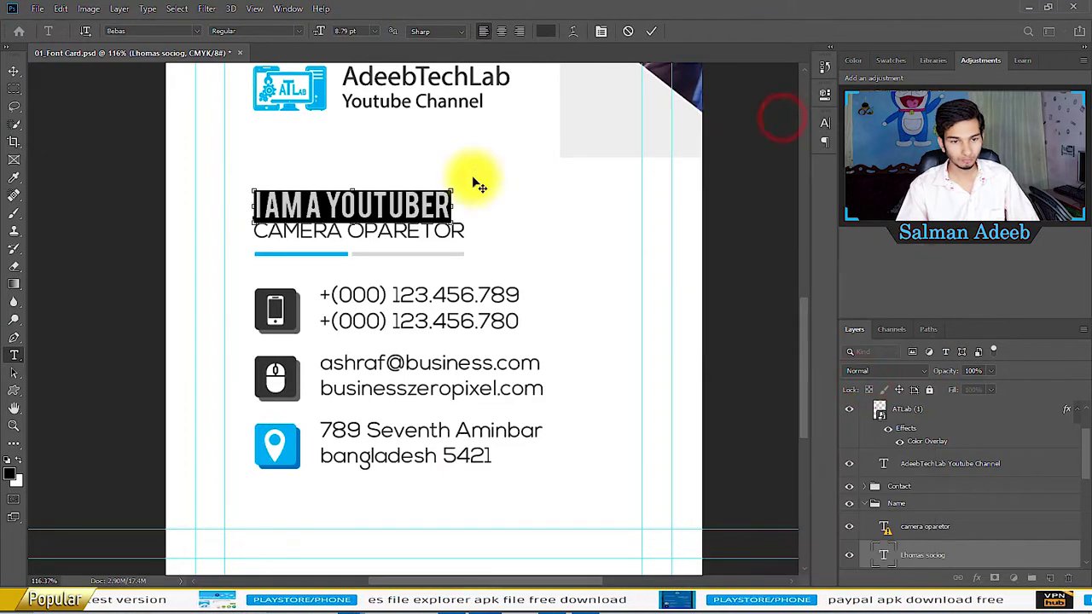
left_click(15, 71)
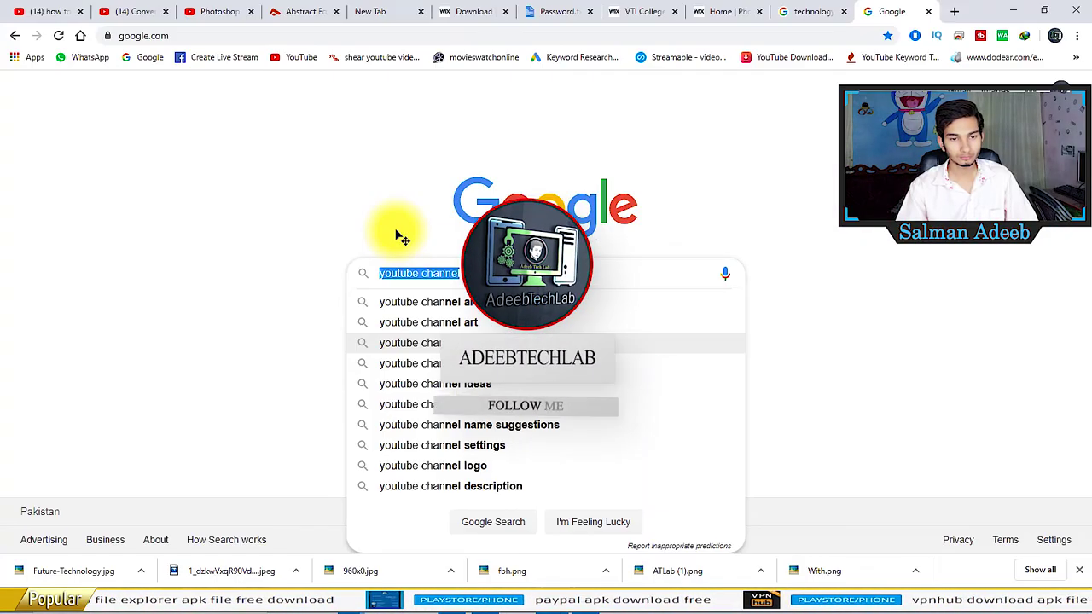
- Replace 'CAMERA OPARETOR' with the pasted 'TECHNOLOGY VIDEOS' wording
type("Tech")
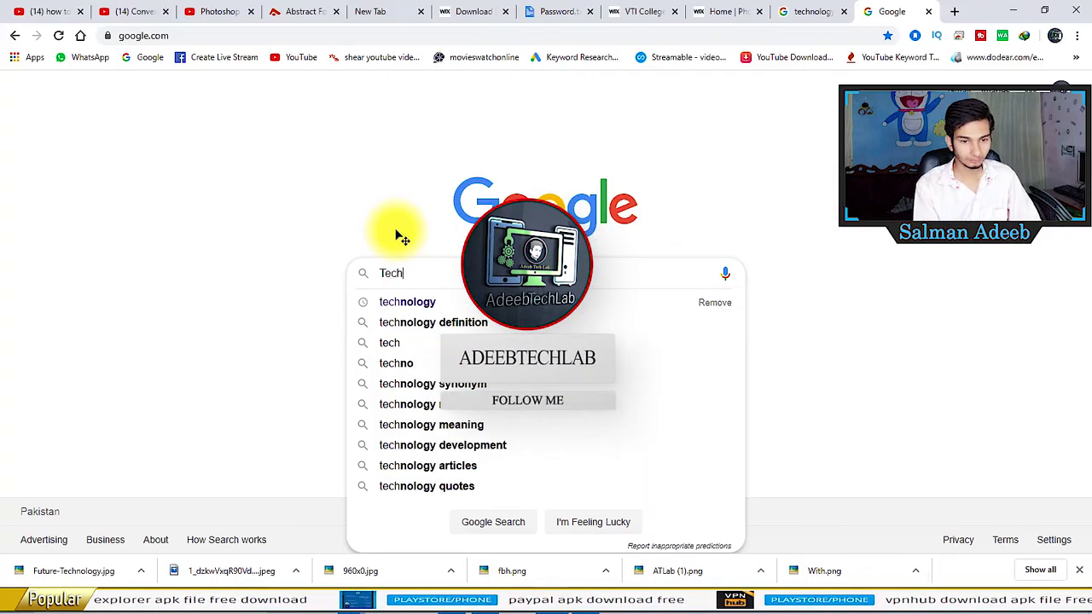
type("nology video")
key("alt+Tab")
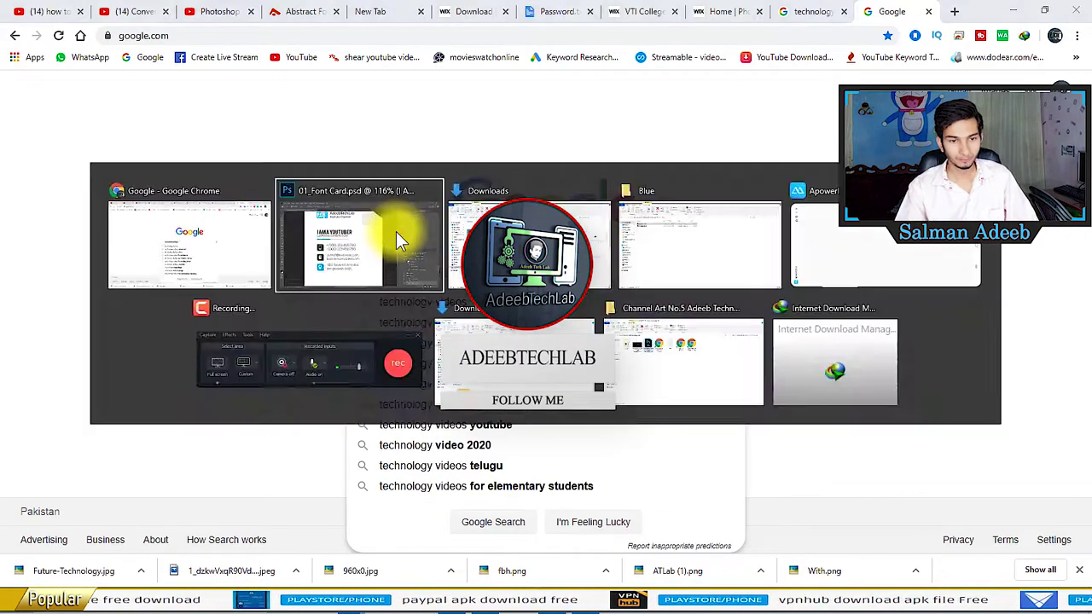
left_click(537, 260)
left_click_drag(253, 231, 319, 236)
type("TECHNOLOGY VIDEOS")
- Widen the letter spacing of the TECHNOLOGY VIDEOS line
left_click(15, 71)
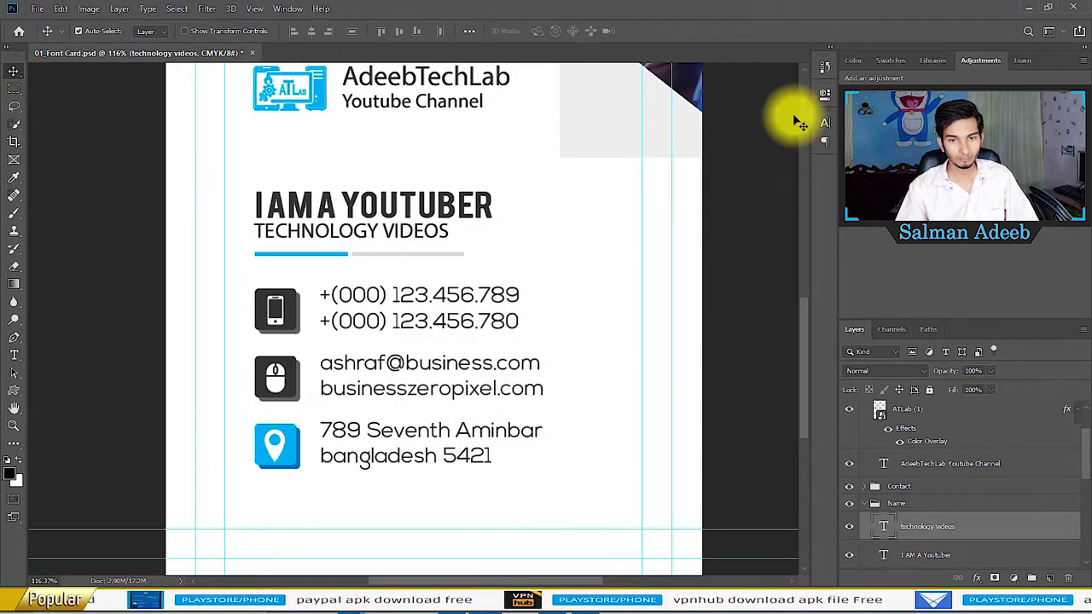
left_click(825, 122)
left_click(560, 237)
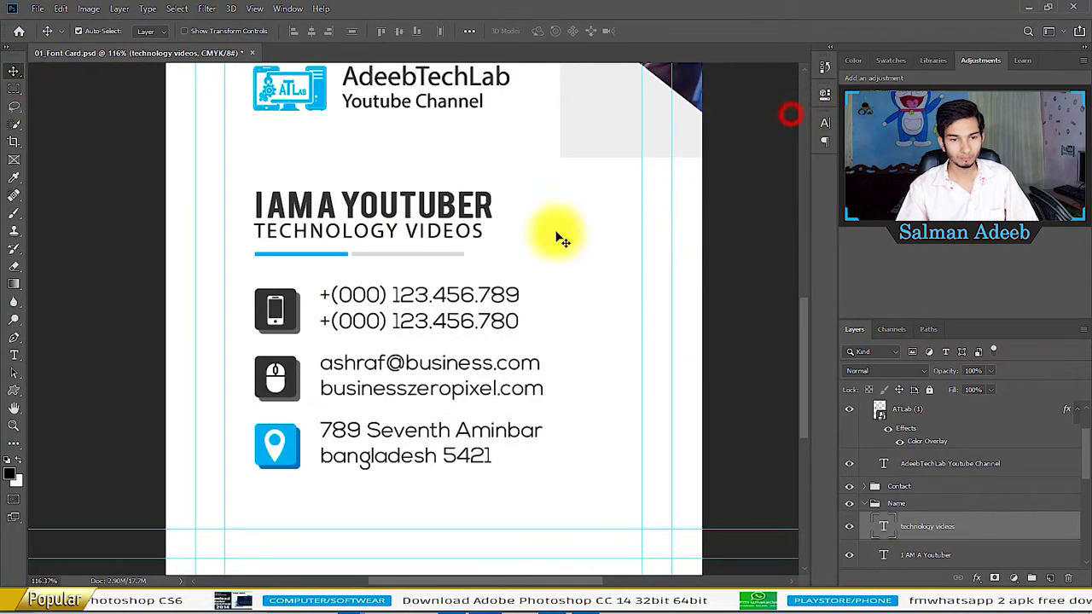
- Replace both placeholder phone numbers with the owner's mobile number
double_click(400, 298)
left_click(555, 268)
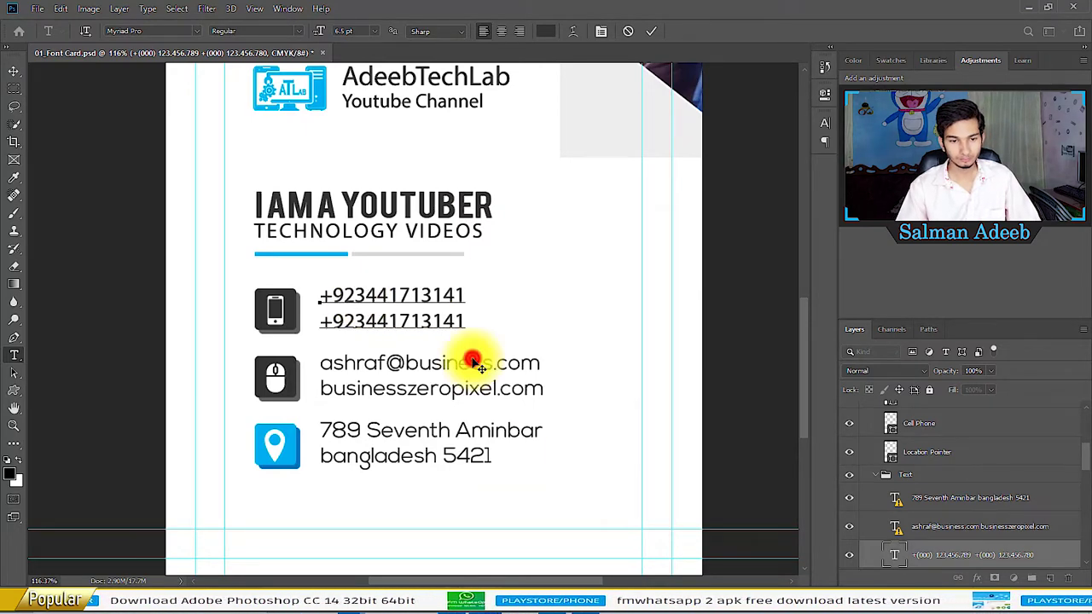
left_click(473, 362)
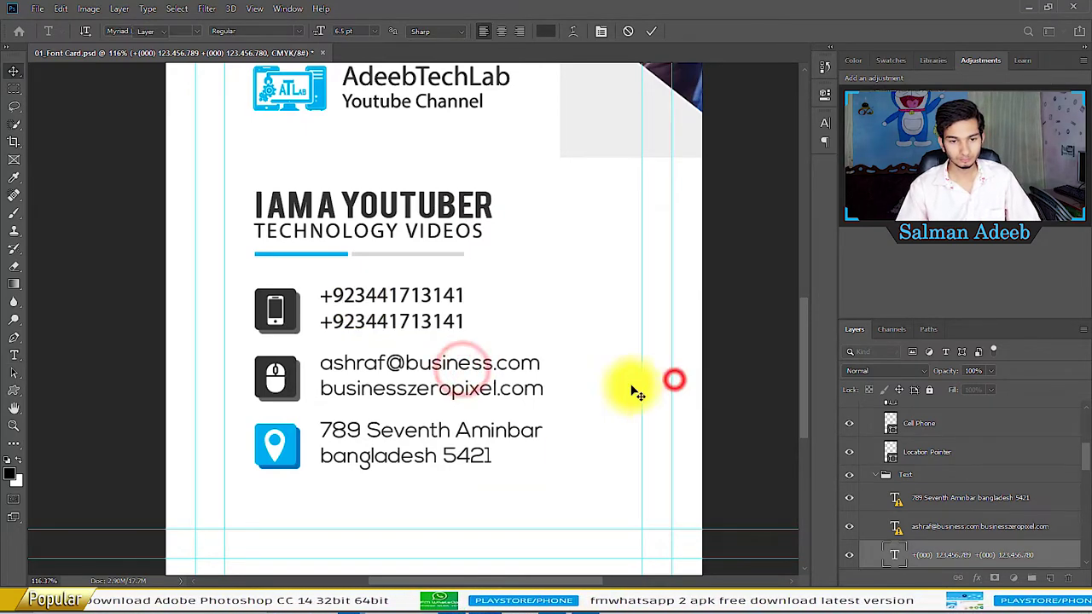
- Finish typing the owner's e-mail address on the first contact line and commit it
left_click(540, 271)
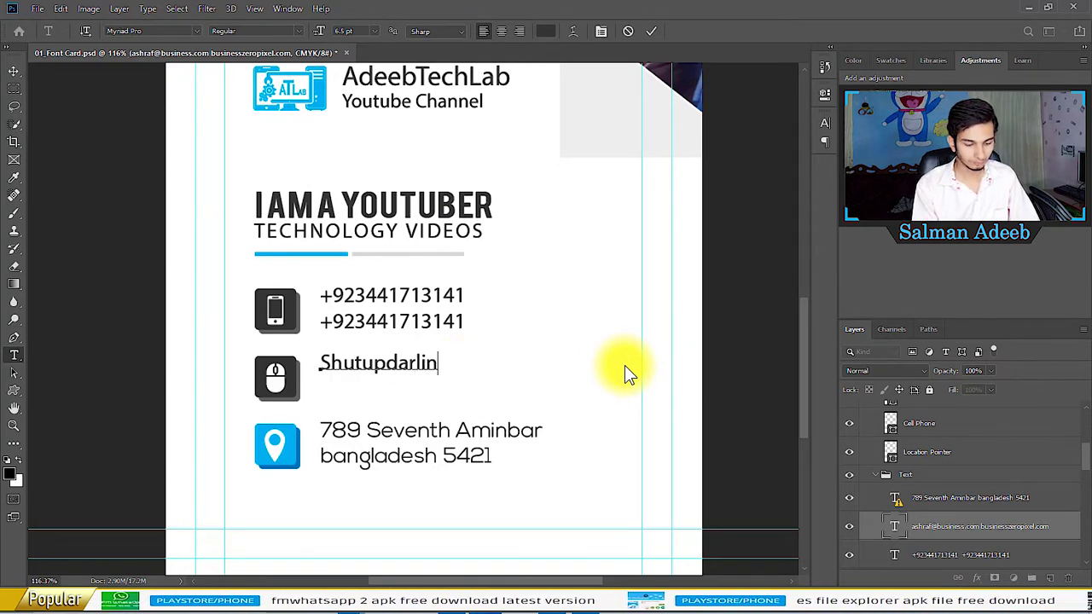
type("@gmaol.com")
left_click(14, 71)
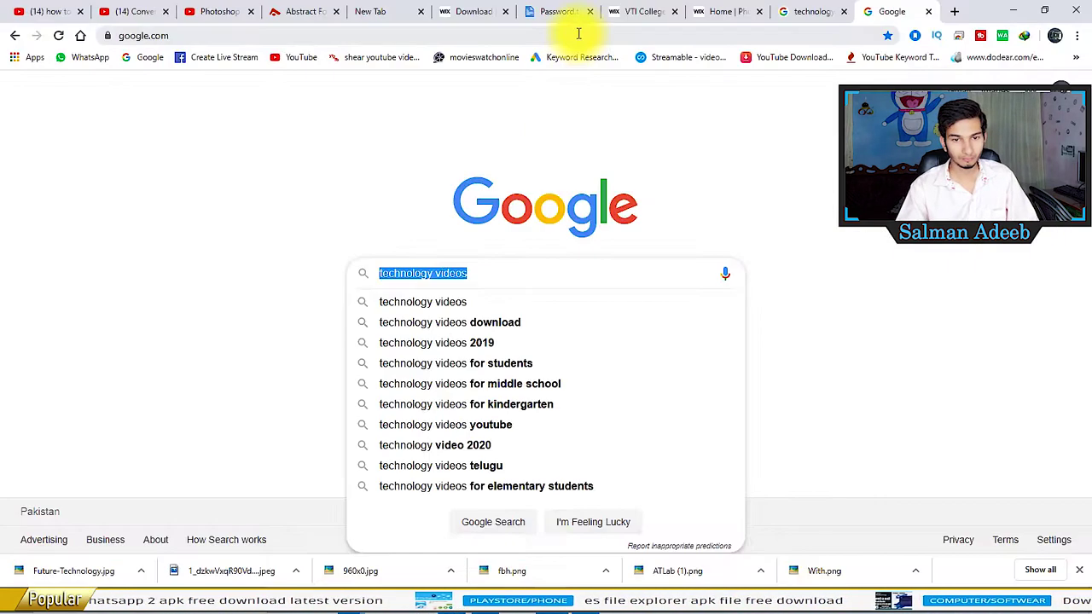
- Copy the channel's blog address from the browser and paste it under the e-mail with adjusted letter spacing
left_click(578, 34)
type("adeeb-technology-lab.blogspot")
key("ctrl+c")
key("alt+Tab")
key("ctrl+v")
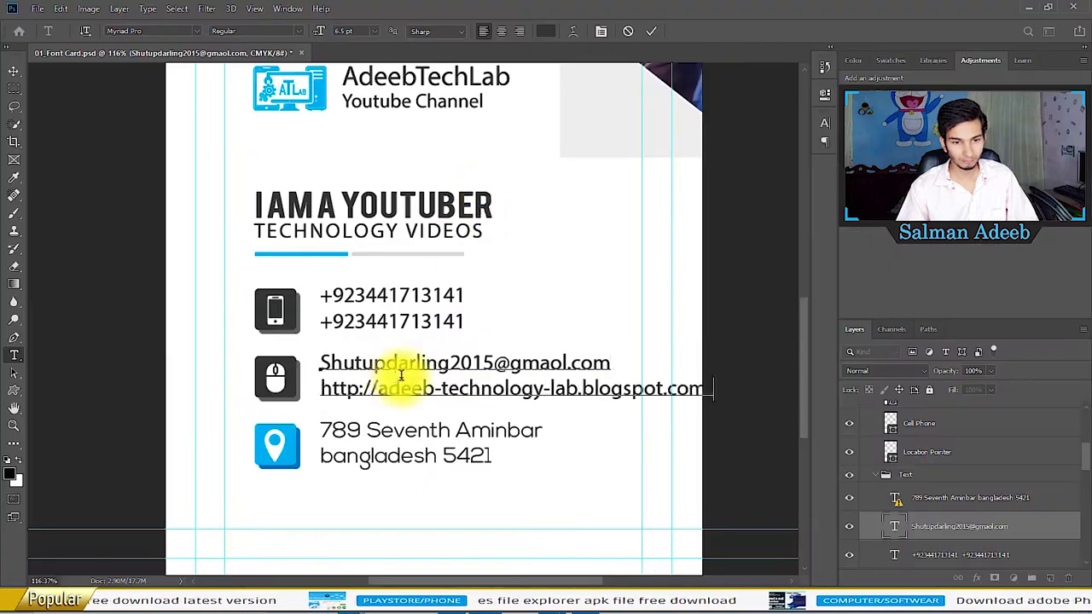
left_click_drag(292, 393, 705, 390)
left_click(825, 122)
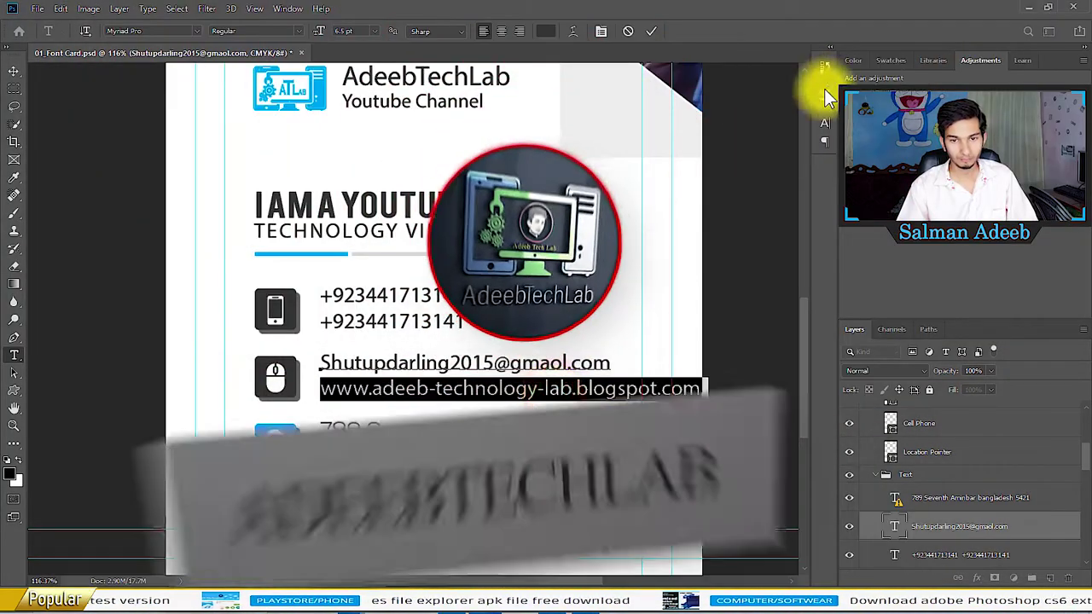
left_click_drag(744, 174, 719, 254)
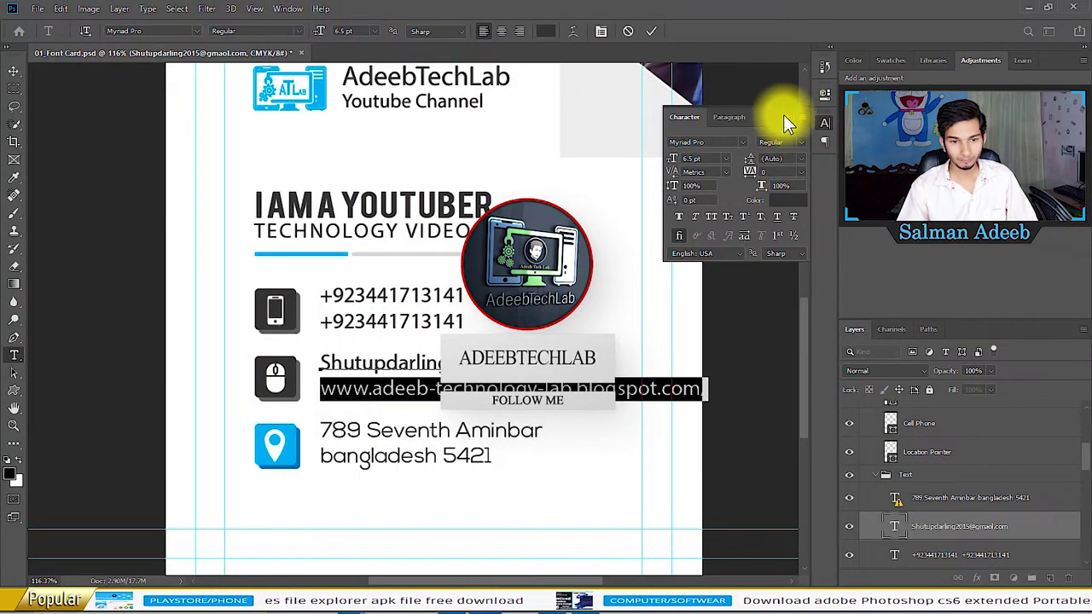
key("Escape")
- Duplicate the e-mail line down to the second row and narrow the URL line to card width
key("v")
left_click_drag(429, 366, 429, 390)
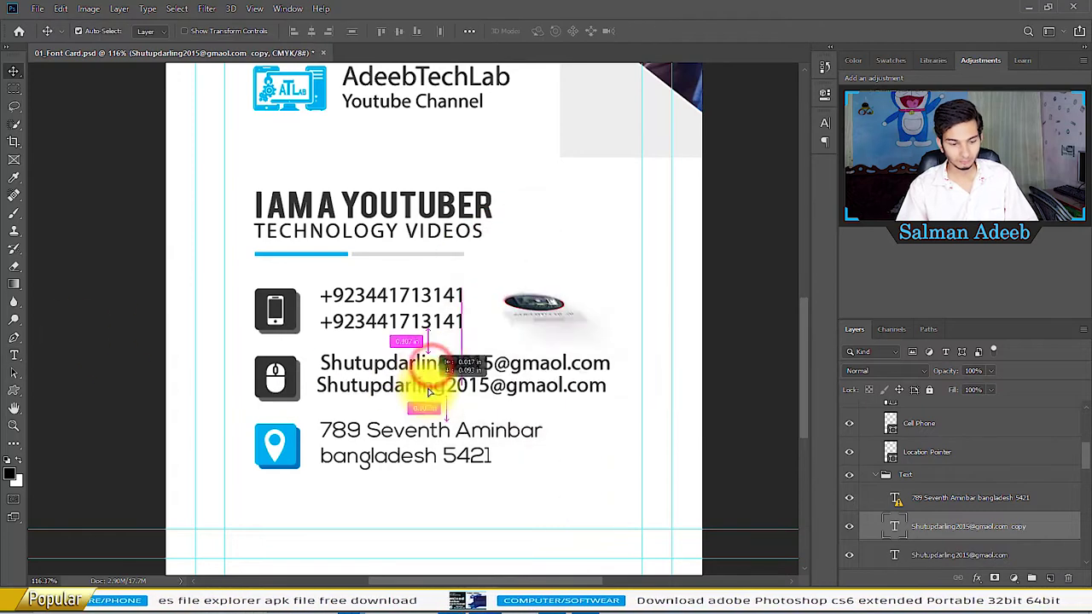
key("ctrl+t")
left_click_drag(706, 388, 612, 385)
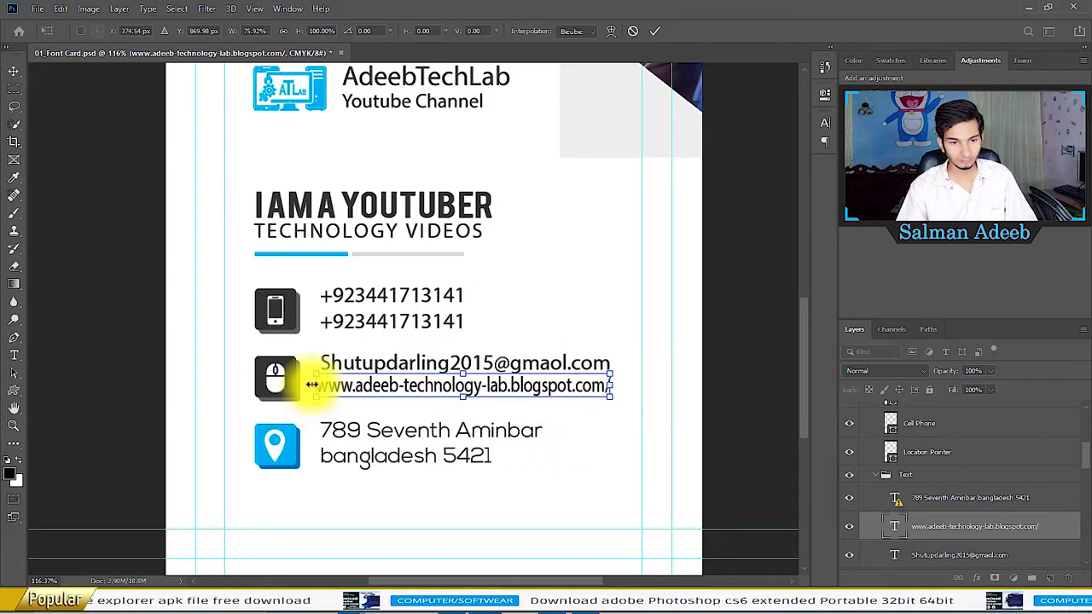
left_click_drag(311, 385, 321, 384)
key("Return")
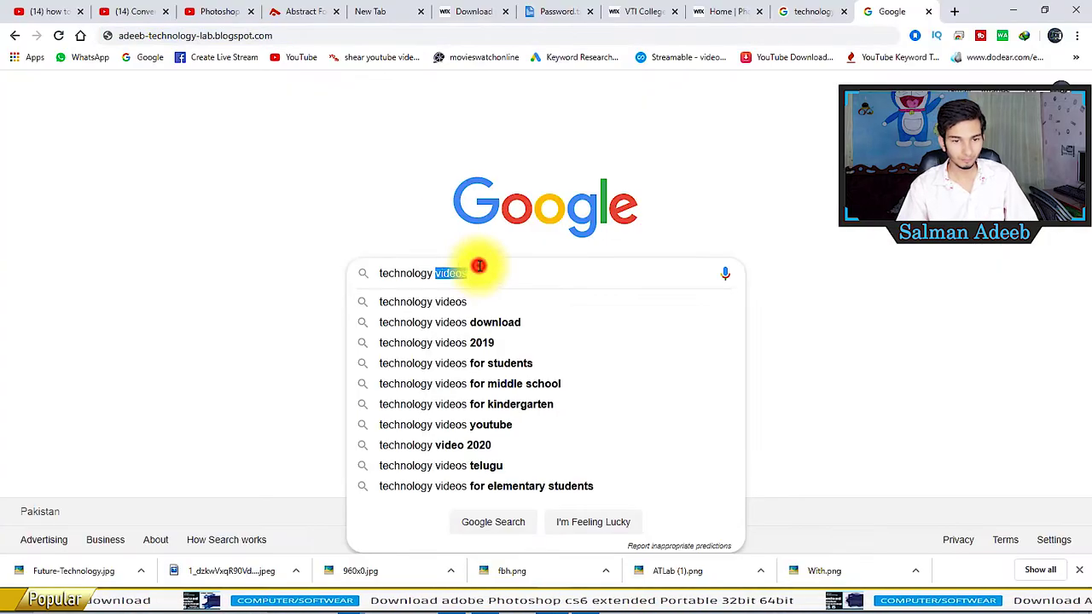
- Search Google for the business listing, copy its address, and select the card's old address text
type("Adeeb")
key("Down")
key("Return")
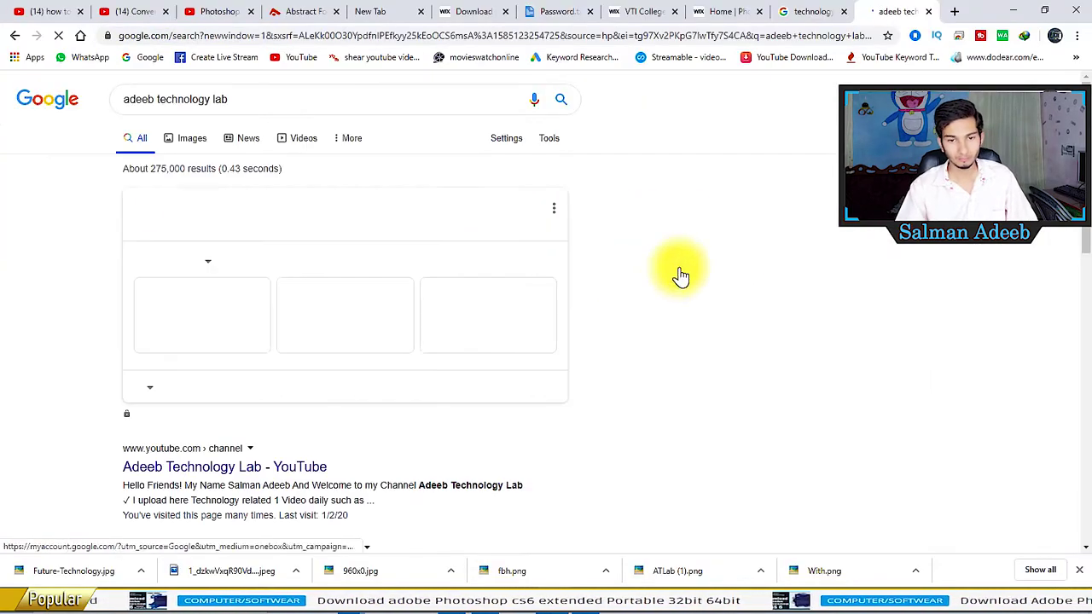
scroll(680, 275, "down", 4)
left_click_drag(664, 219, 739, 236)
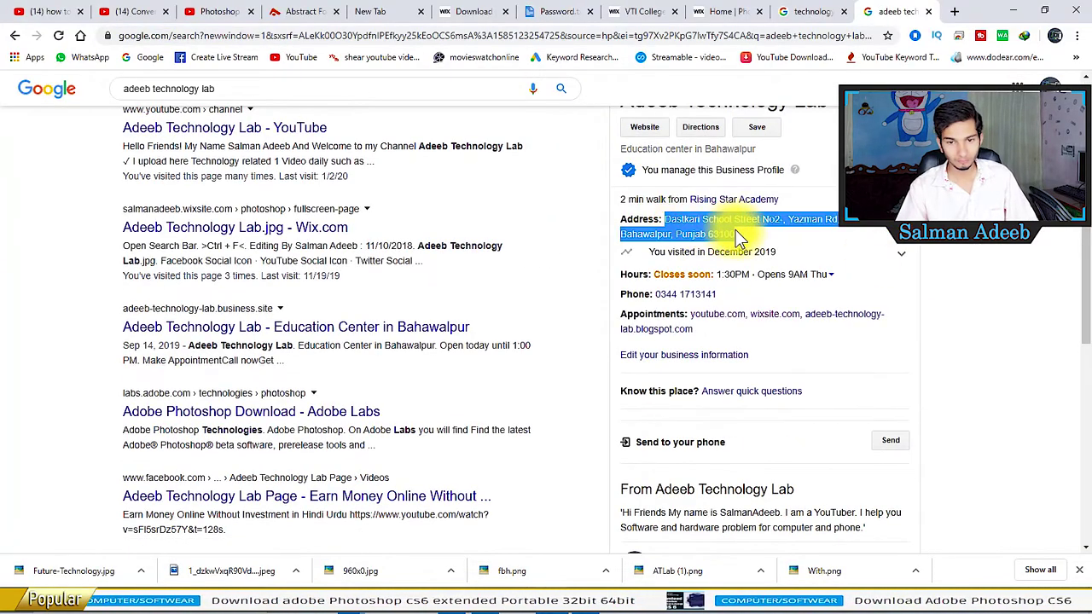
key("ctrl+c")
key("alt+Tab")
left_click(426, 429)
left_click(606, 271)
- Paste the business address over the old one as two lines, squeezed to about 76% width
key("ctrl+a")
key("ctrl+v")
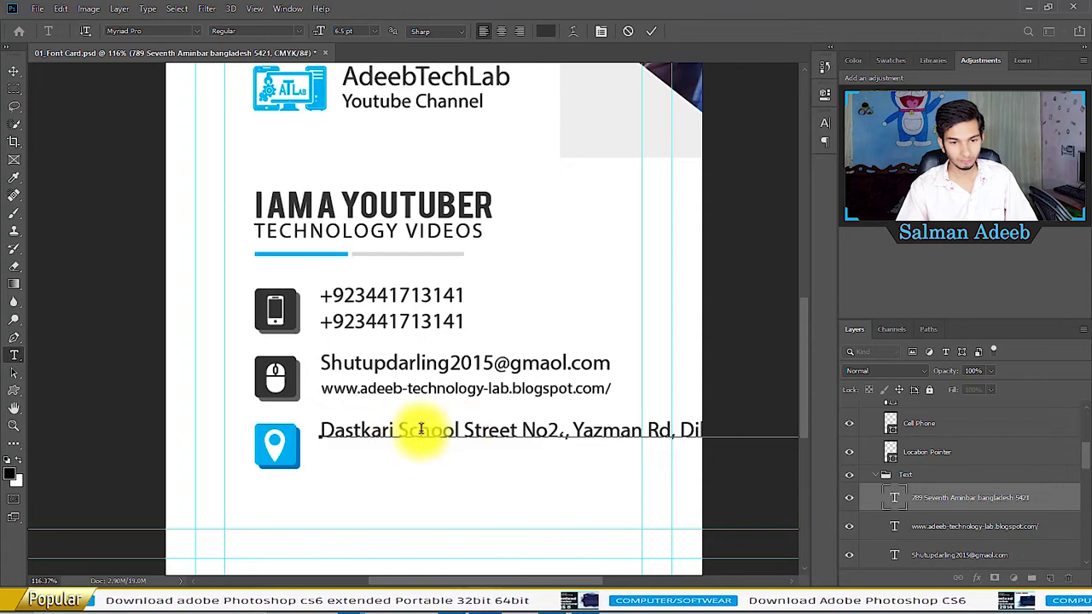
left_click(566, 433)
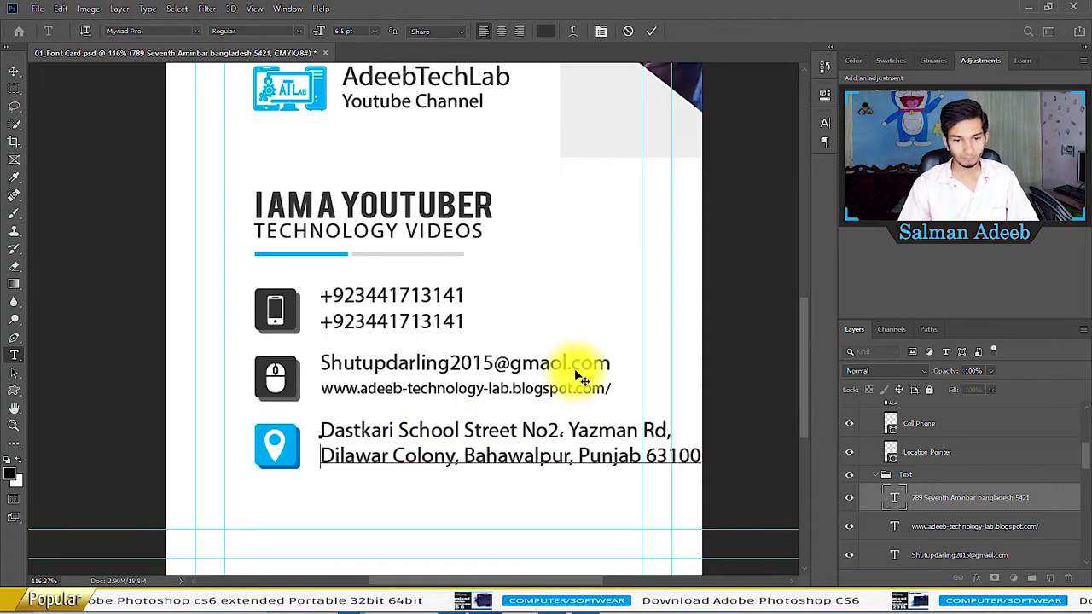
left_click(16, 73)
key("ctrl+t")
left_click_drag(701, 444, 609, 450)
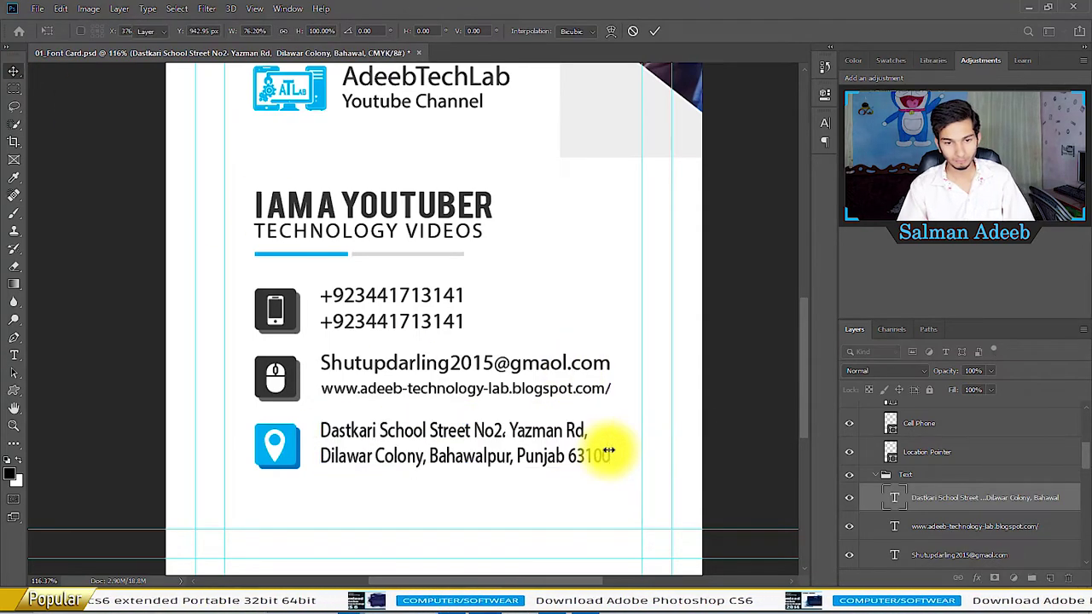
key("Return")
key("ctrl+0")
left_click(645, 409)
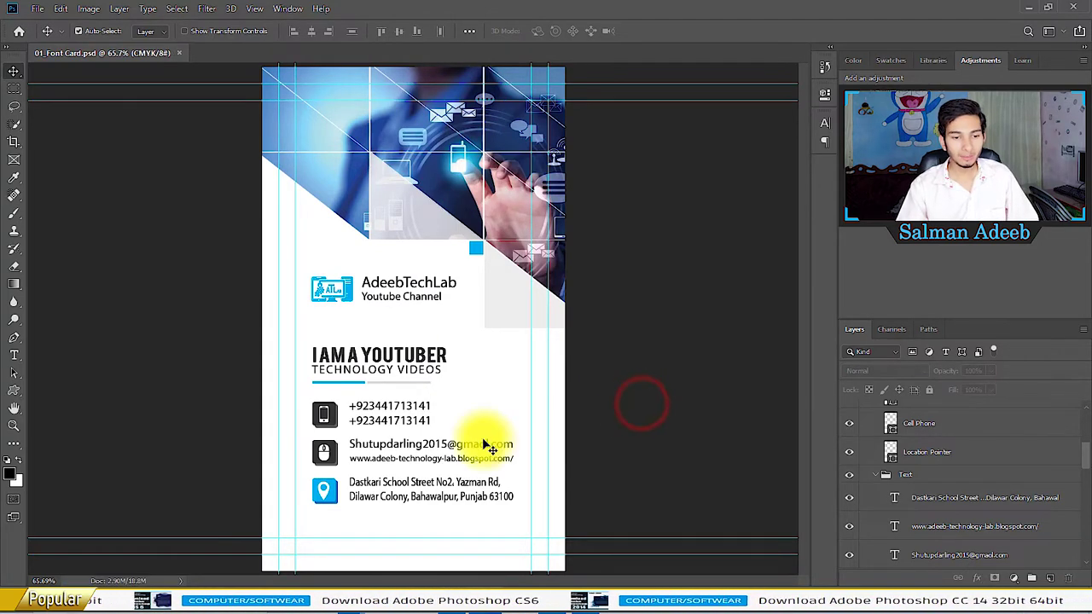
scroll(373, 503, "up", 3)
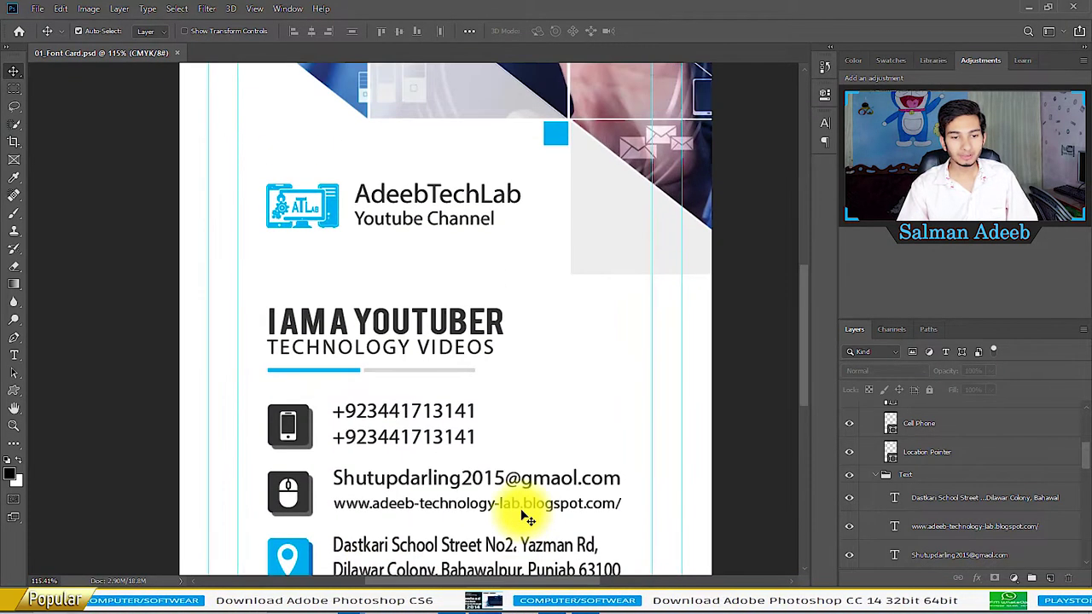
scroll(524, 512, "up", 5)
scroll(527, 518, "down", 2)
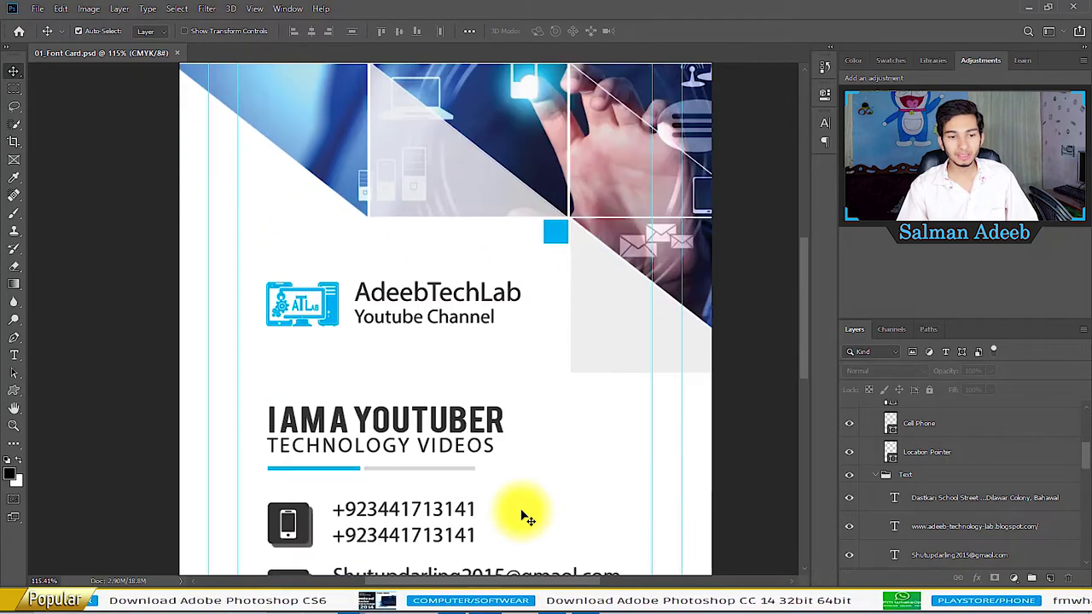
scroll(527, 518, "down", 2)
scroll(527, 517, "down", 2)
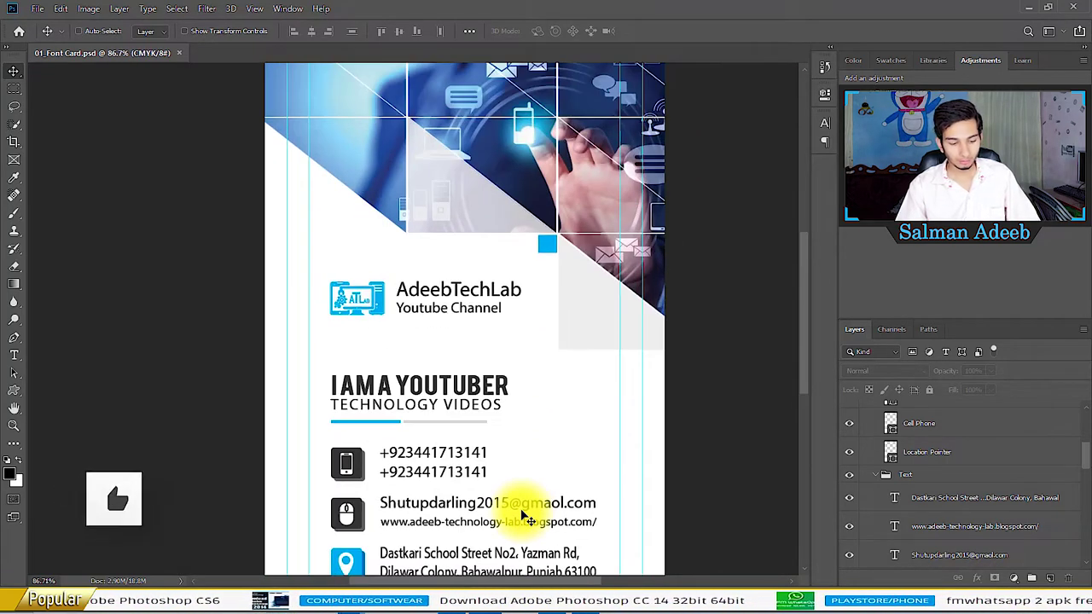
scroll(523, 512, "down", 2)
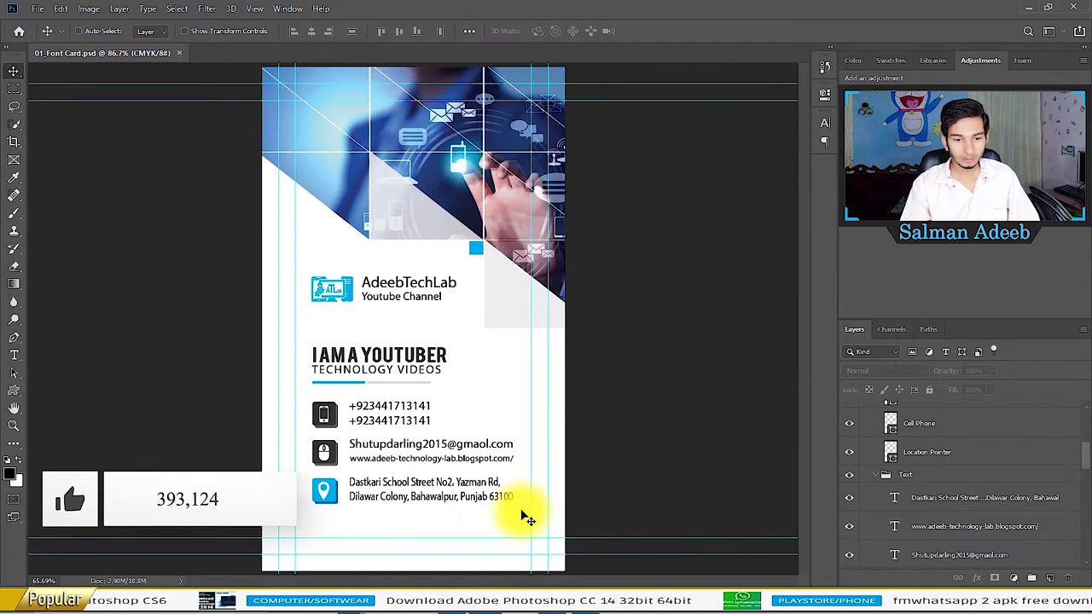
left_click(670, 382)
- Duplicate all layers from Logo down to Background and group the copies
scroll(972, 489, "up", 3)
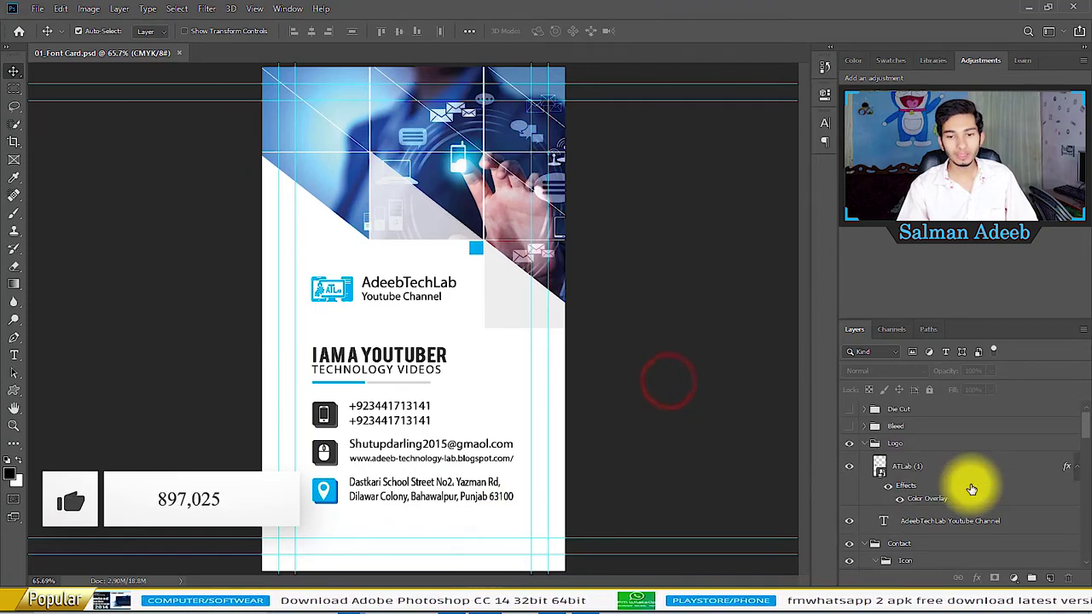
left_click(913, 443)
scroll(992, 494, "down", 3)
scroll(992, 494, "down", 3)
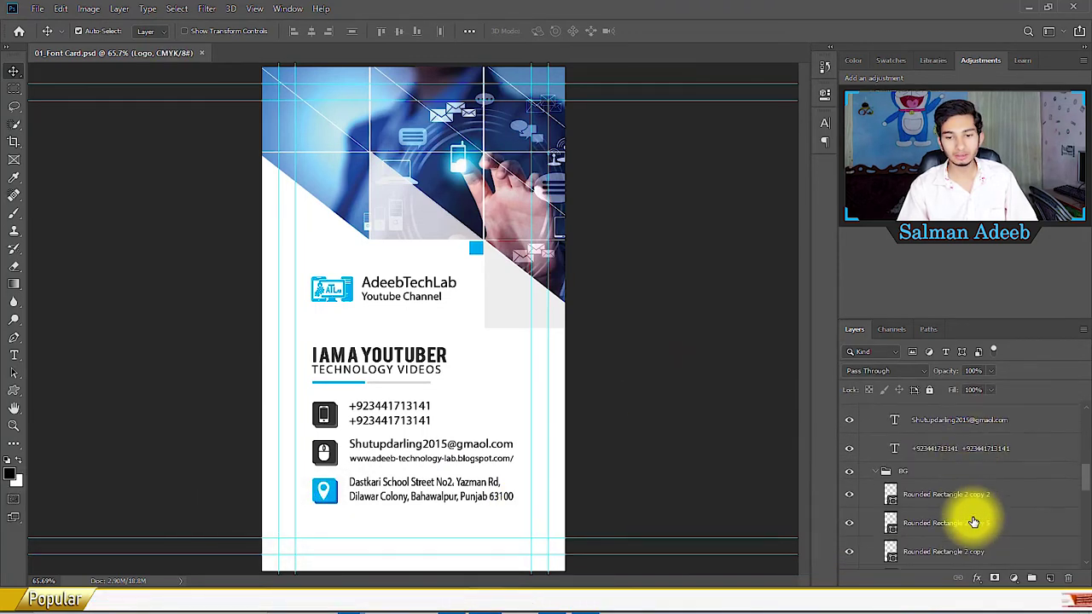
scroll(972, 518, "down", 3)
scroll(963, 537, "down", 3)
scroll(958, 536, "down", 2)
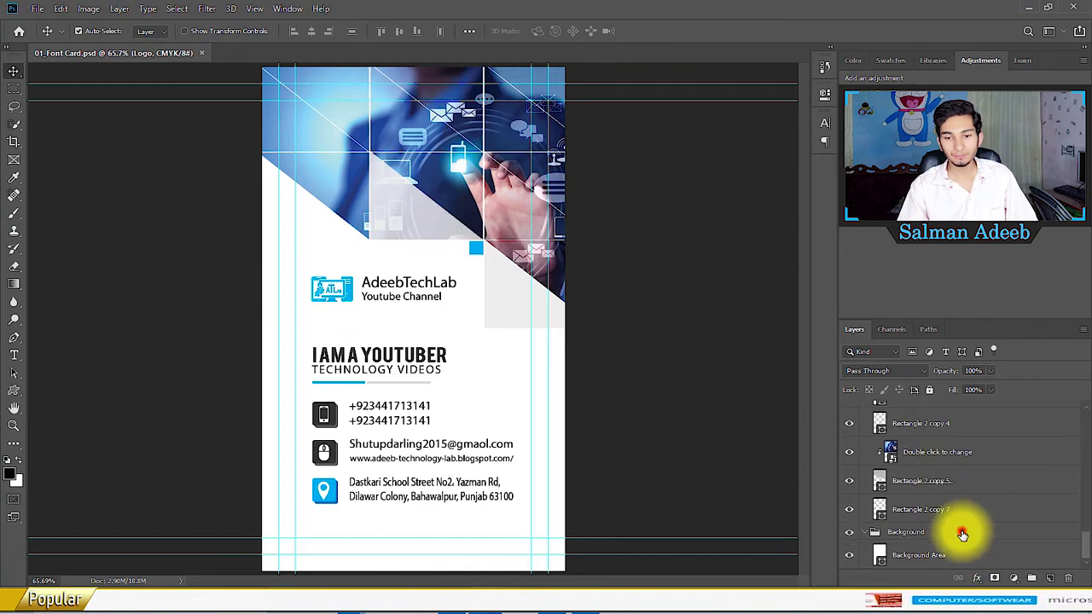
left_click(962, 533, "shift")
key("ctrl+j")
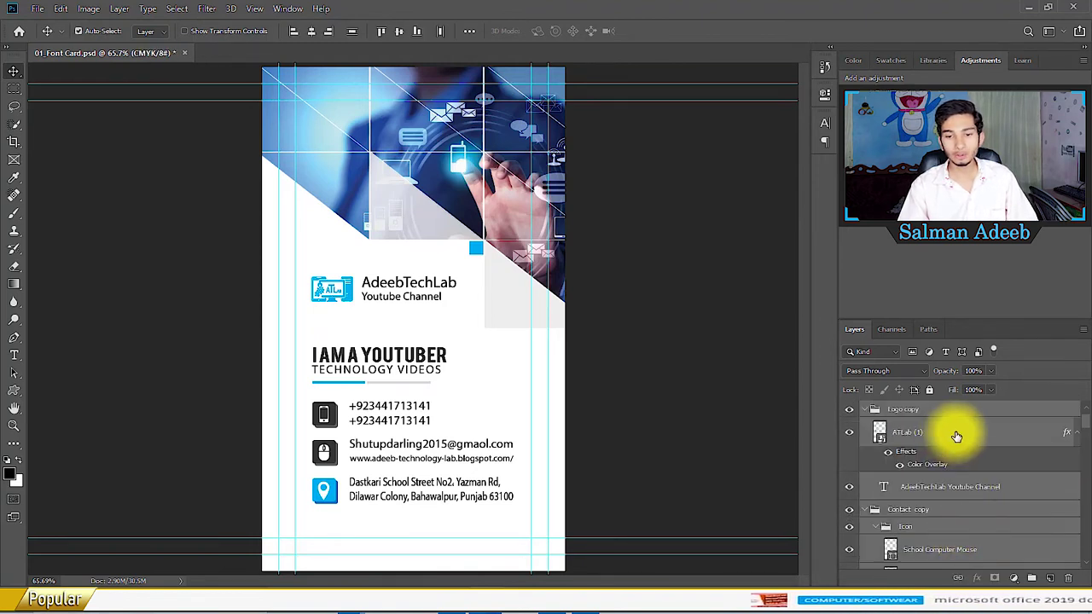
key("ctrl+g")
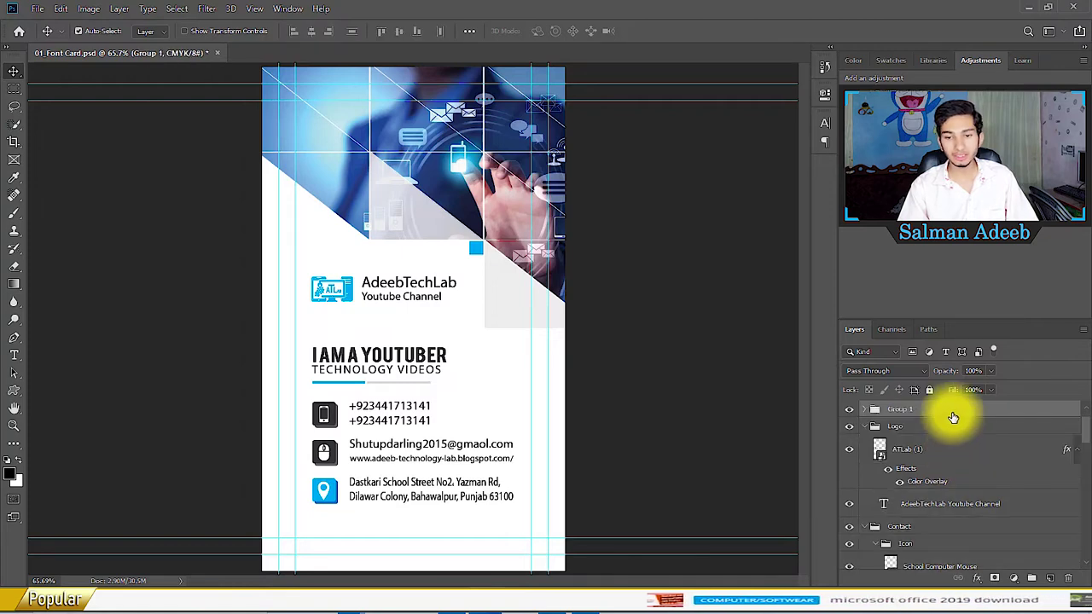
- Merge the new group into a single Group 1 layer
right_click(953, 417)
left_click(869, 479)
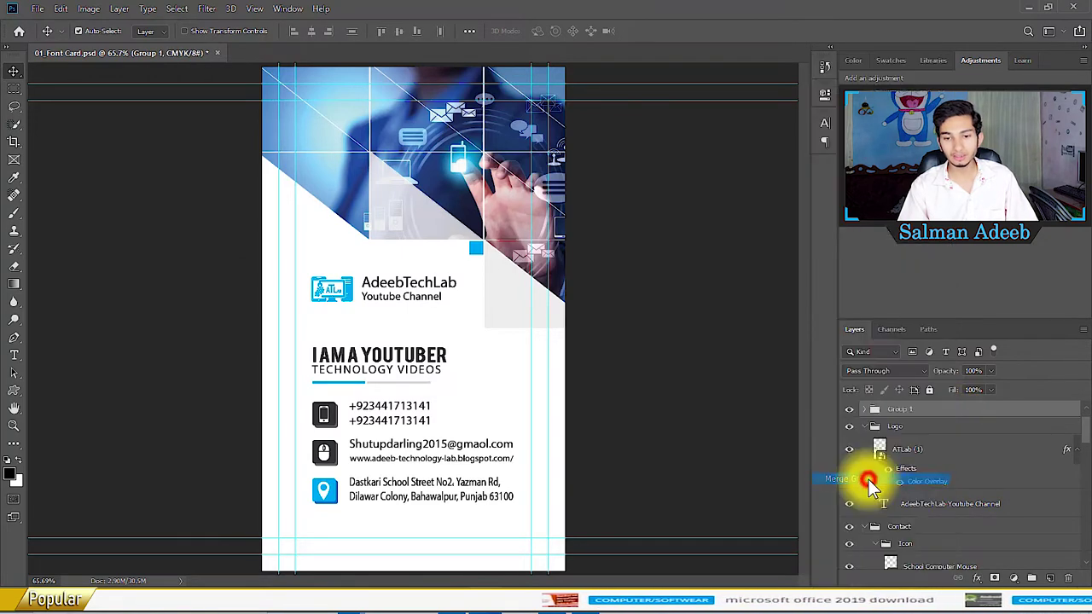
right_click(937, 419)
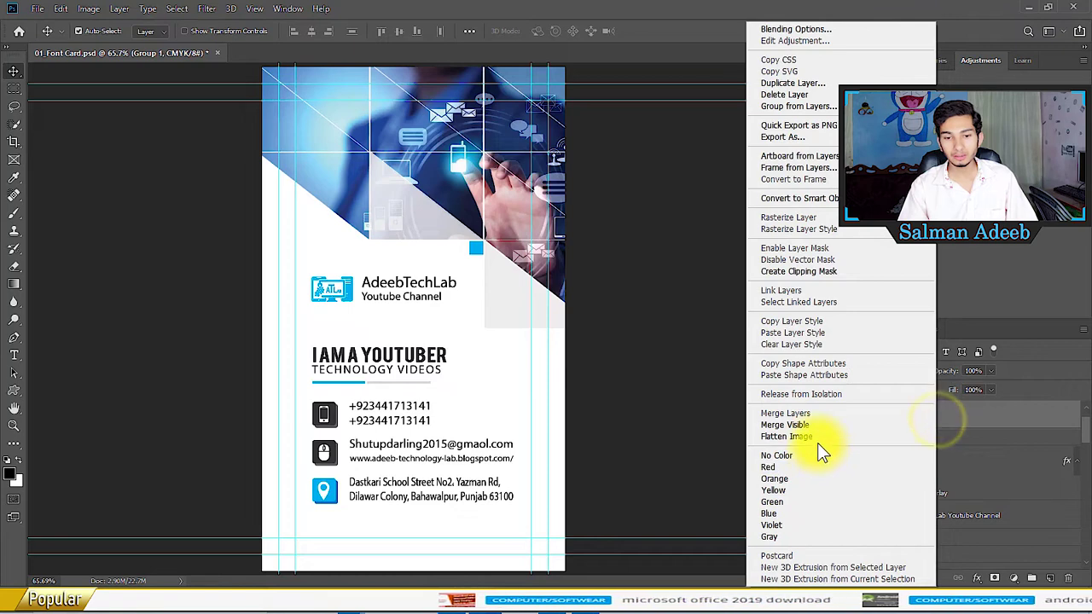
left_click(981, 410)
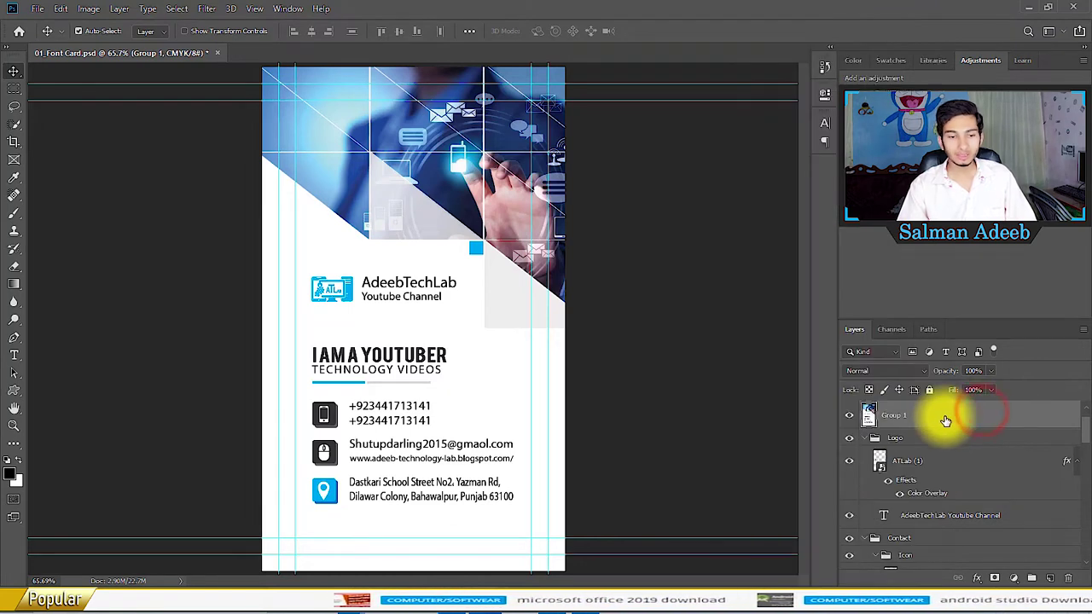
- Preview red and green Hue/Saturation shifts on the merged layer, then cancel to keep the blue
key("ctrl+u")
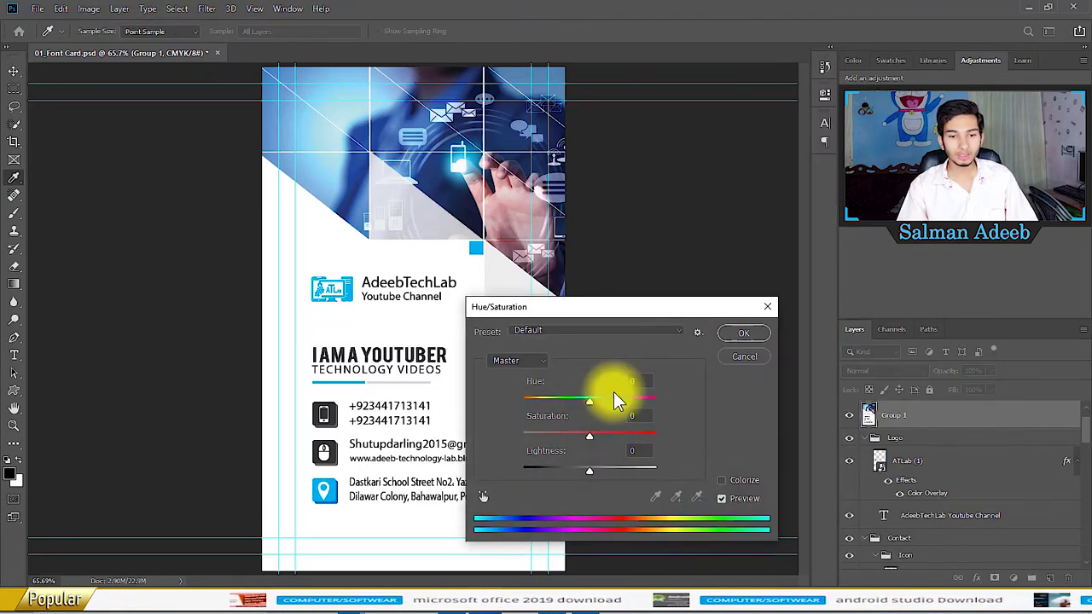
left_click_drag(611, 399, 645, 405)
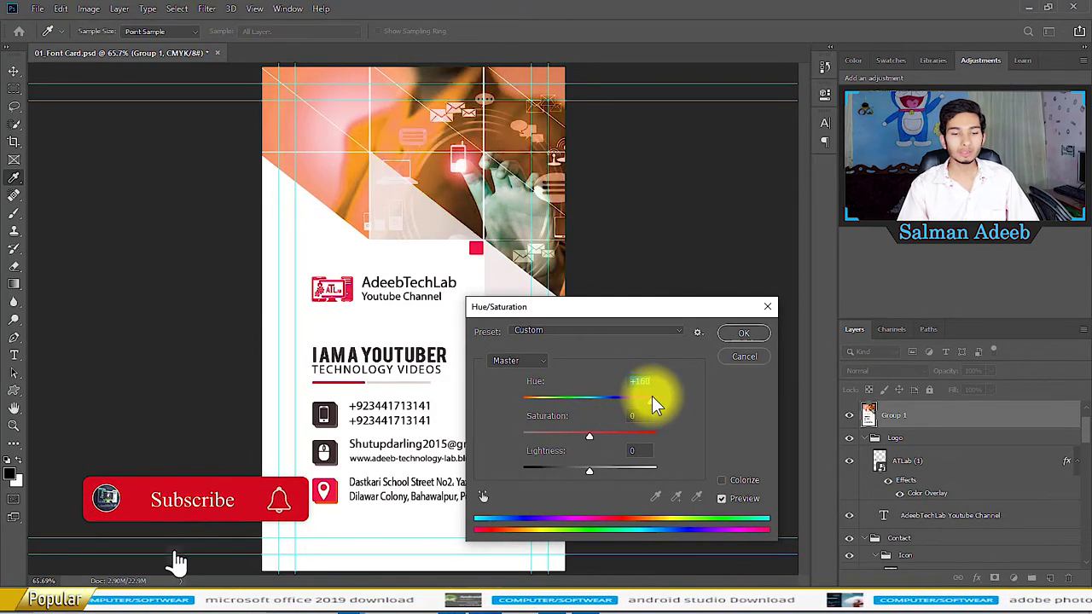
mouse_move(651, 396)
left_mouse_down()
mouse_move(539, 412)
mouse_move(558, 417)
left_mouse_up()
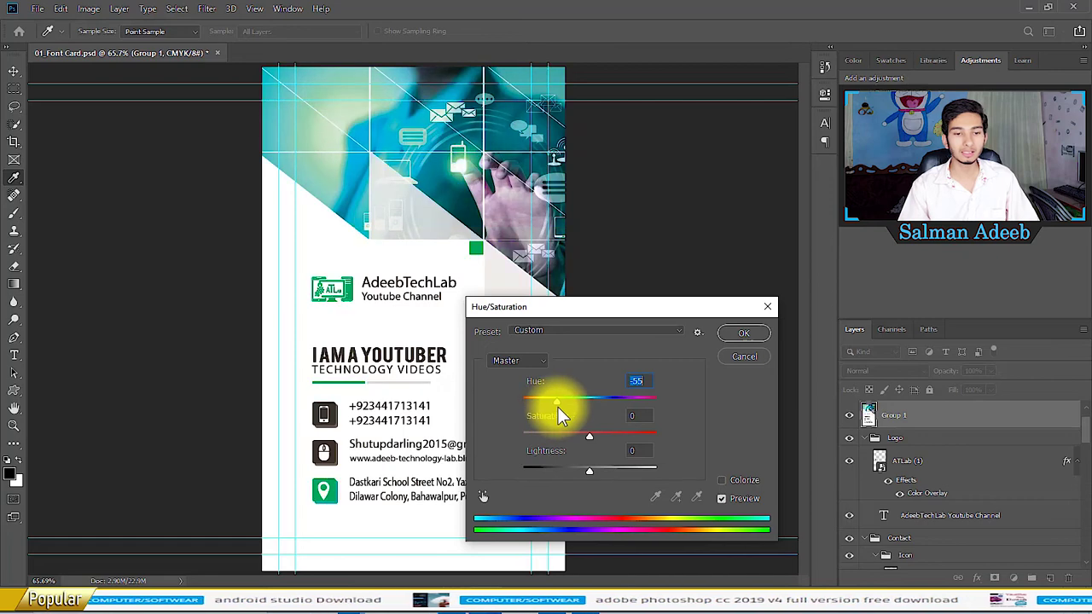
left_click(743, 351)
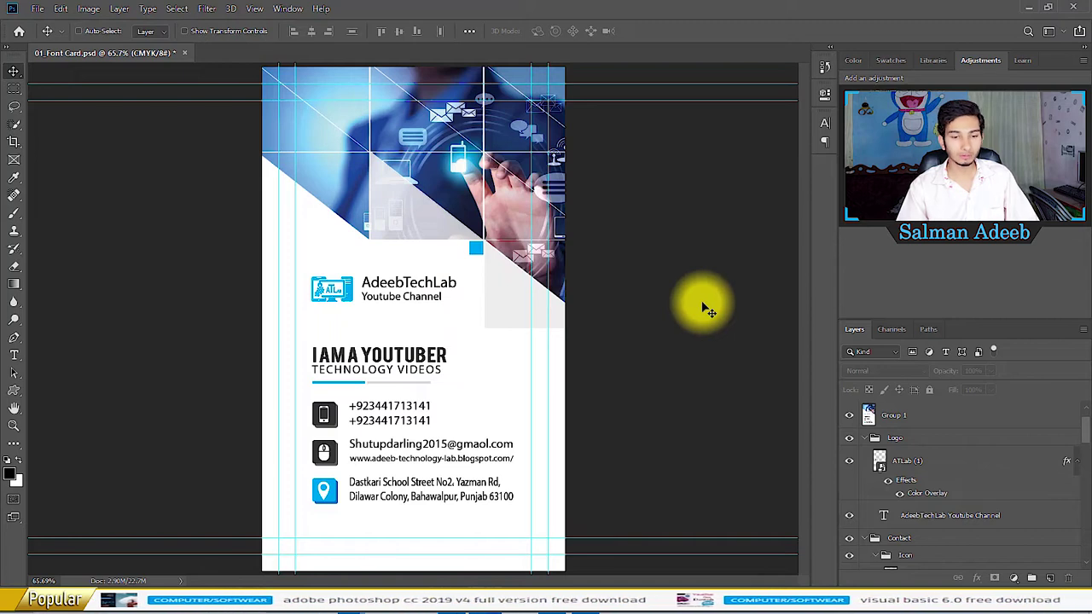
- Delete the merged Group 1 layer and save the front card
scroll(916, 451, "up", 2)
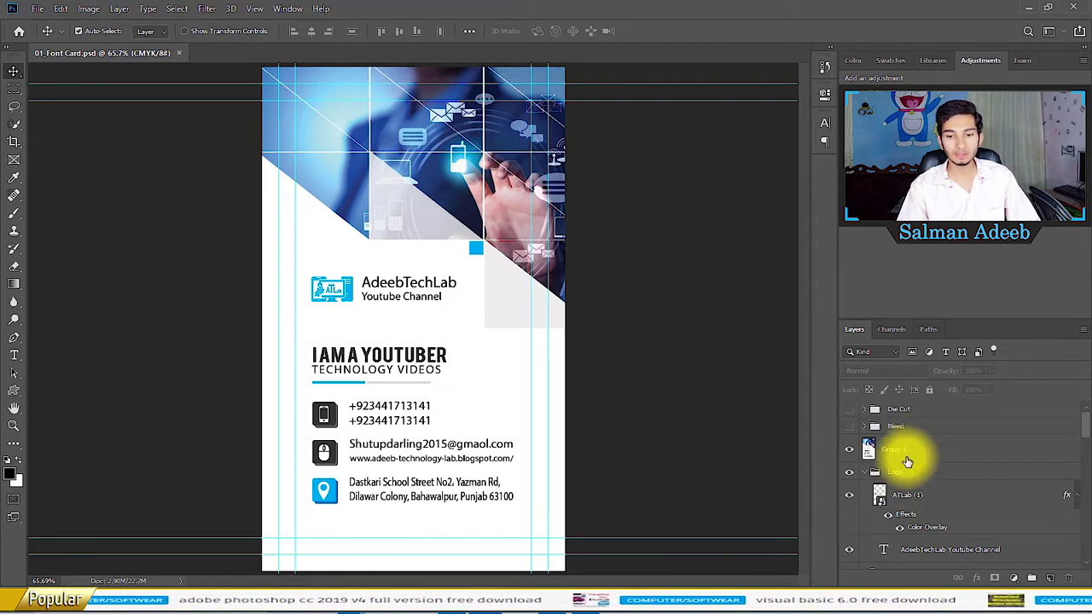
left_click(912, 456)
key("Delete")
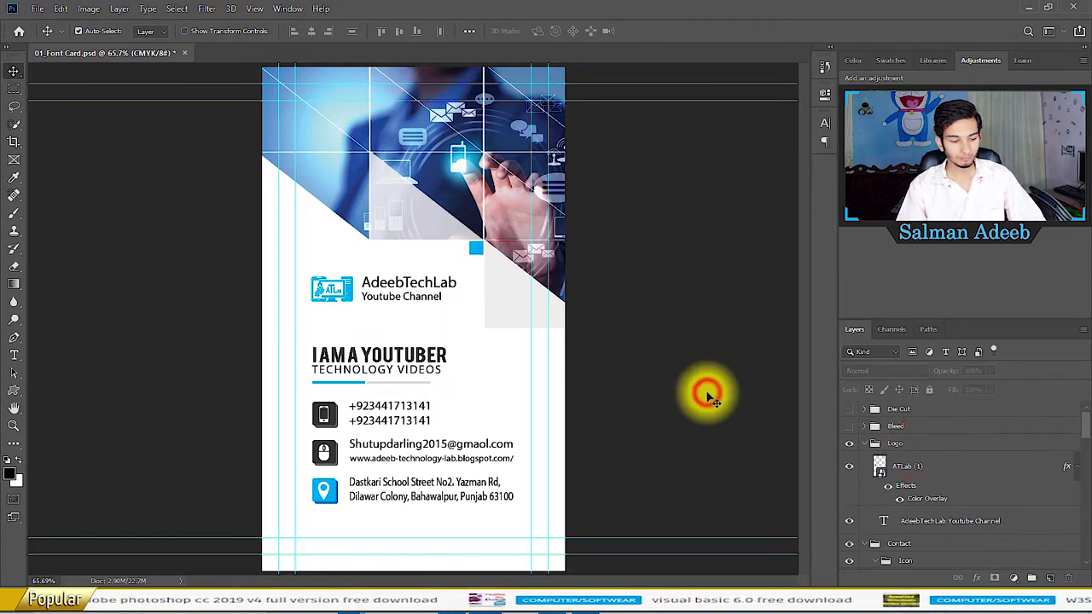
key("ctrl+s")
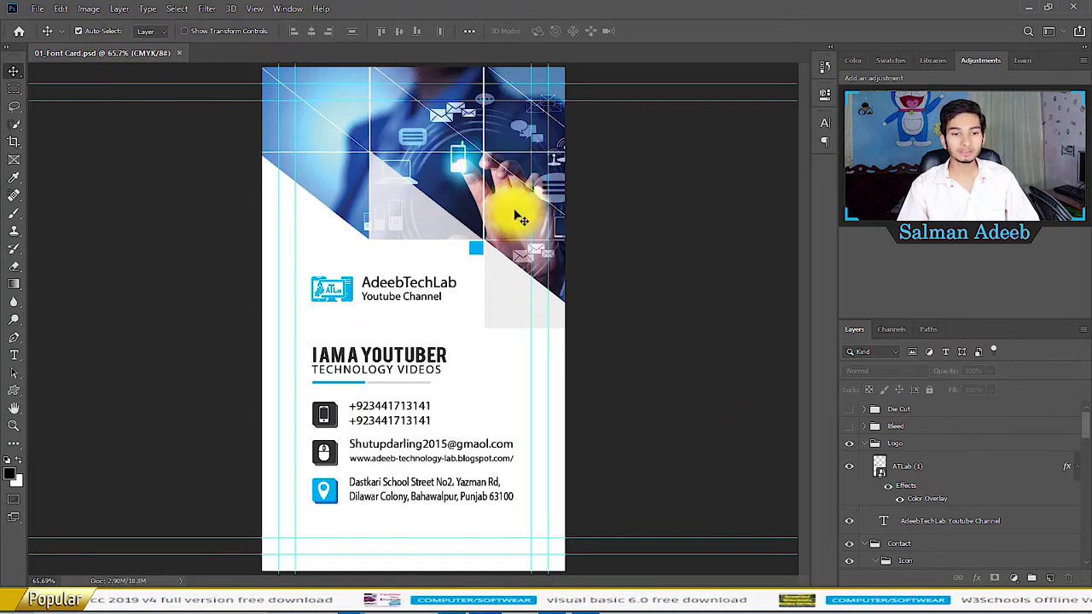
left_click(185, 177)
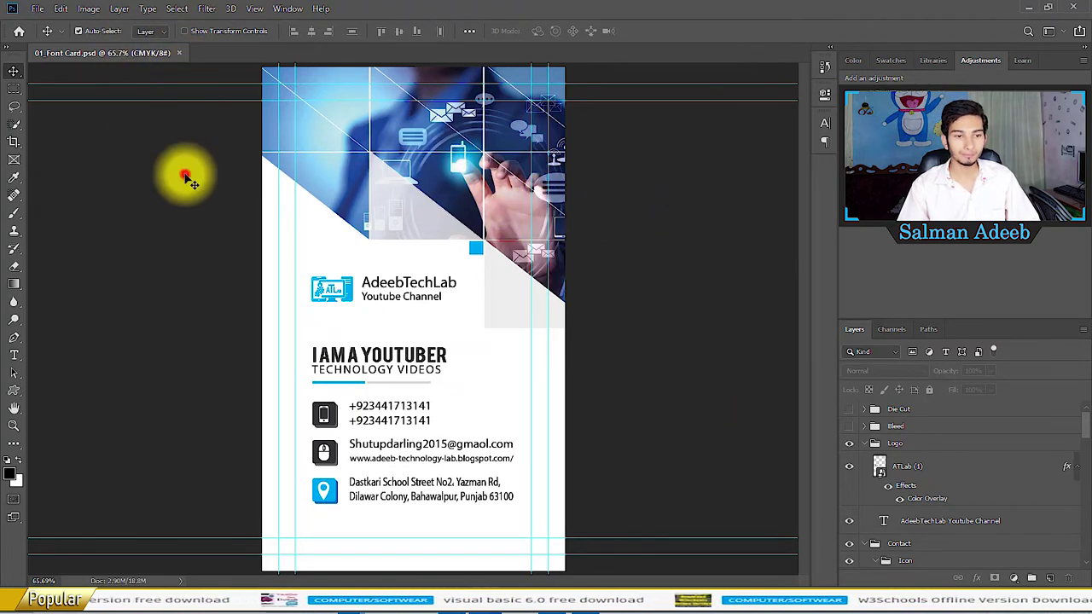
left_click(1022, 8)
- Open 02_Back Card.psd without replacing fonts and inspect the Qr Code group's Shape 17 layer
double_click(150, 181)
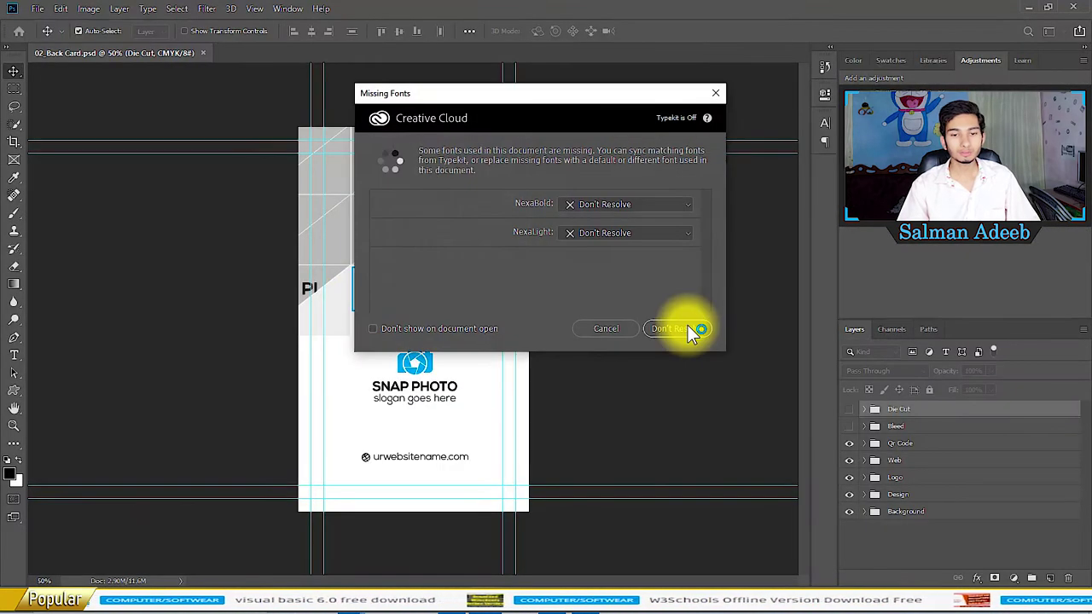
left_click(689, 327)
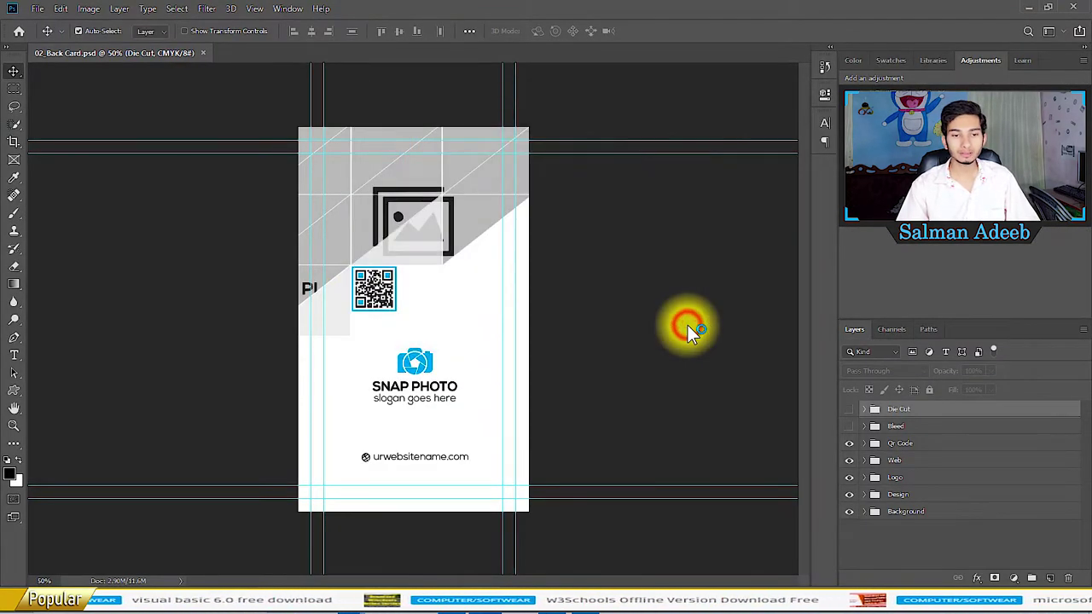
key("ctrl+plus")
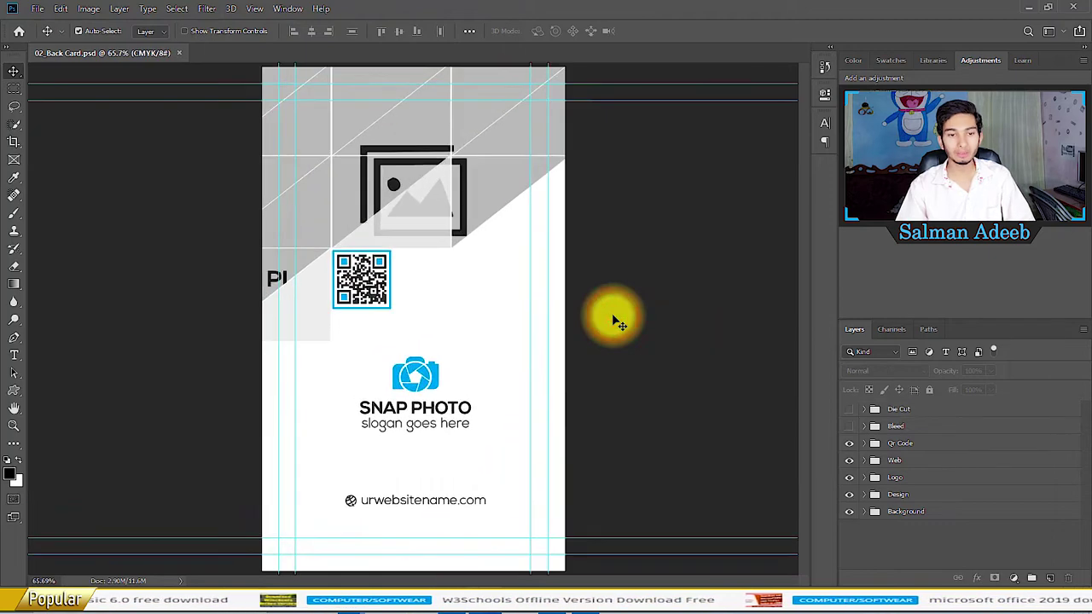
left_click(358, 281)
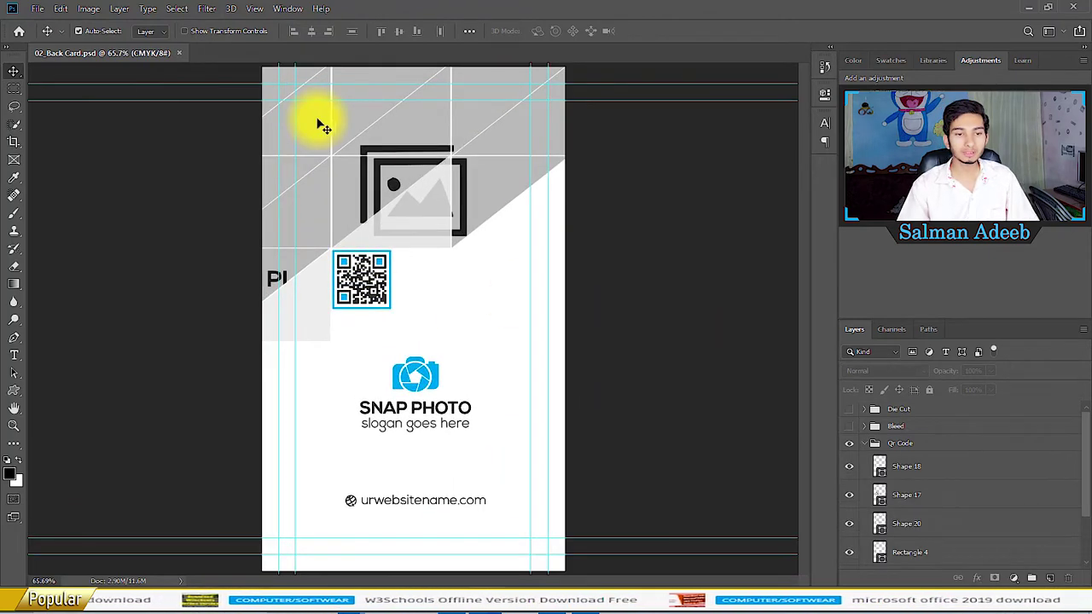
left_click(353, 92)
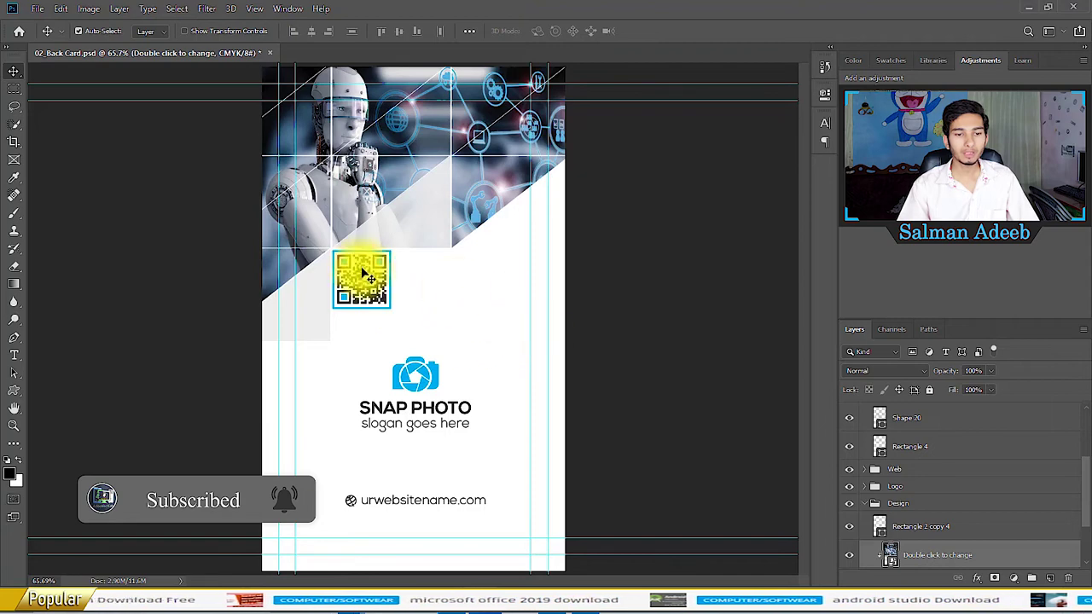
left_click(390, 287)
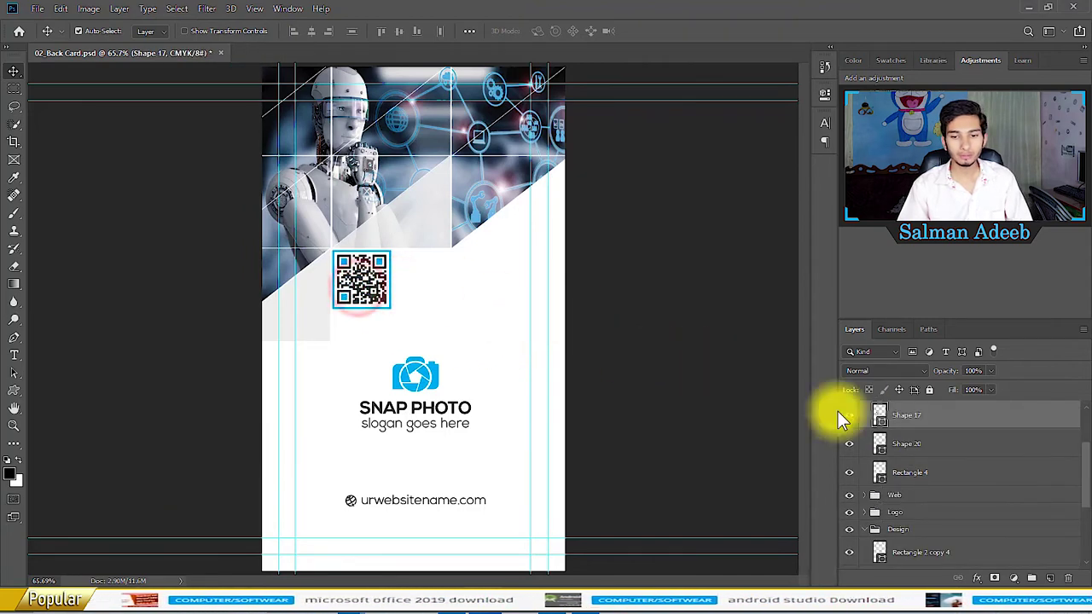
left_click(850, 416)
left_click(849, 416)
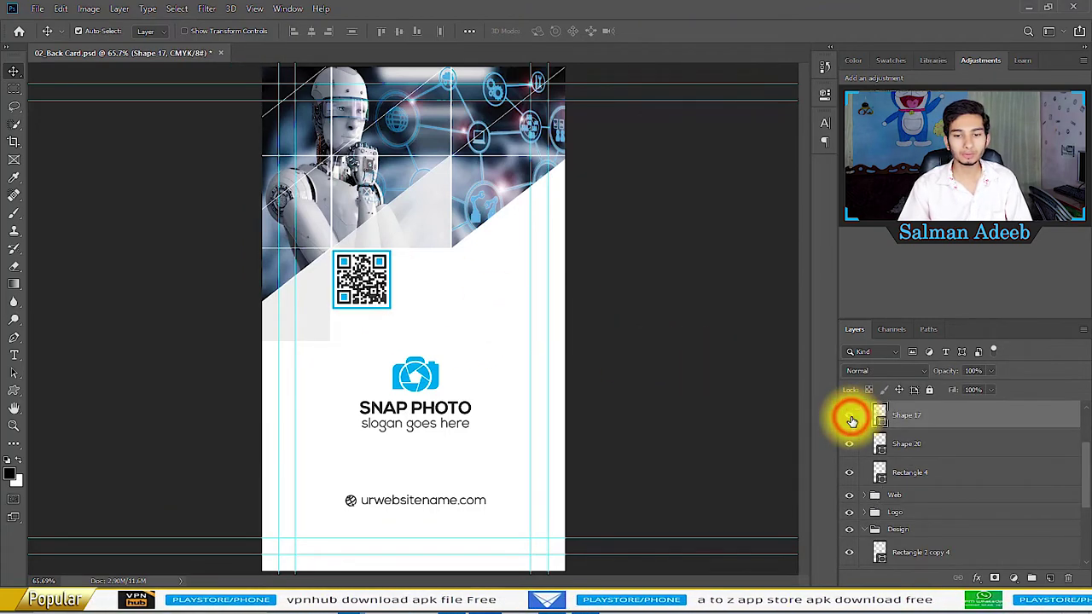
- Drag the Youtube Qr Cord image from Downloads onto the back card canvas
left_click(1027, 7)
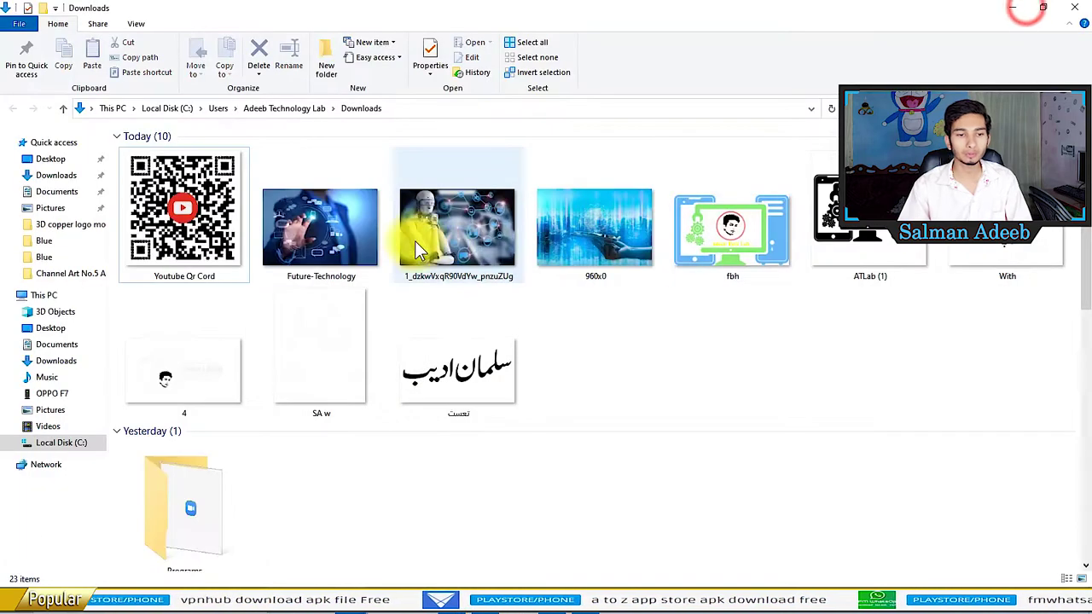
left_click_drag(203, 211, 492, 554)
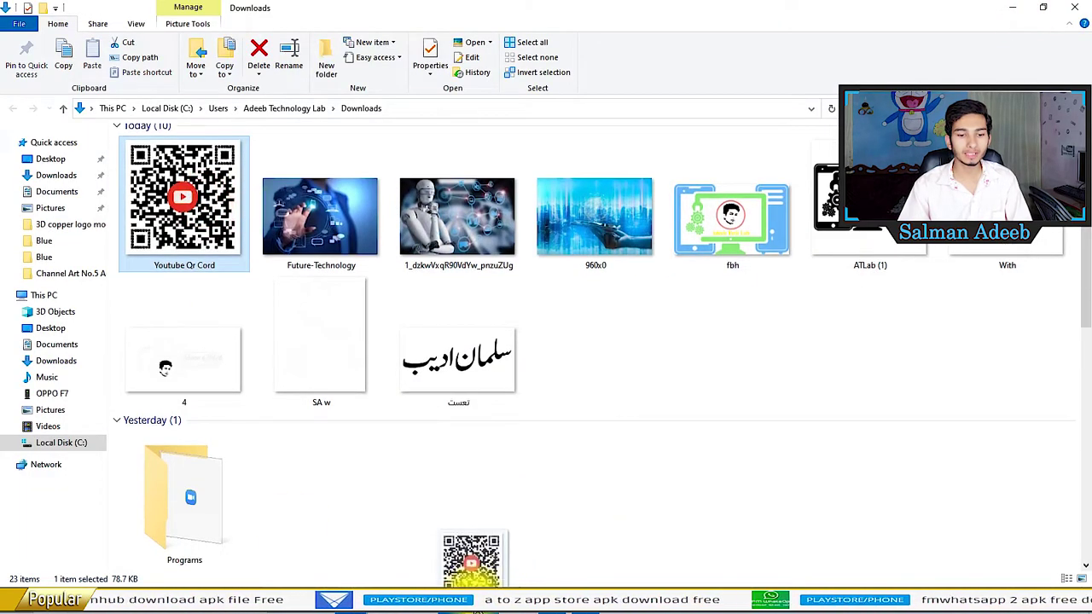
left_click_drag(492, 554, 463, 349)
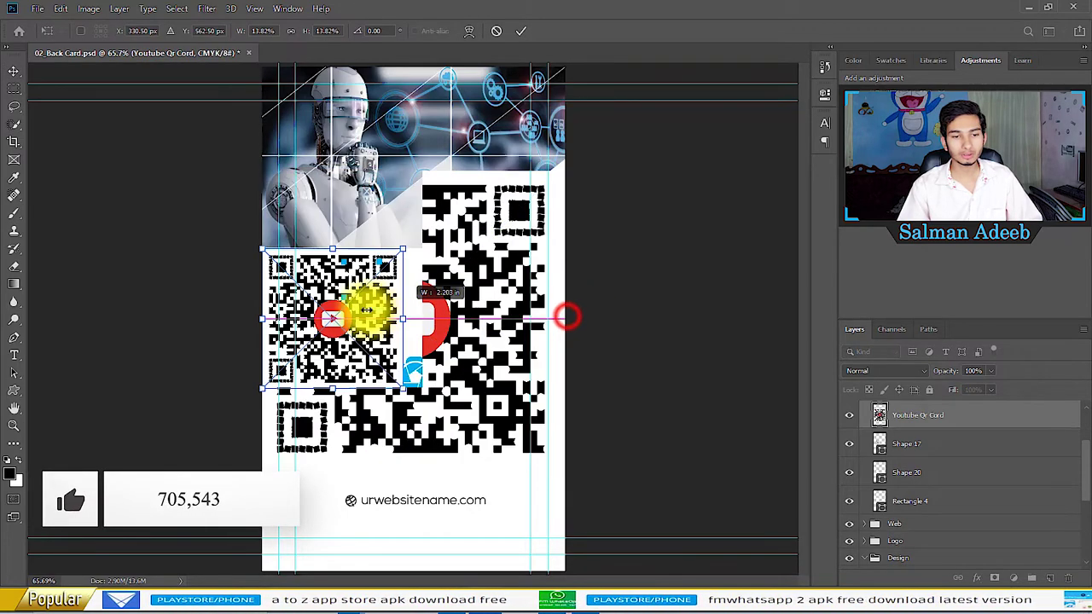
- Scale the YouTube QR image down into the blue QR frame, covering the sample code
mouse_move(566, 316)
left_mouse_down()
mouse_move(341, 312)
mouse_move(384, 291)
left_mouse_up()
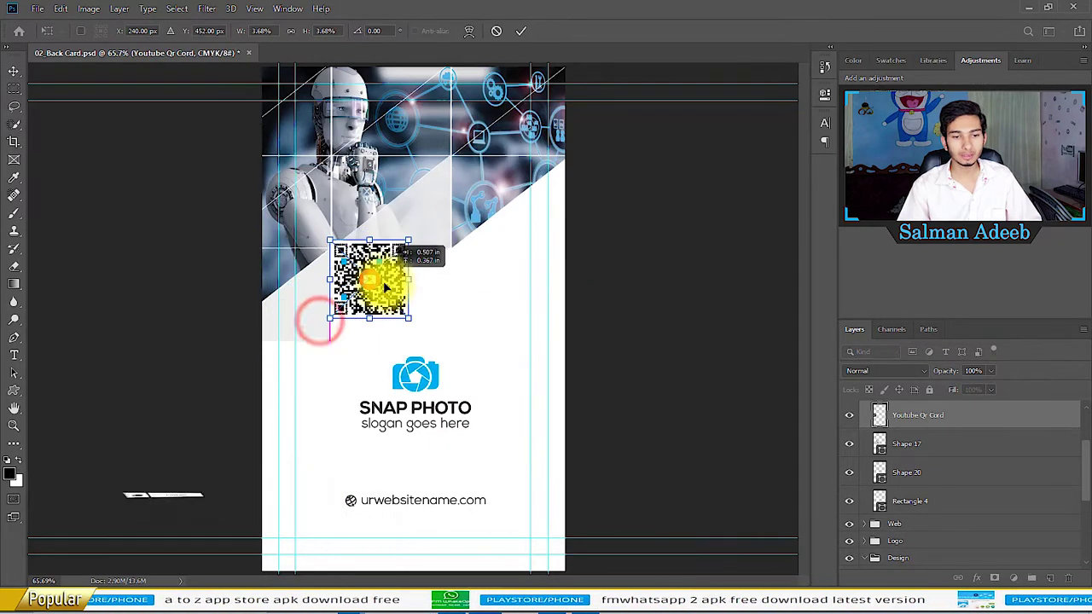
scroll(383, 283, "up", 5, "alt")
left_click_drag(574, 514, 427, 389)
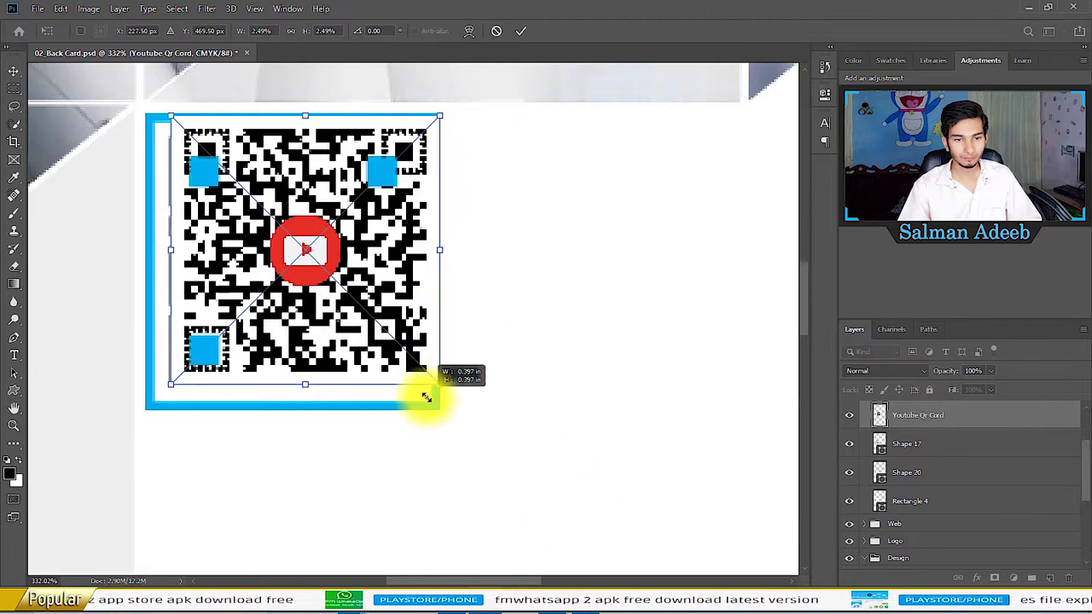
key("Return")
scroll(398, 249, "down", 5, "alt")
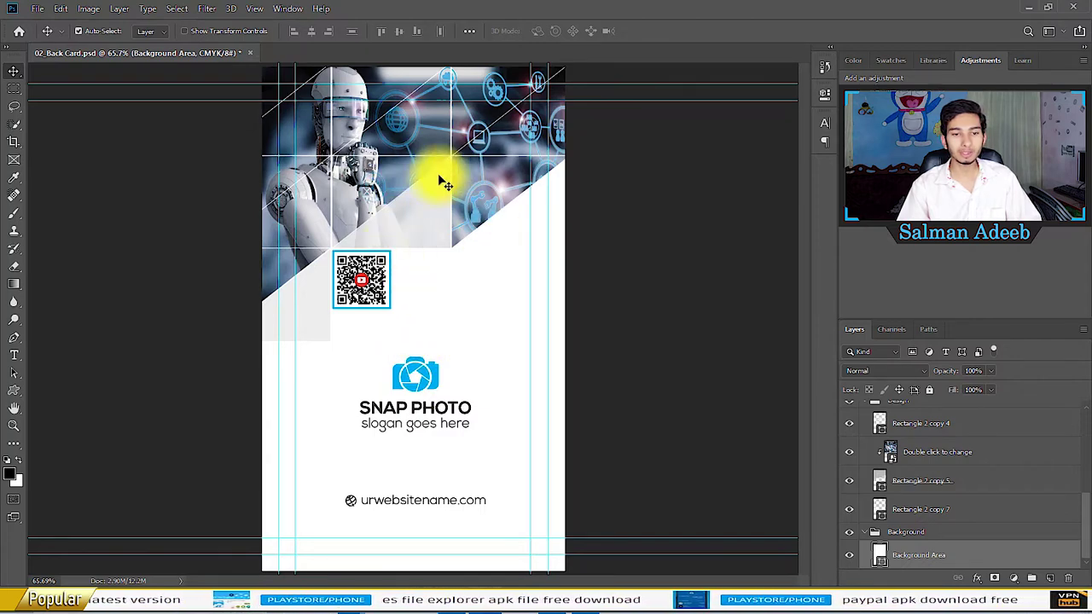
left_click(1028, 9)
- Copy the ATLab logo and AdeebTechLab text layers from 01_Font Card.psd onto the back card
double_click(263, 164)
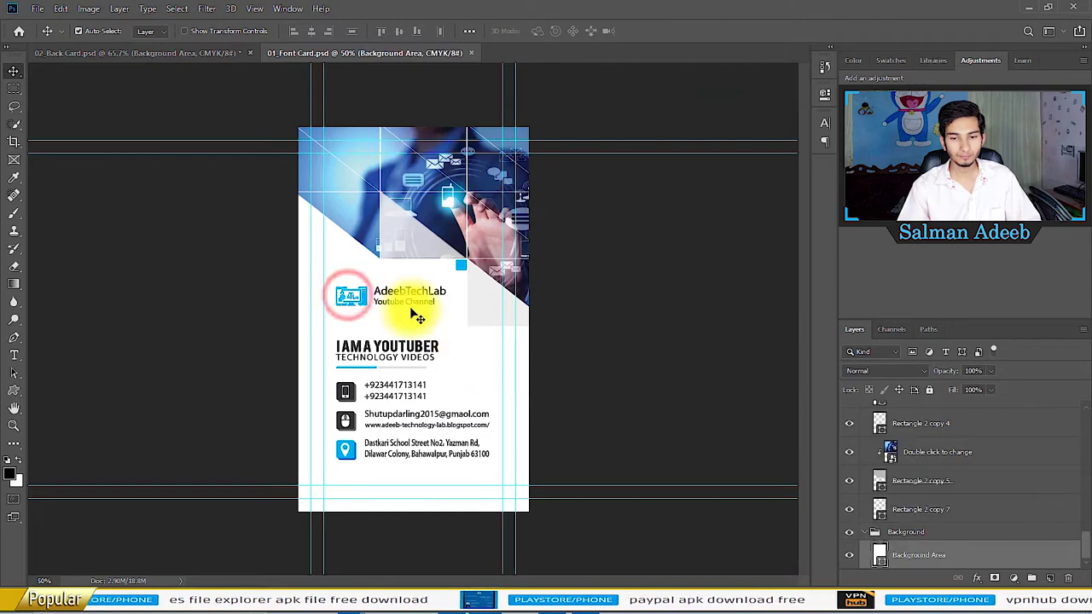
left_click(351, 294)
left_click(938, 470, "ctrl")
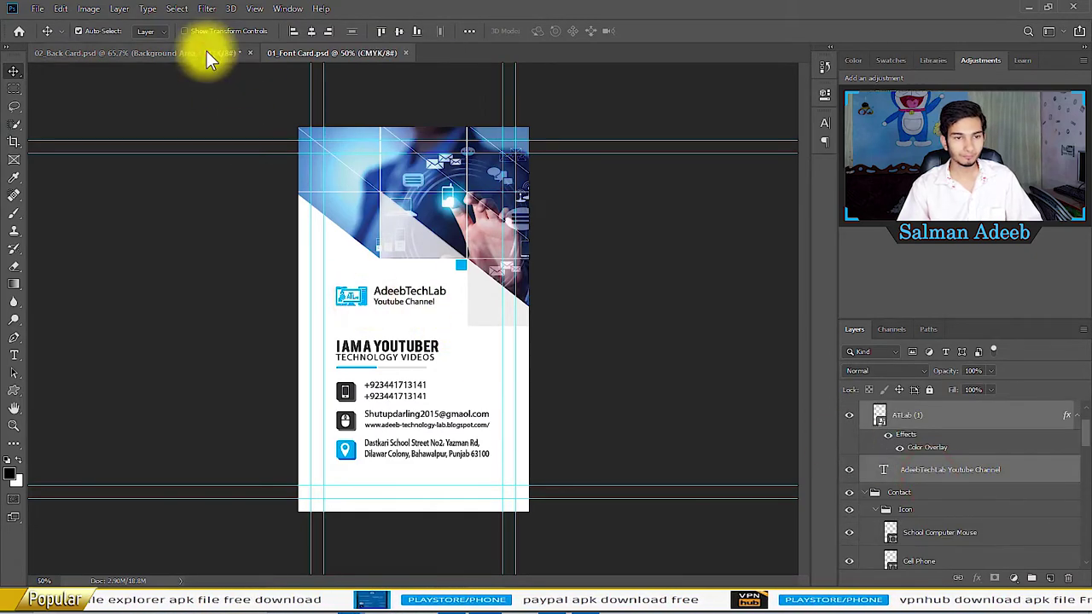
mouse_move(209, 59)
left_mouse_down()
mouse_move(420, 418)
mouse_move(402, 431)
left_mouse_up()
- Delete the SNAP PHOTO slogan and set the centre-aligned AdeebTechLab heading in Bebas
double_click(427, 419)
left_click(562, 276)
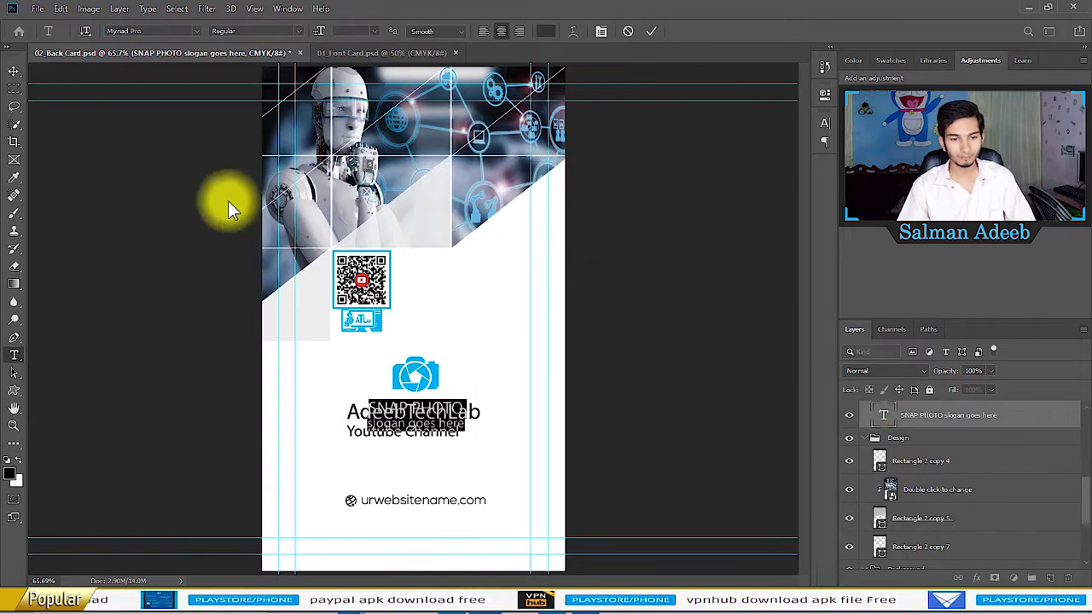
key("BackSpace")
left_click(419, 415)
key("ctrl+a")
left_click(500, 30)
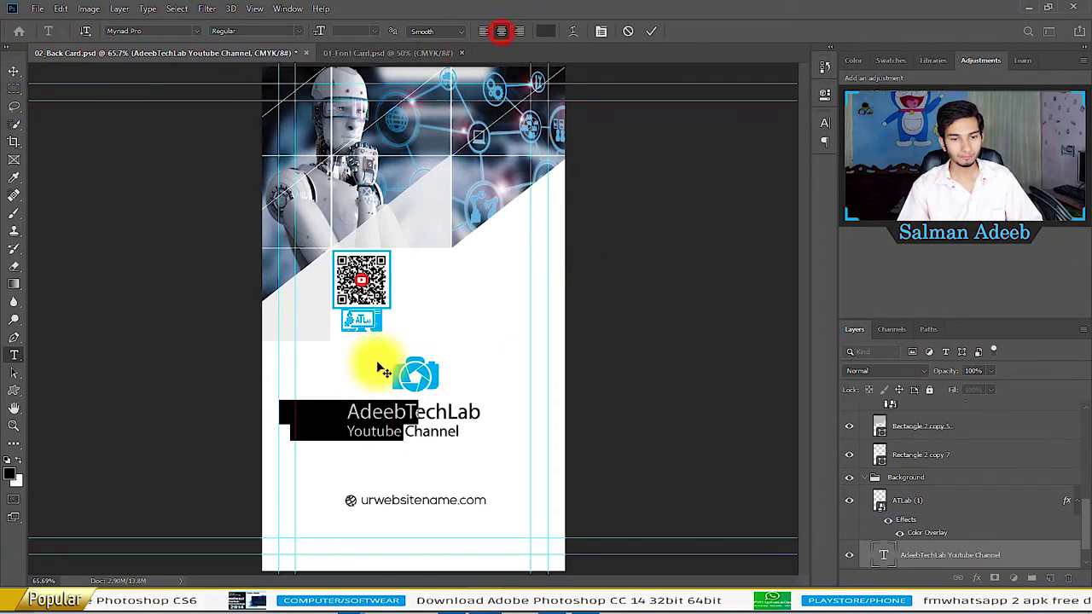
left_click(825, 123)
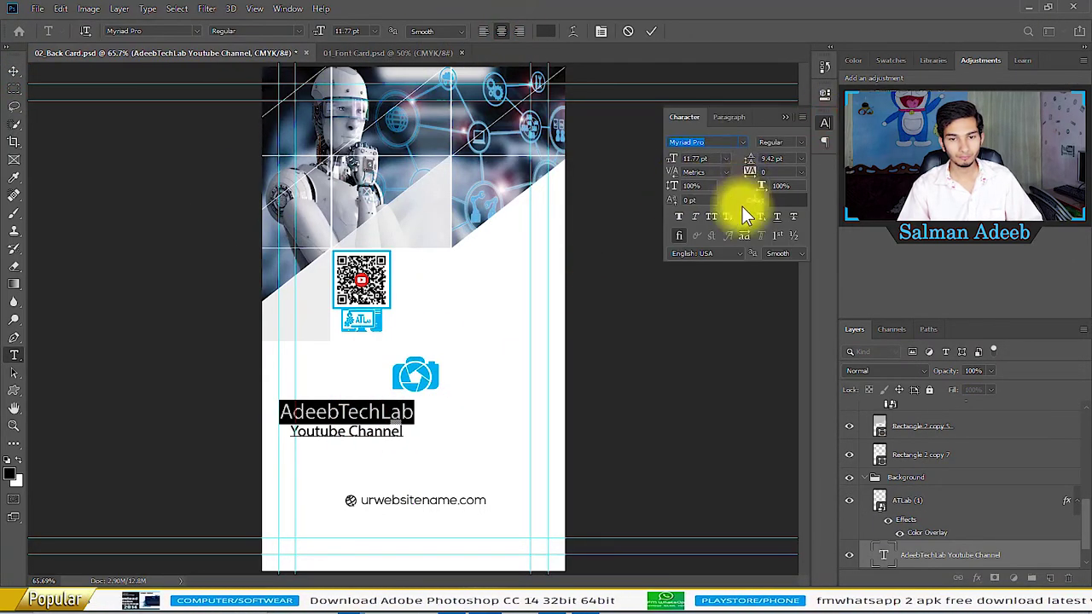
left_click(743, 142)
type("Bebas")
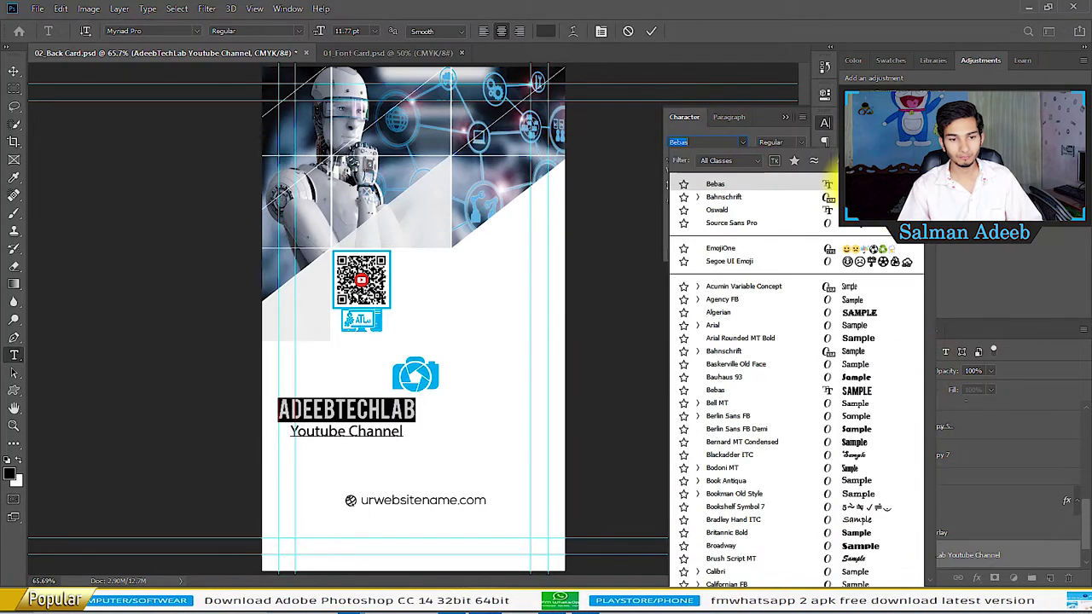
left_click(688, 184)
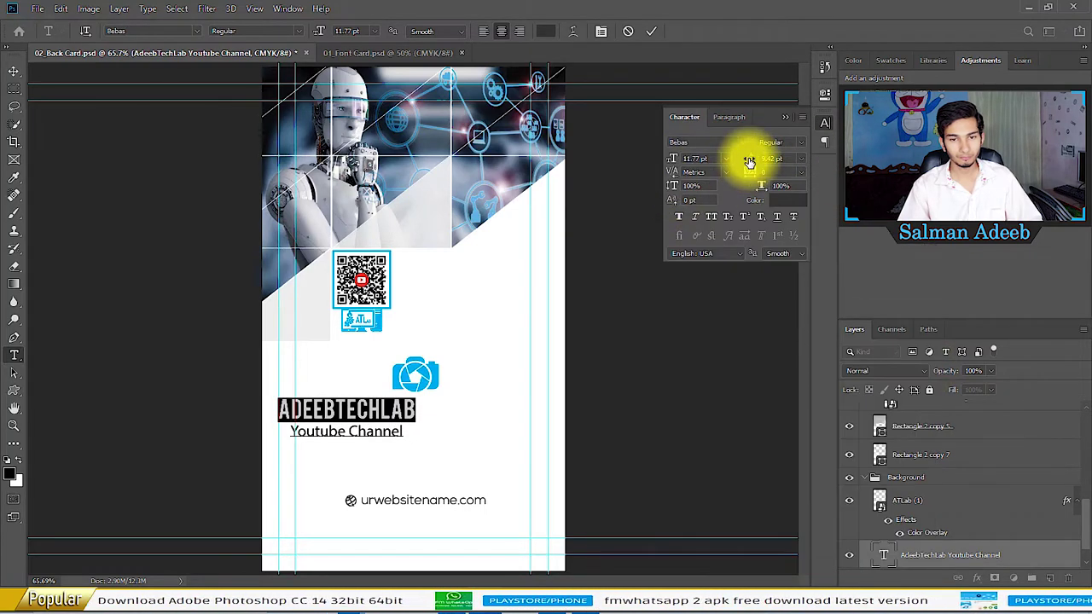
key("ctrl+Return")
- Place the ATLab logo and heading over the camera icon, centred across the card
key("v")
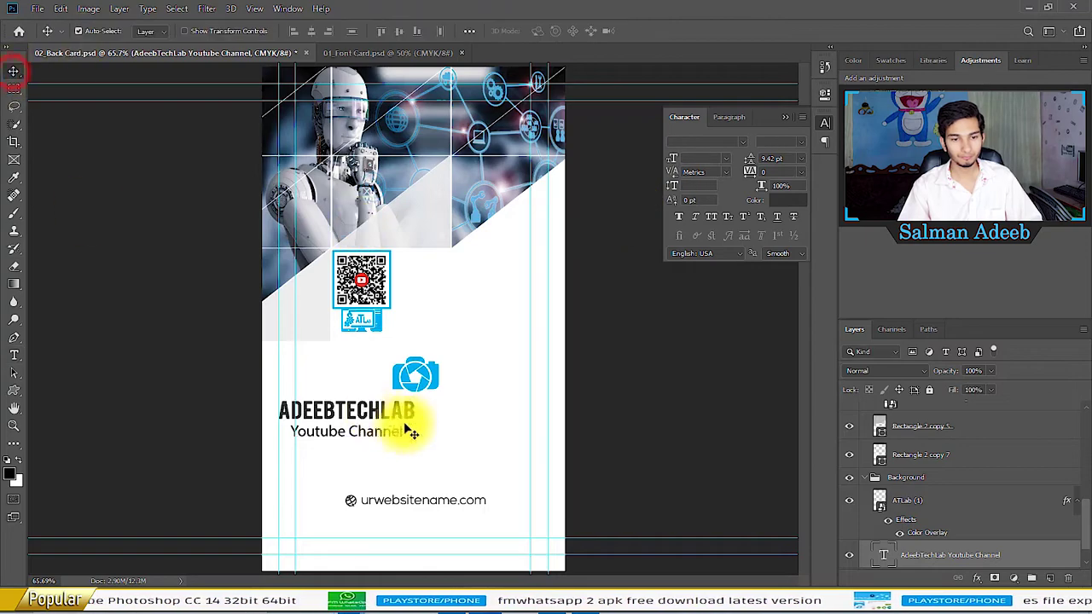
left_click_drag(419, 429, 434, 416)
left_click(435, 383)
mouse_move(361, 320)
left_mouse_down()
mouse_move(417, 376)
mouse_move(402, 327)
left_mouse_up()
key("ctrl+t")
key("Return")
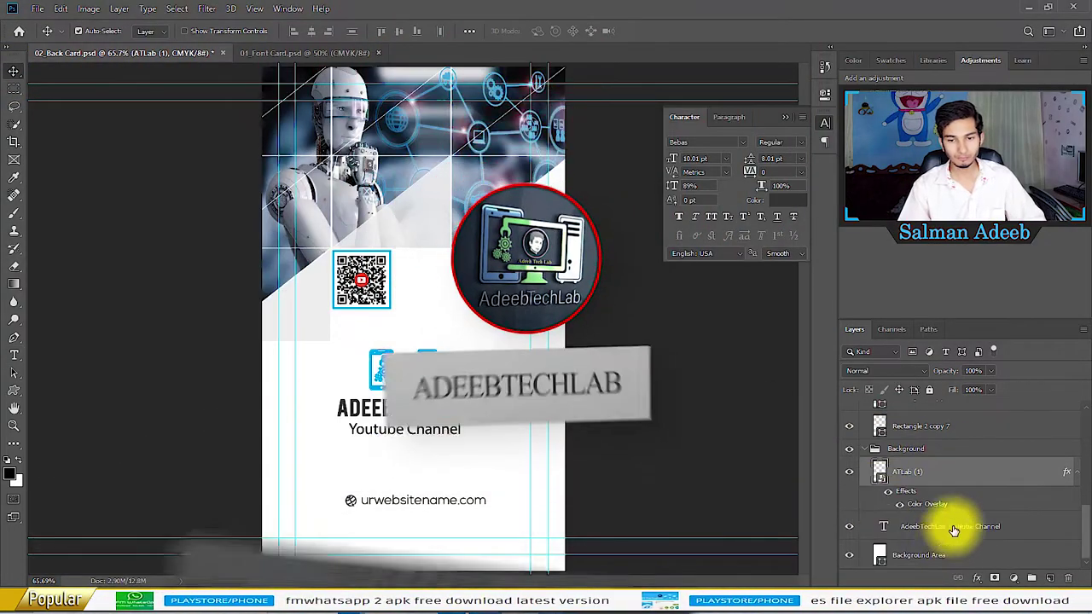
left_click(308, 33)
key("ctrl+d")
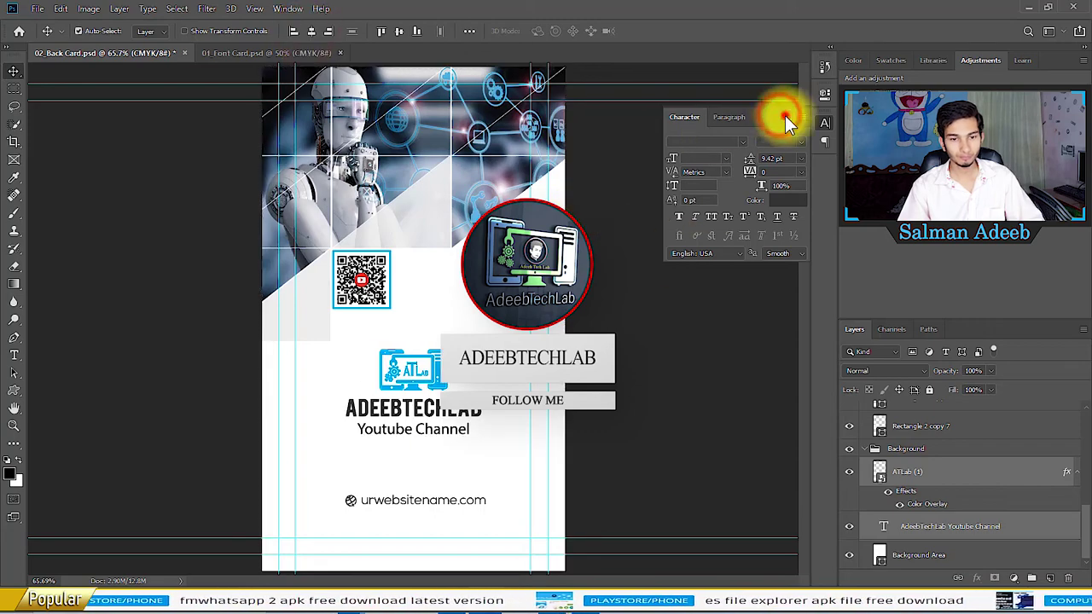
left_click(784, 115)
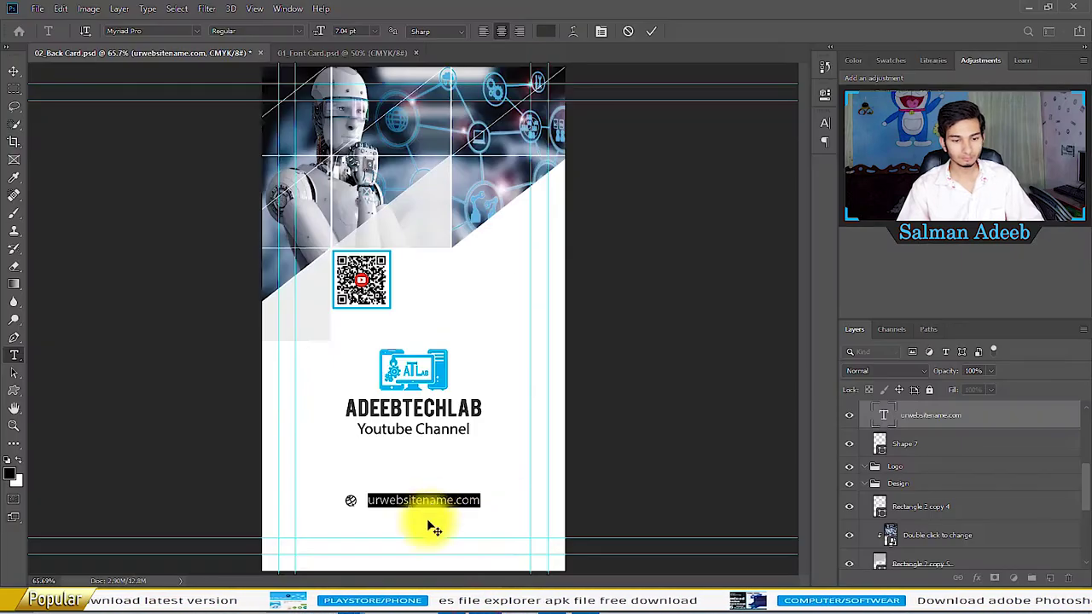
type("http://adeeb-technology-lab.blogspot.com/")
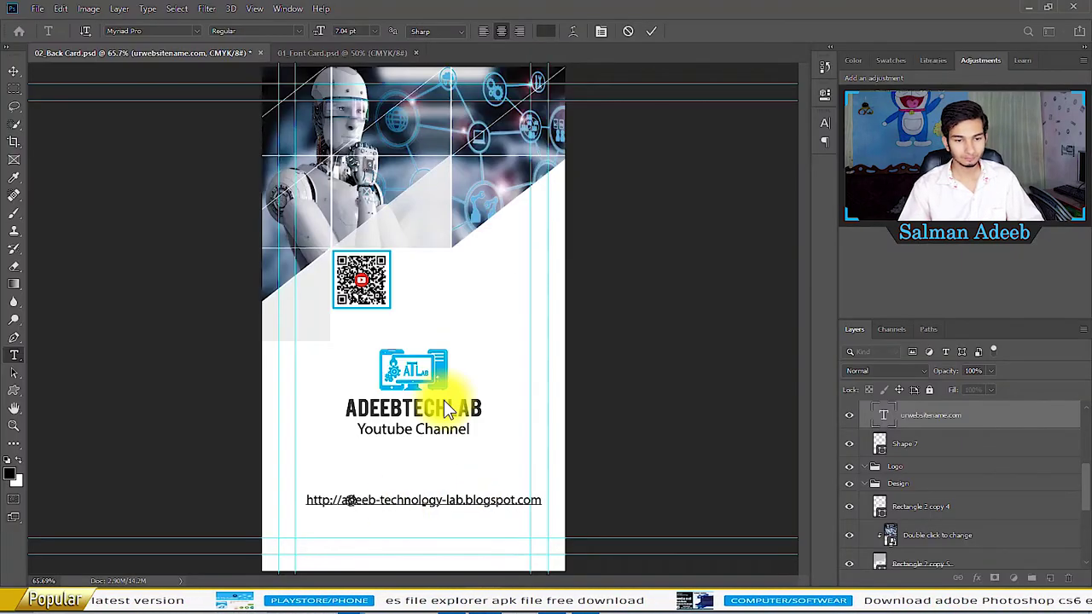
left_click_drag(341, 500, 285, 499)
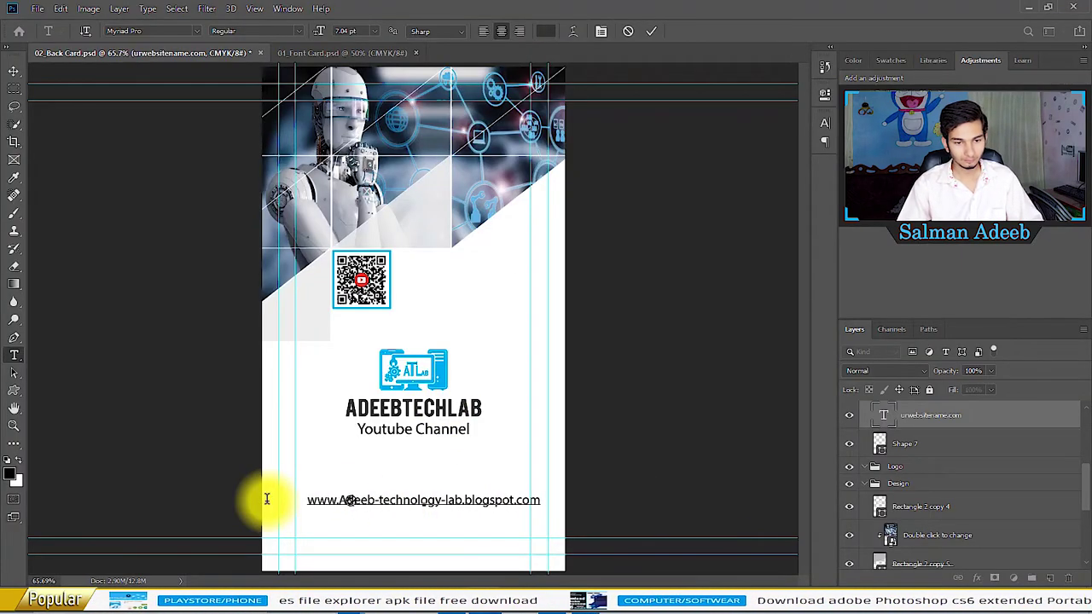
left_click(14, 71)
key("ctrl+t")
left_click_drag(471, 502, 462, 527)
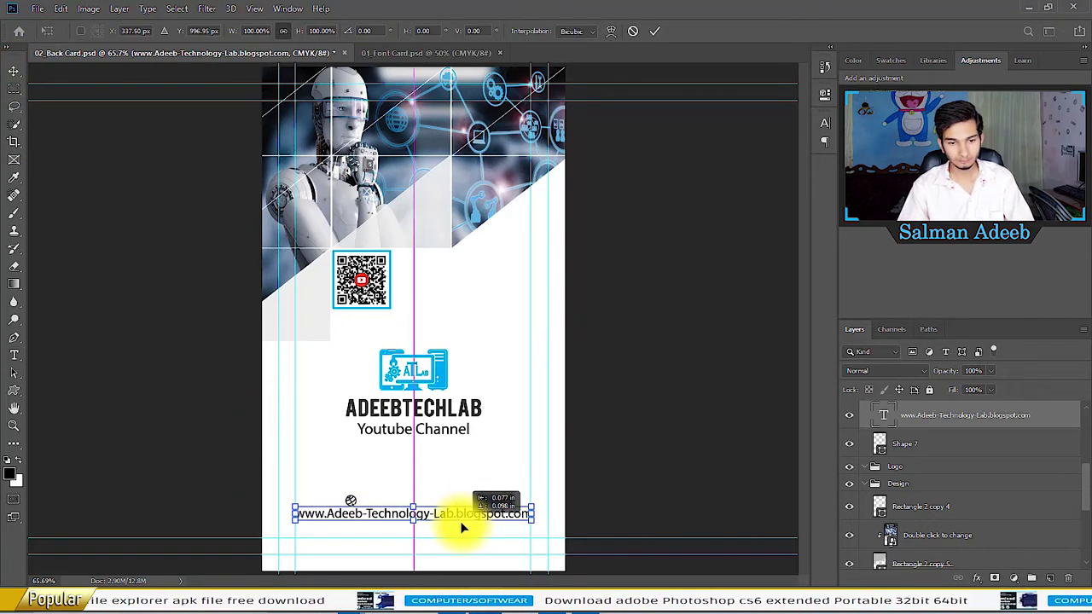
key("Return")
left_click(358, 500)
key("Delete")
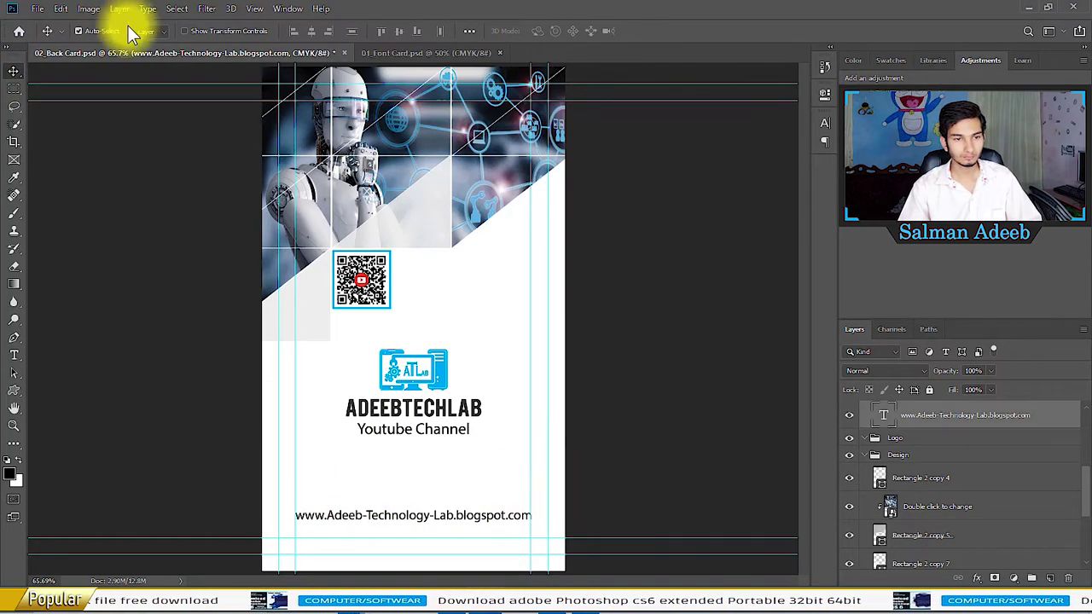
- Draw a globe custom shape above the web address and centre it horizontally on the card
left_click(13, 392)
left_click_drag(404, 494, 405, 497)
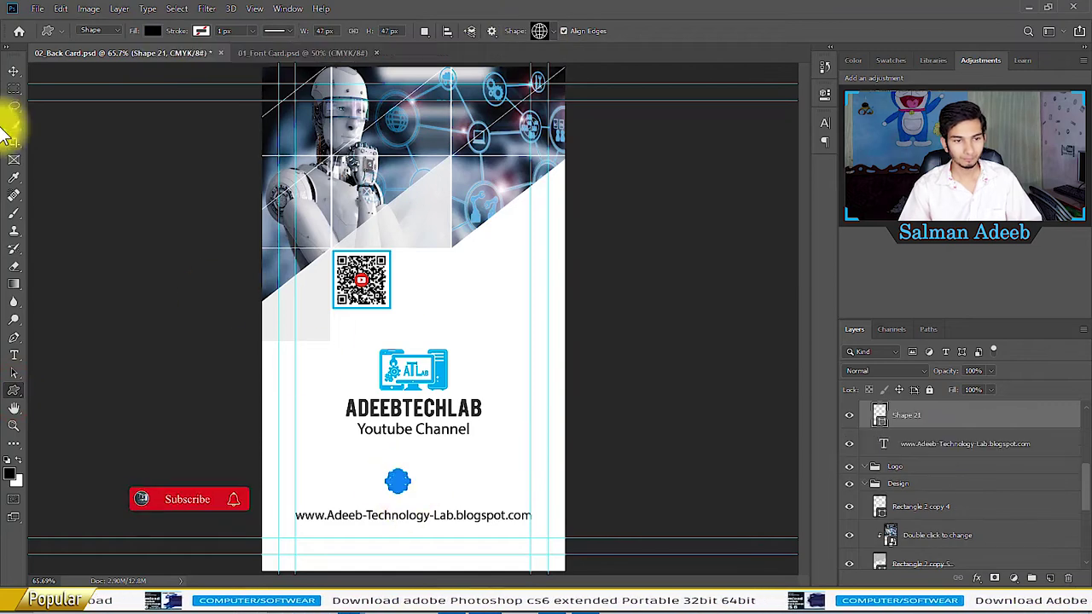
left_click(13, 71)
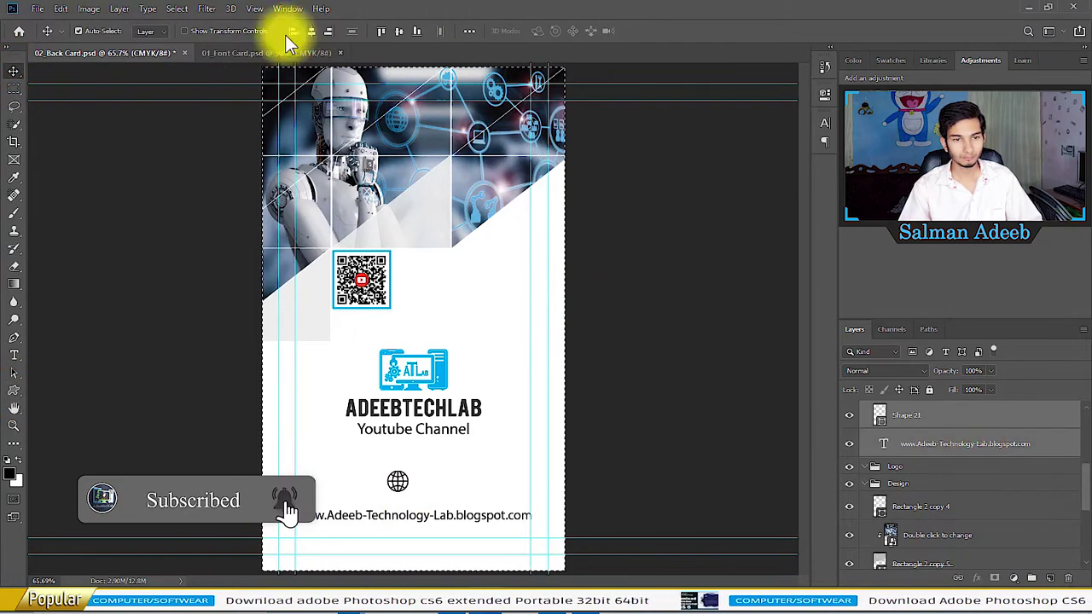
left_click(310, 31)
left_click(486, 480)
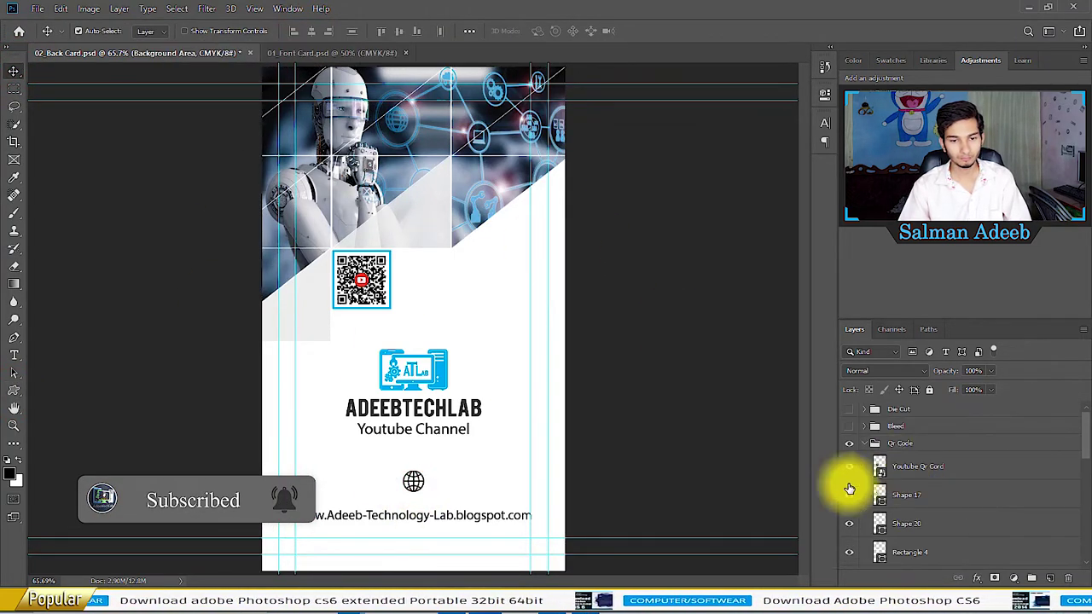
left_click_drag(426, 480, 426, 482)
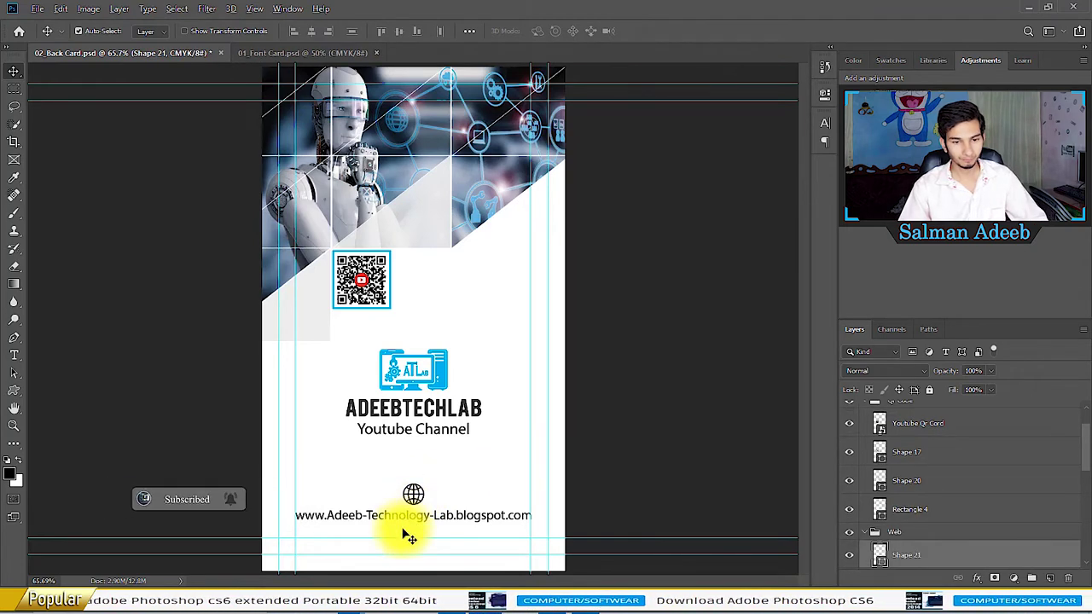
scroll(475, 529, "up", 5)
scroll(502, 363, "down", 5)
left_click(609, 390)
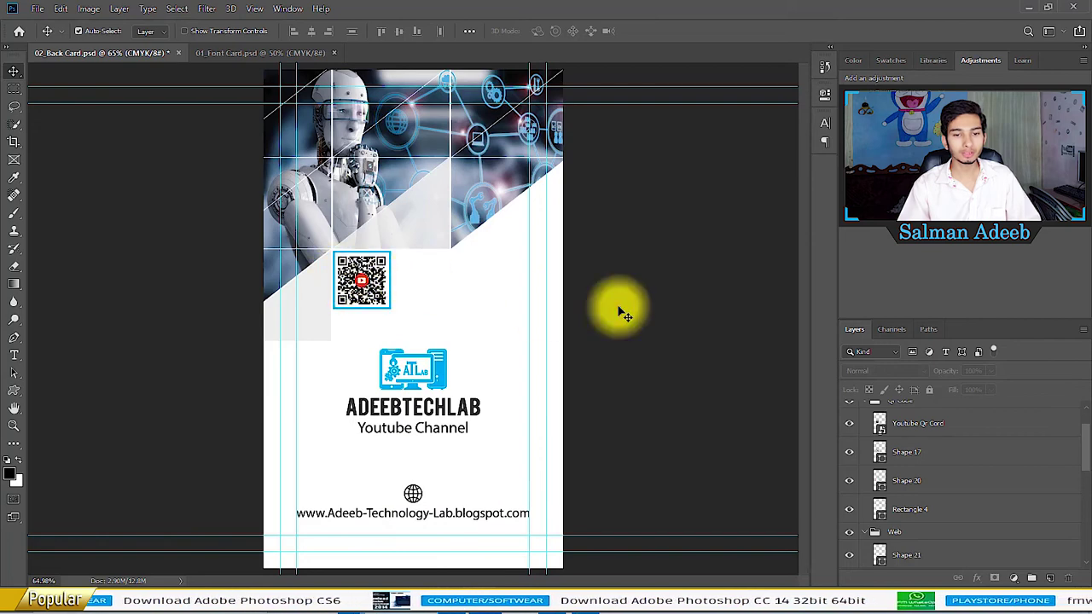
scroll(904, 469, "up", 1)
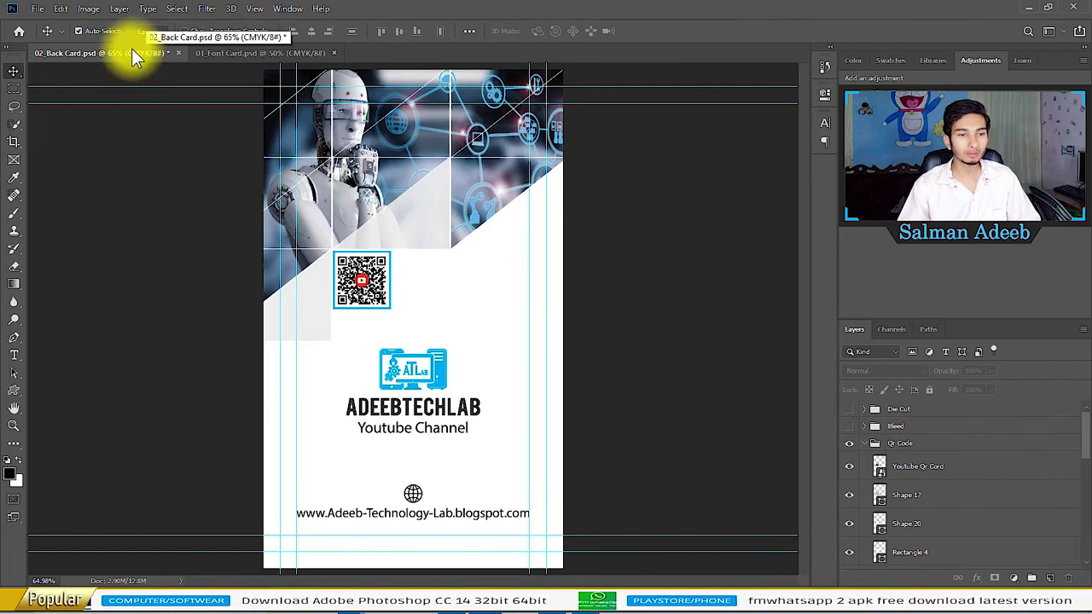
left_click(274, 53)
left_click(504, 254)
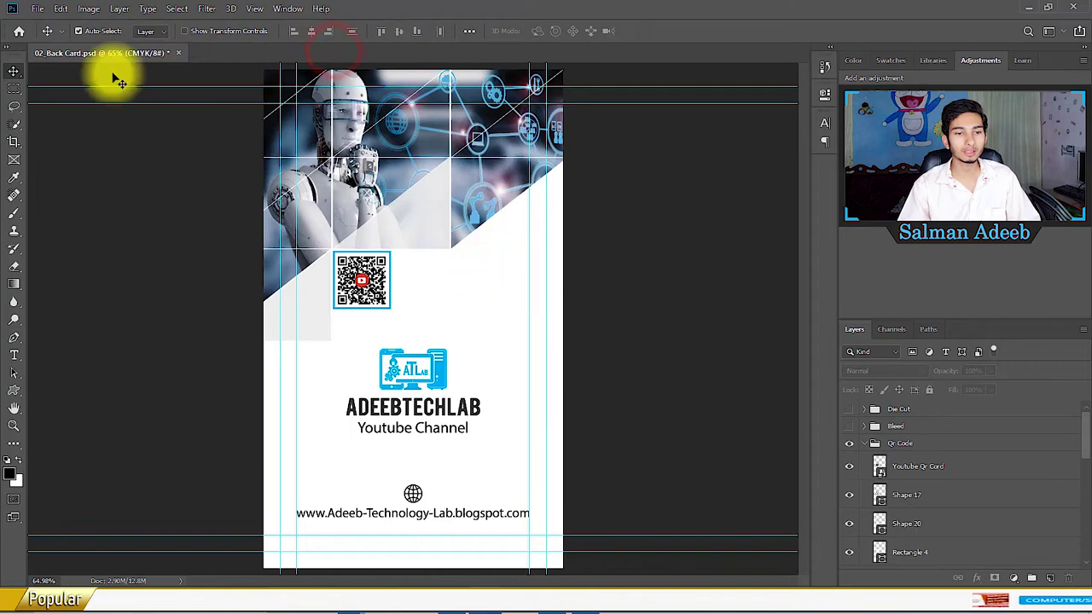
left_click(179, 220)
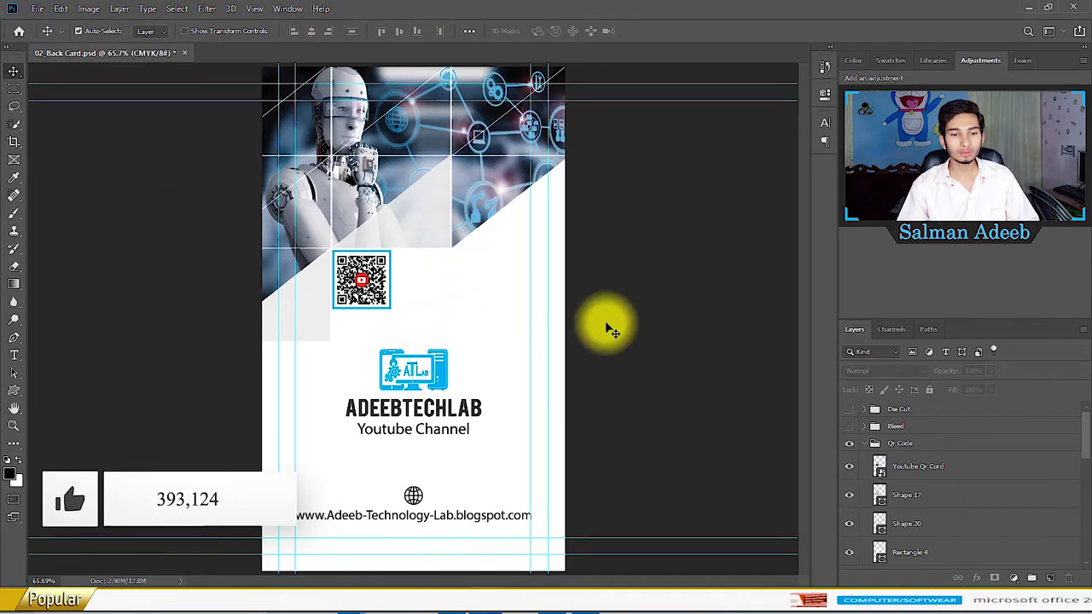
left_click(653, 278)
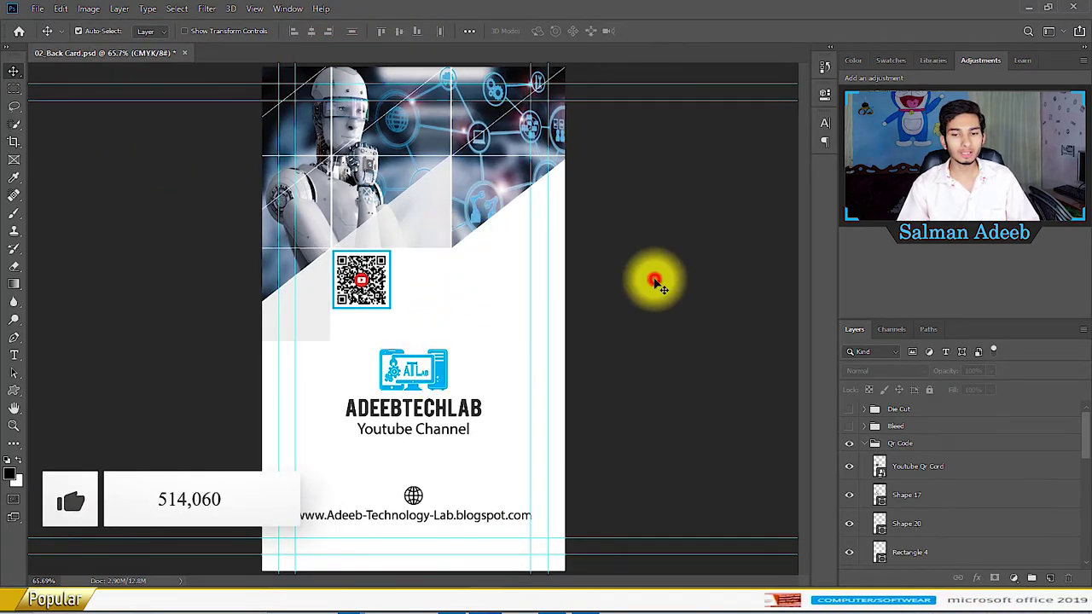
left_click(950, 443)
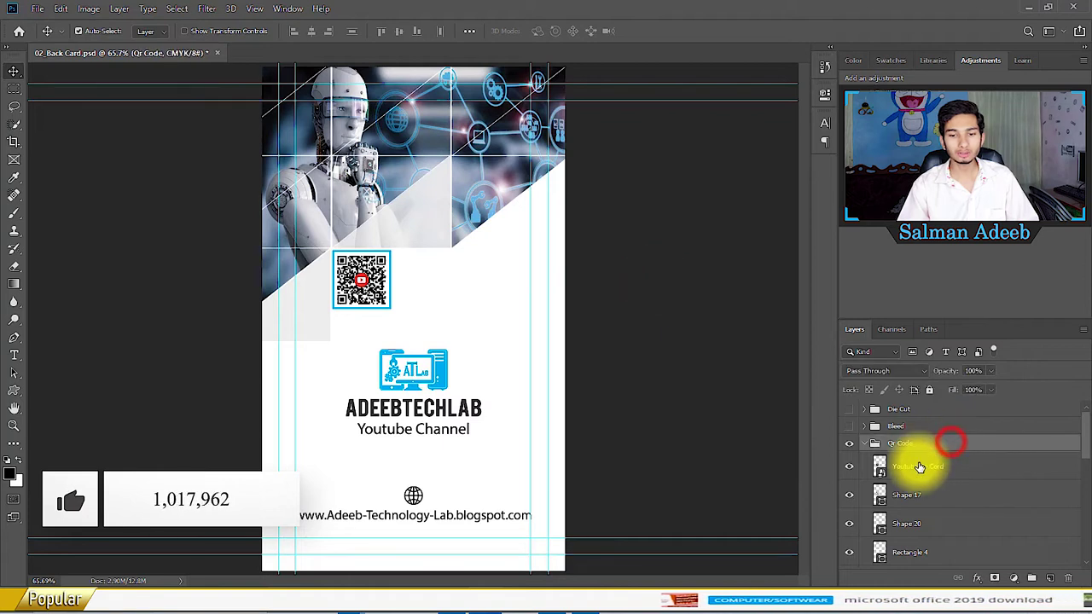
scroll(930, 446, "down", 3)
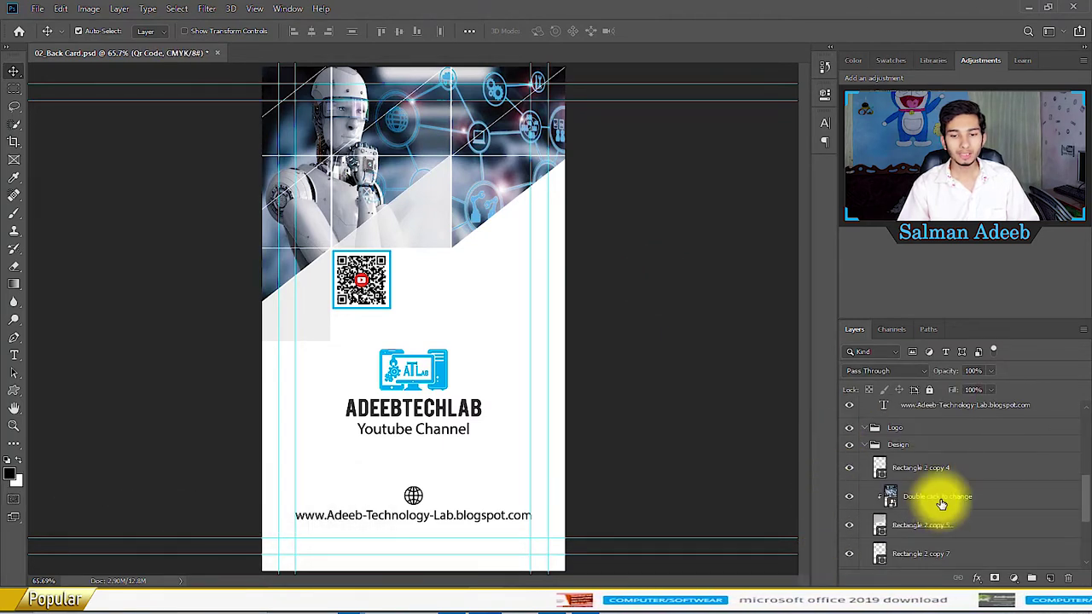
scroll(896, 498, "down", 2)
scroll(896, 515, "down", 1)
left_click(717, 333)
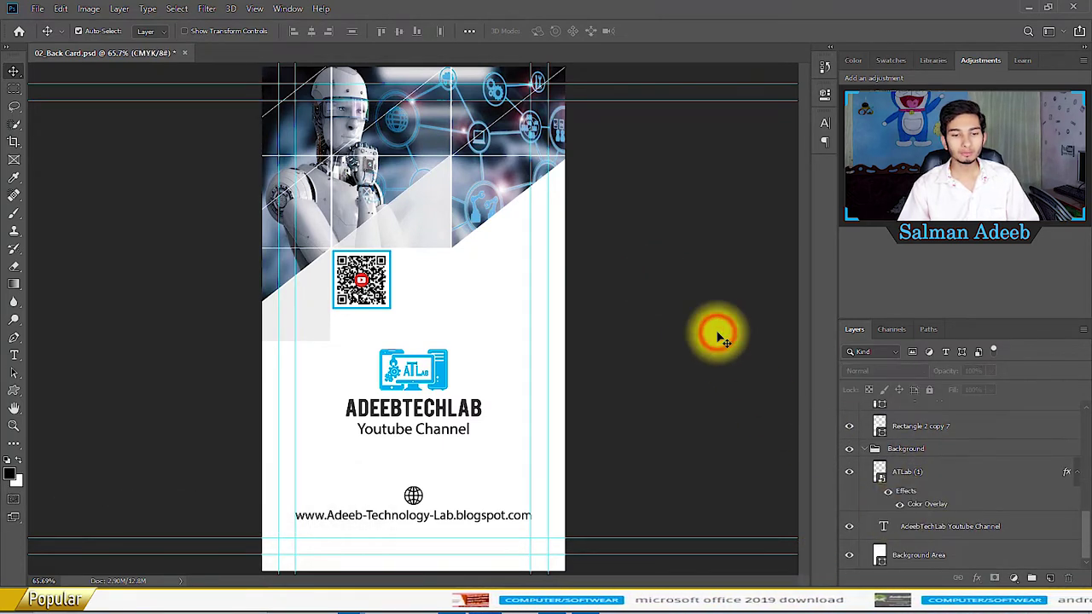
left_click(712, 286)
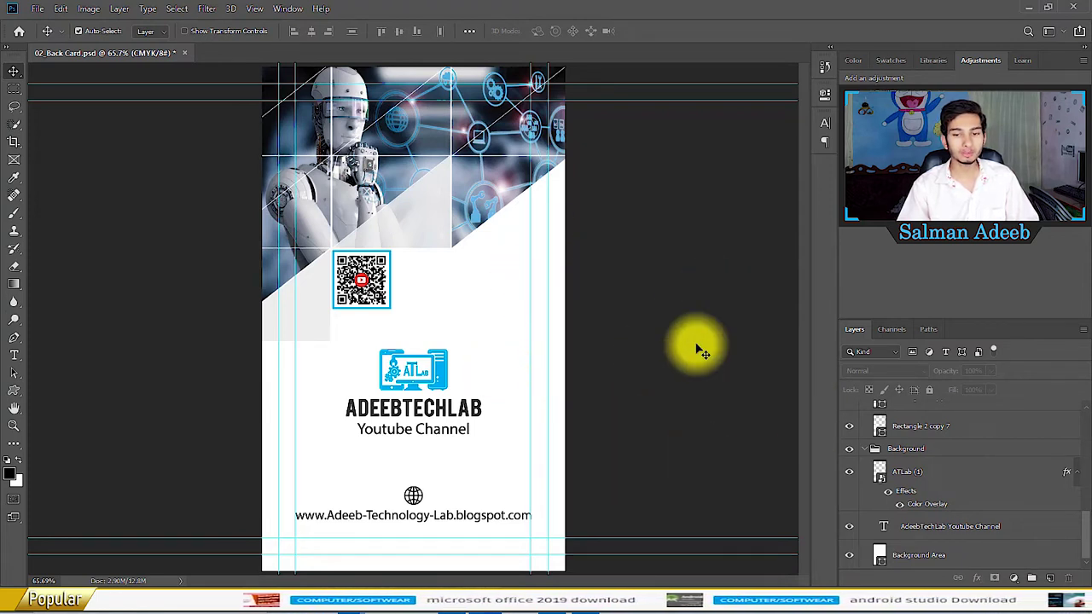
- Convert the back card to Working RGB sRGB, flattening its layers
left_click(61, 9)
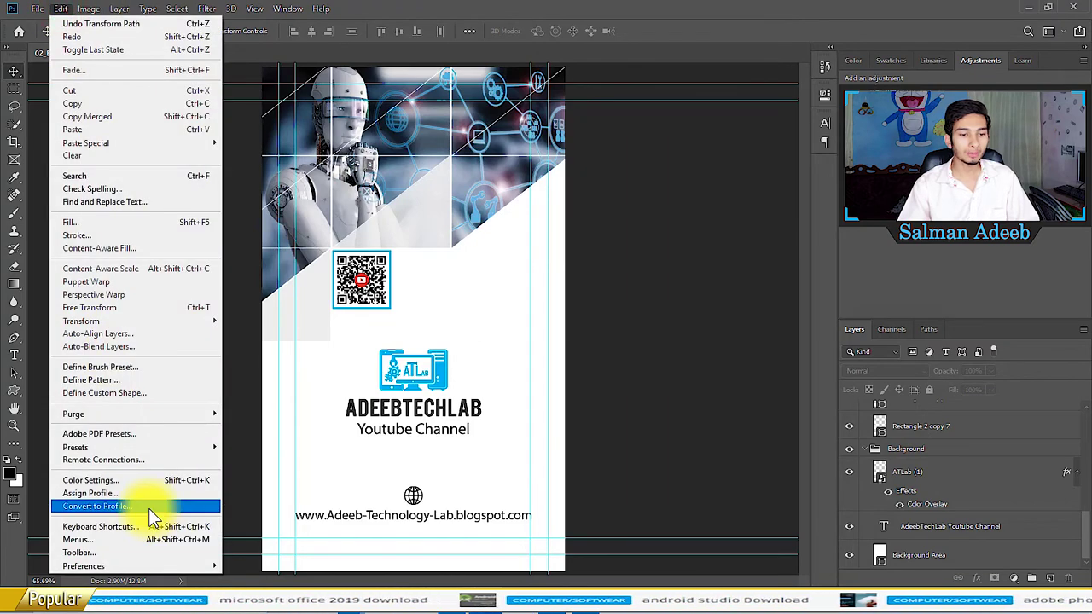
left_click(172, 505)
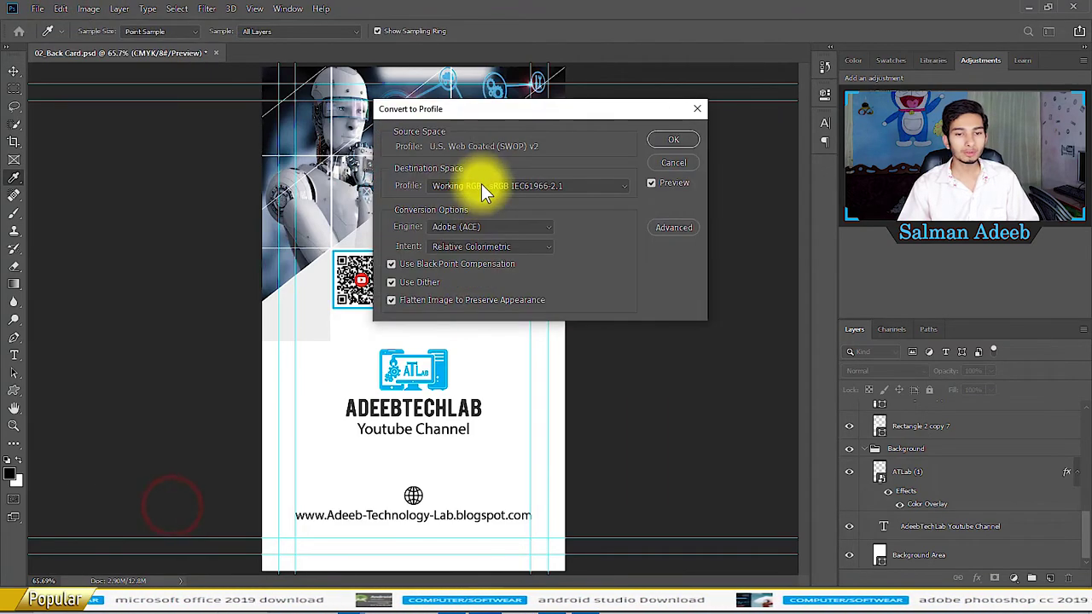
left_click(672, 137)
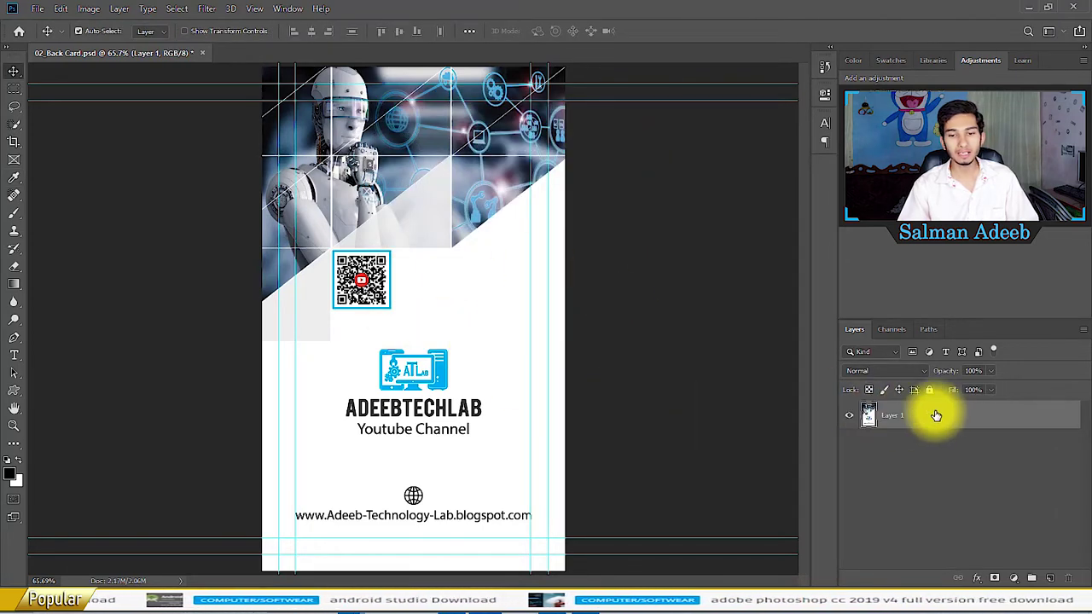
left_click(849, 416)
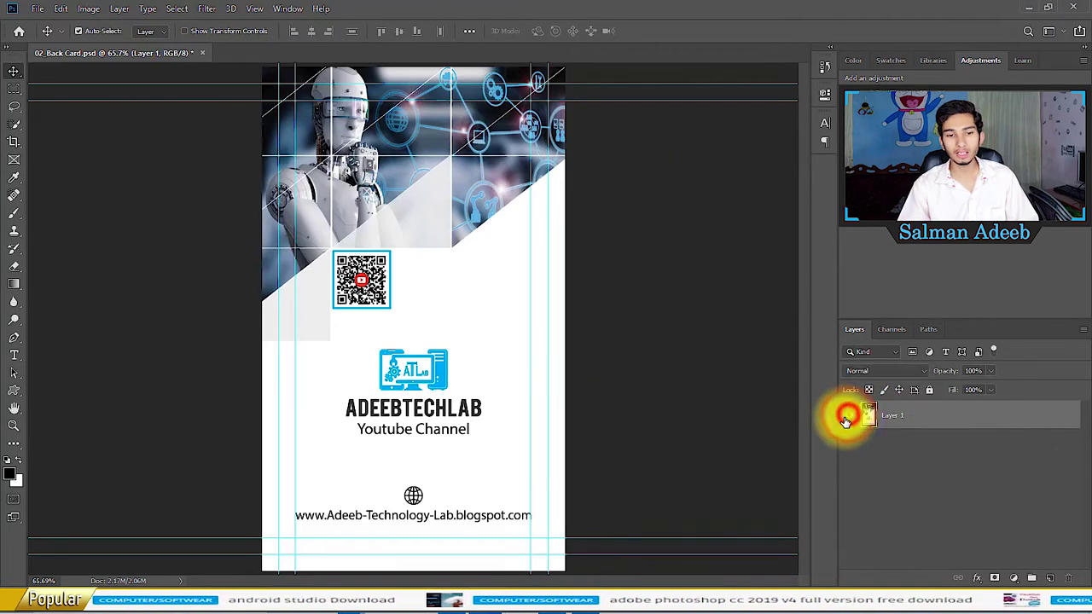
left_click(897, 460)
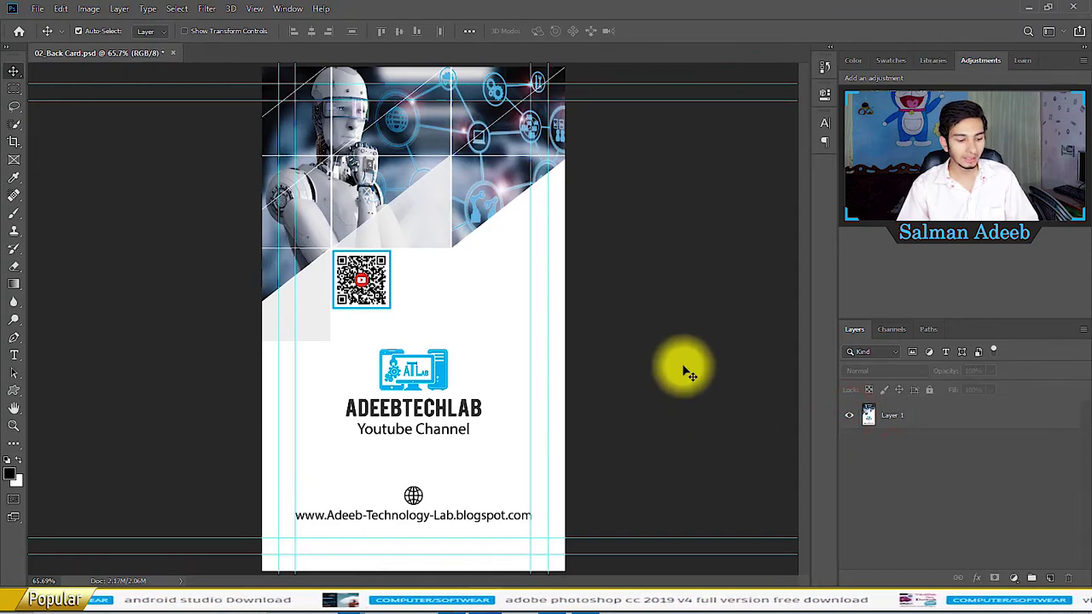
- Save a JPEG copy named 02_Back Card in the Blue folder with default quality settings
key("ctrl+shift+s")
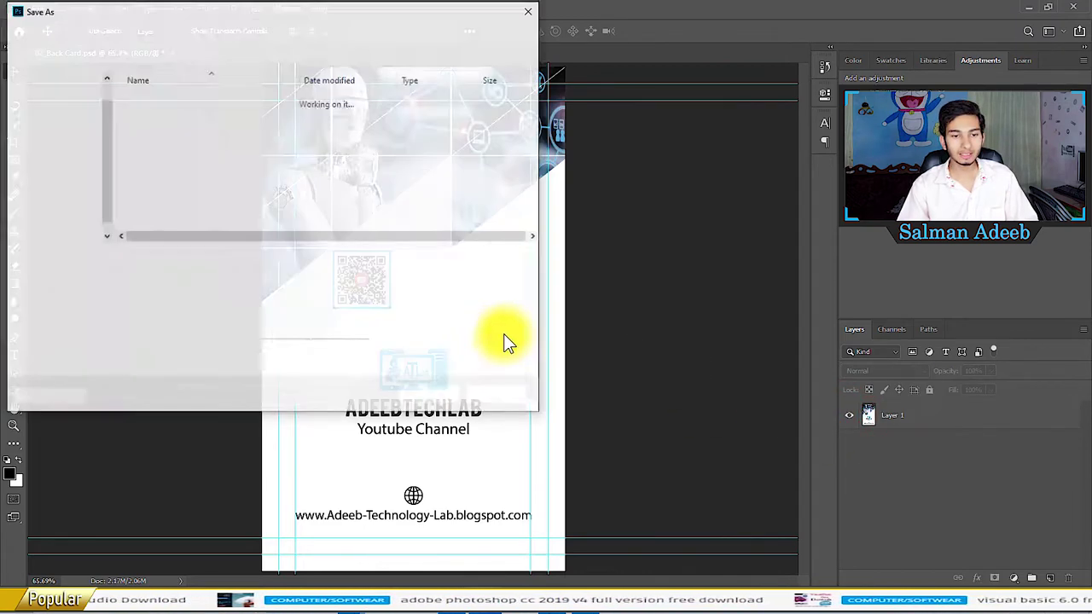
left_click(331, 275)
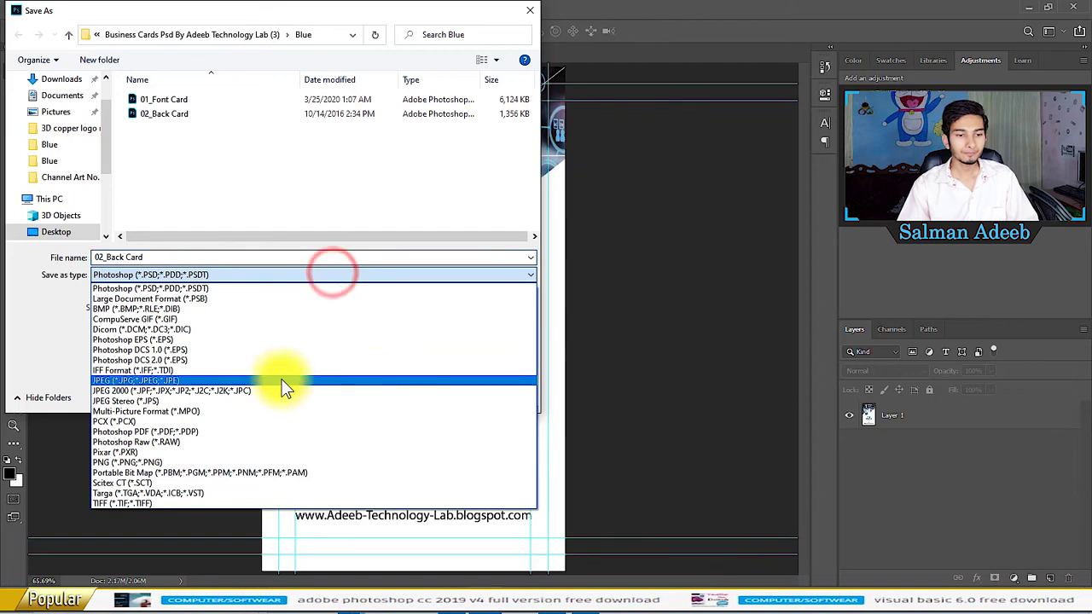
left_click(284, 380)
left_click(443, 397)
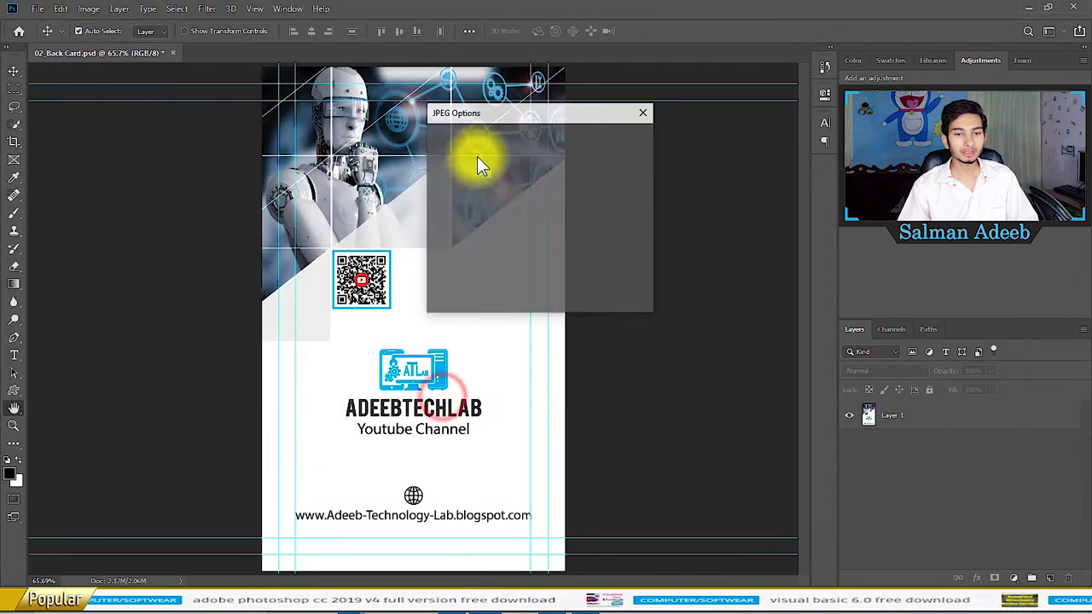
left_click(625, 139)
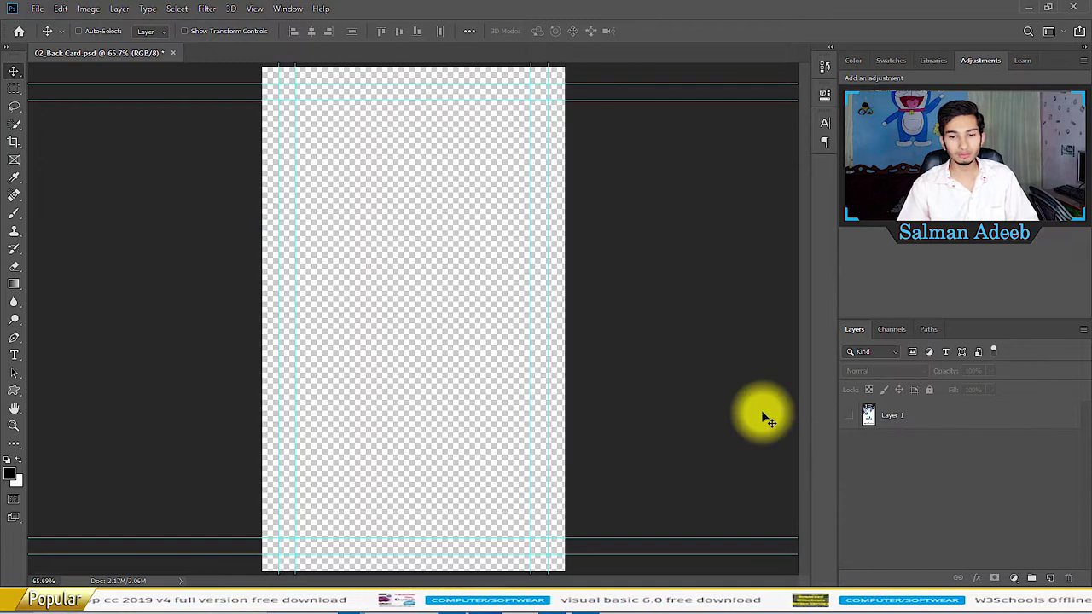
- Deselect the Shape 21 layer and close 02_Back Card.psd, returning to Photoshop's Home screen
left_click(661, 263, "ctrl")
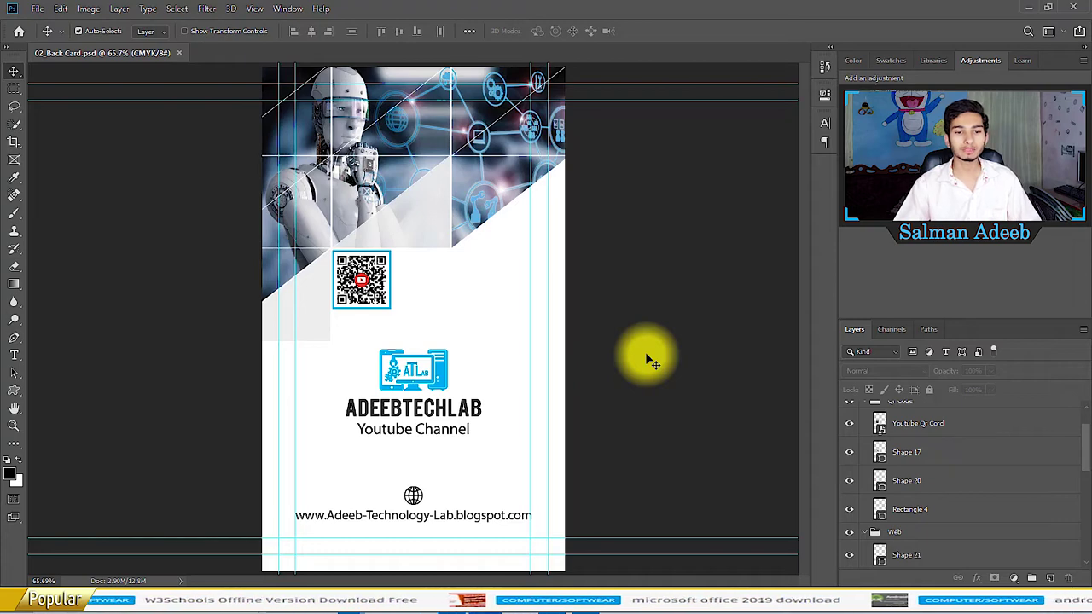
left_click(176, 53)
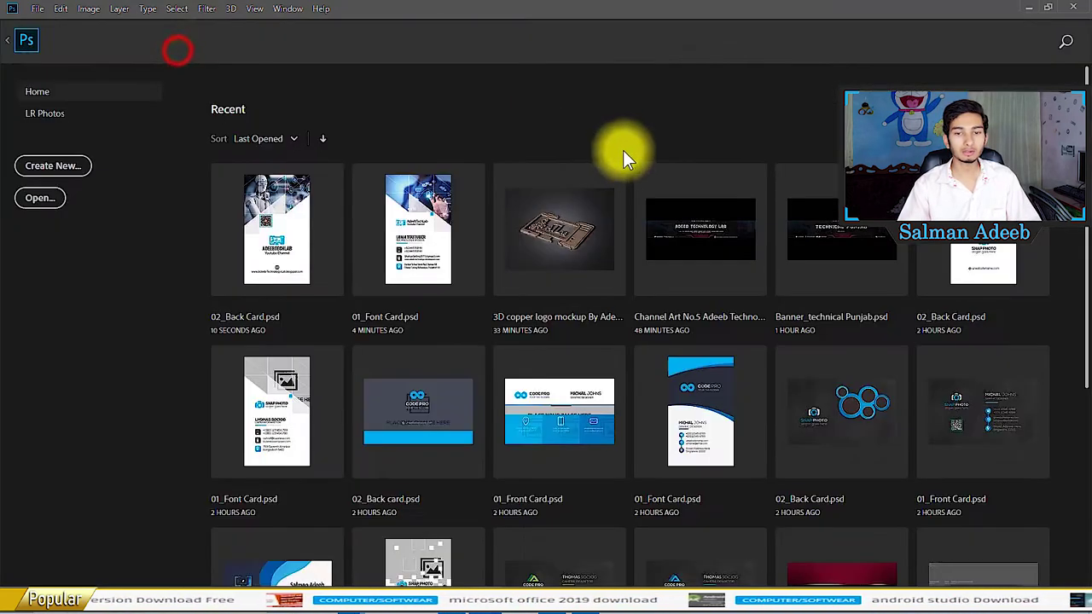
- Minimize Photoshop and the Downloads folder, then bring the Chrome window back up
left_click(1028, 8)
left_click(781, 312)
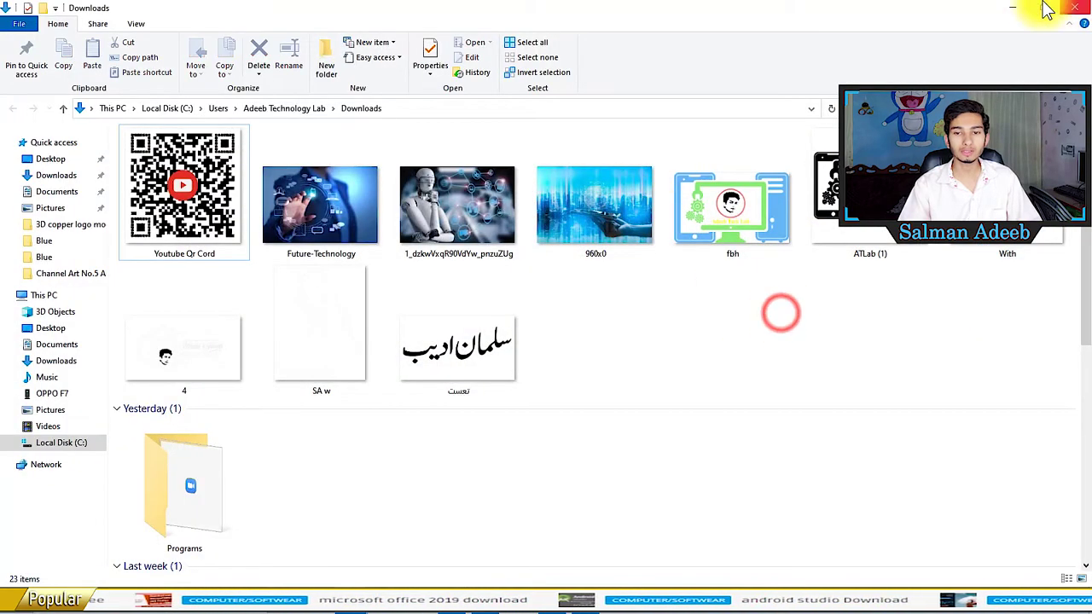
left_click(1008, 9)
left_click(563, 597)
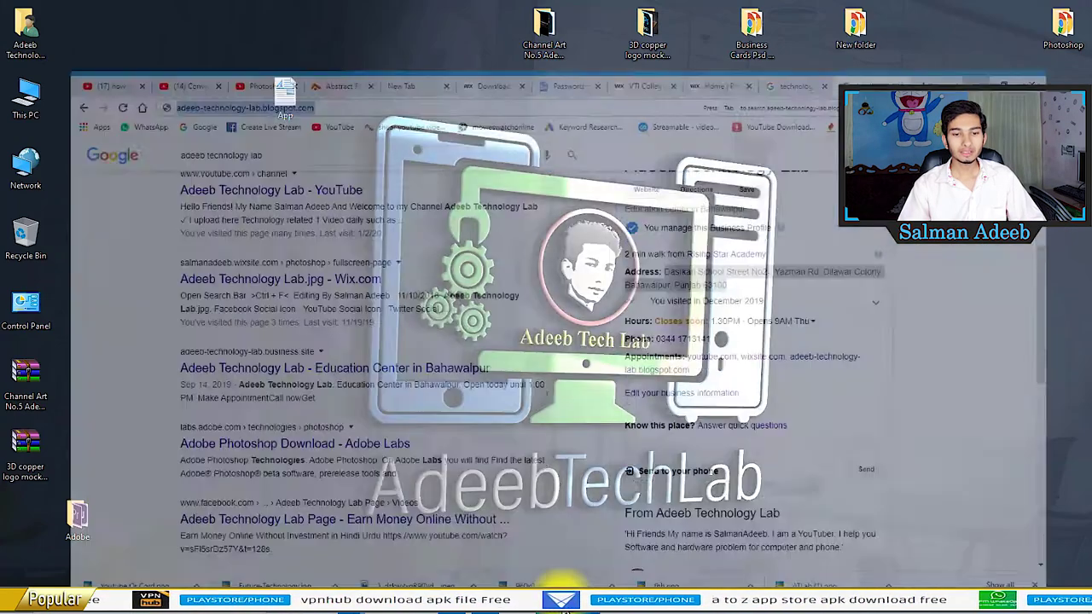
- Select the stored password text in the Password.txt tab, then minimize Chrome
left_click(767, 10)
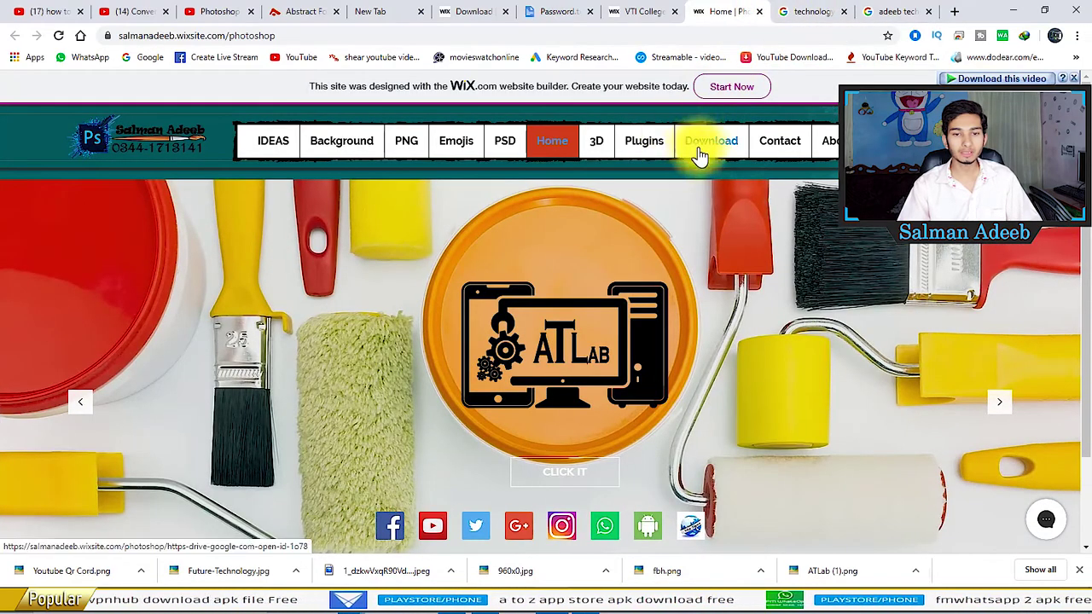
left_click(580, 16)
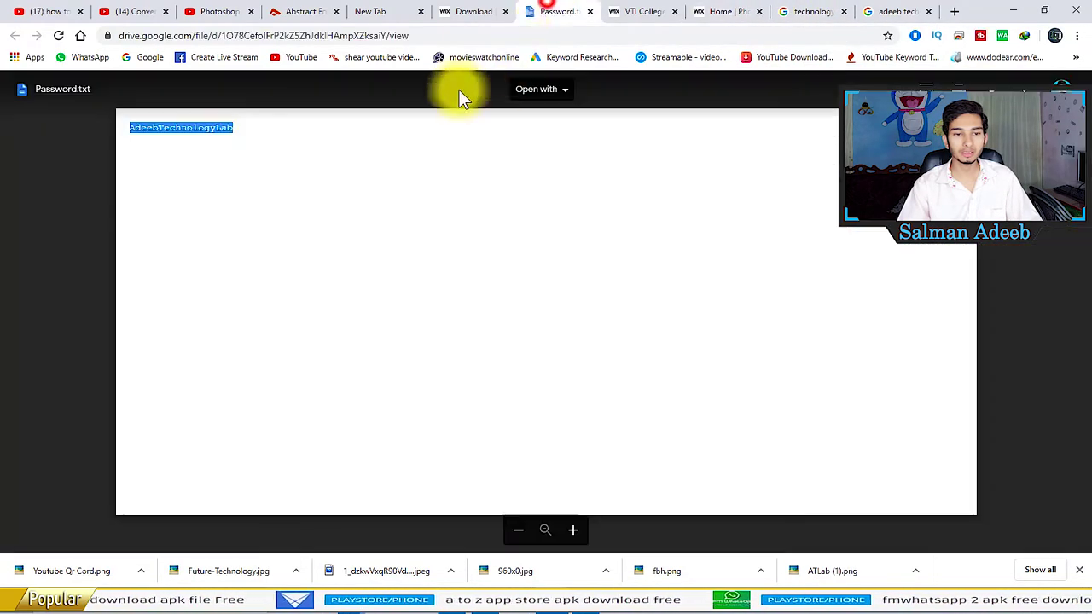
double_click(209, 130)
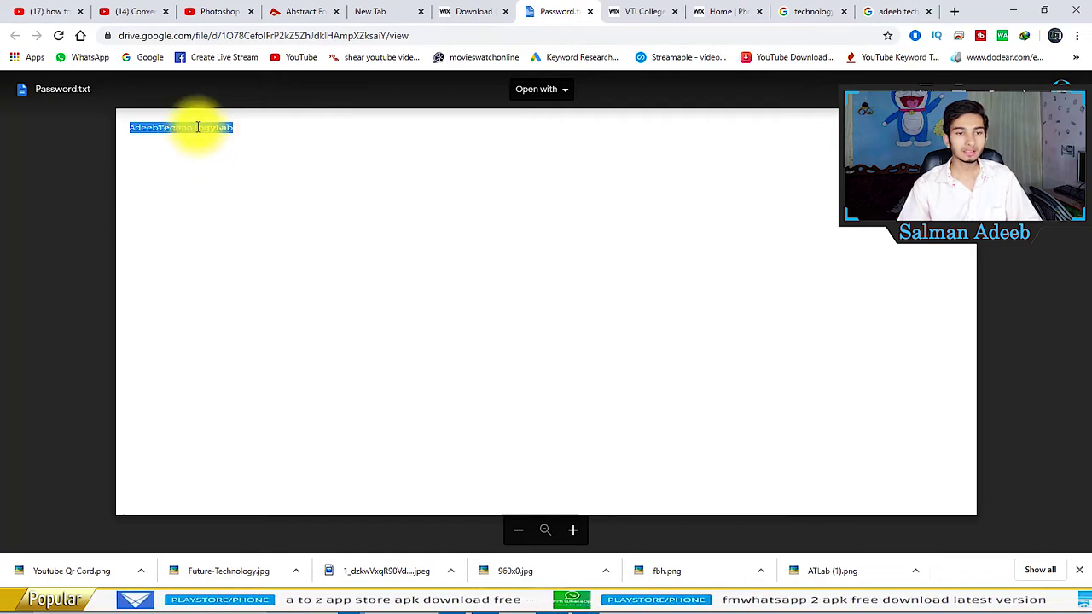
left_click(1014, 10)
- Archive the business cards folder with WinRAR as a password-protected ZIP on the desktop
right_click(761, 25)
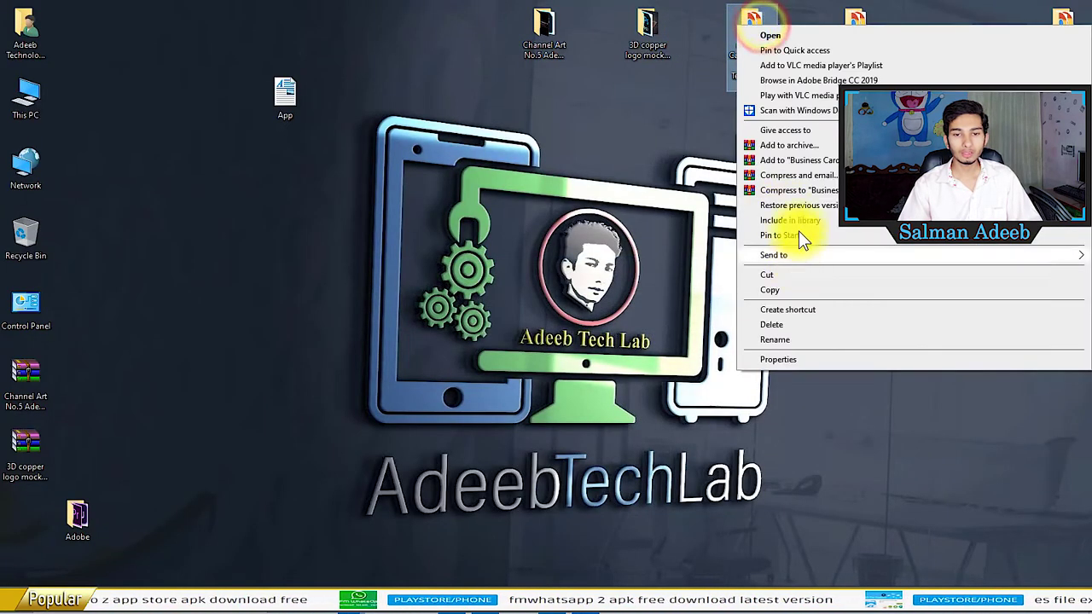
left_click(798, 147)
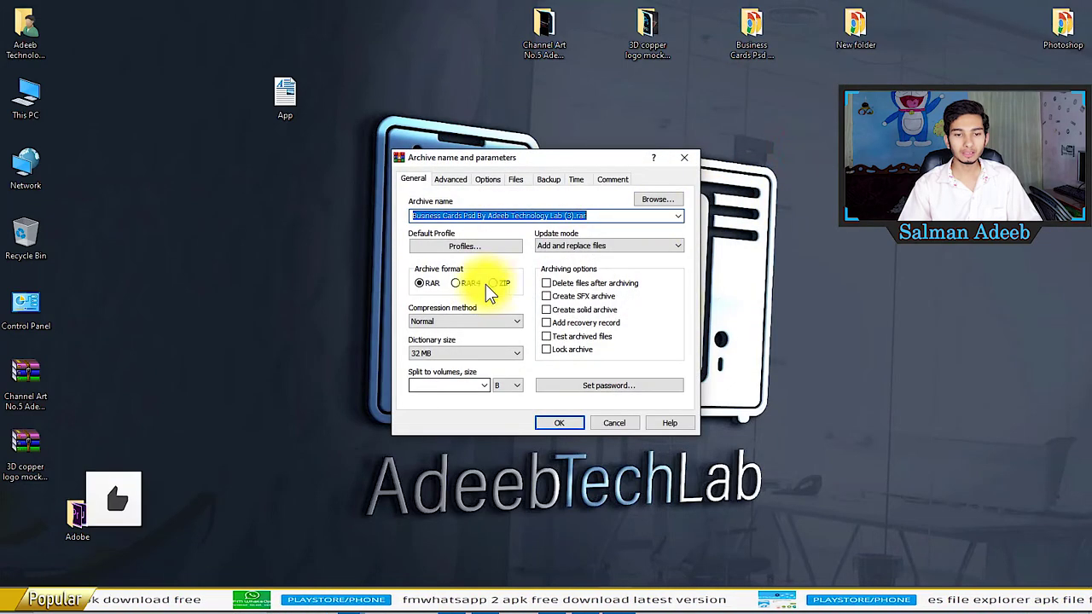
left_click(494, 283)
left_click(594, 384)
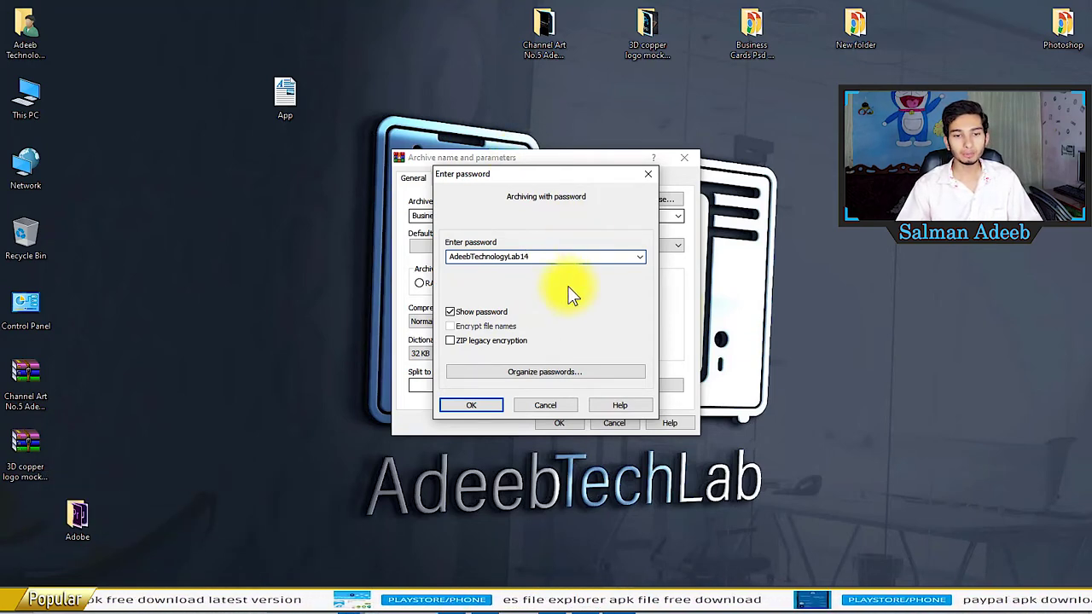
left_click(477, 405)
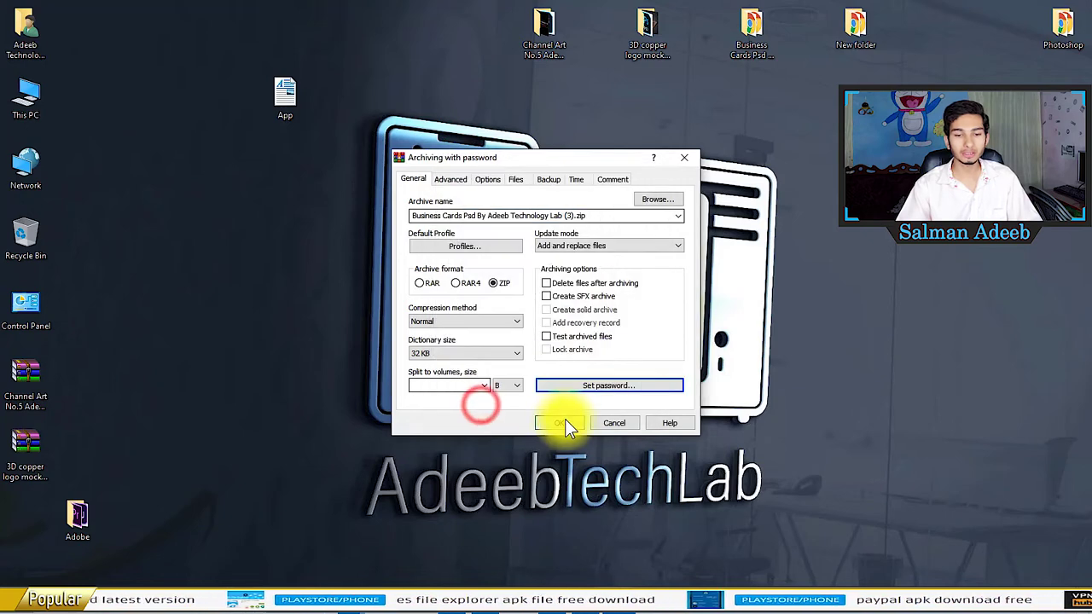
left_click(551, 419)
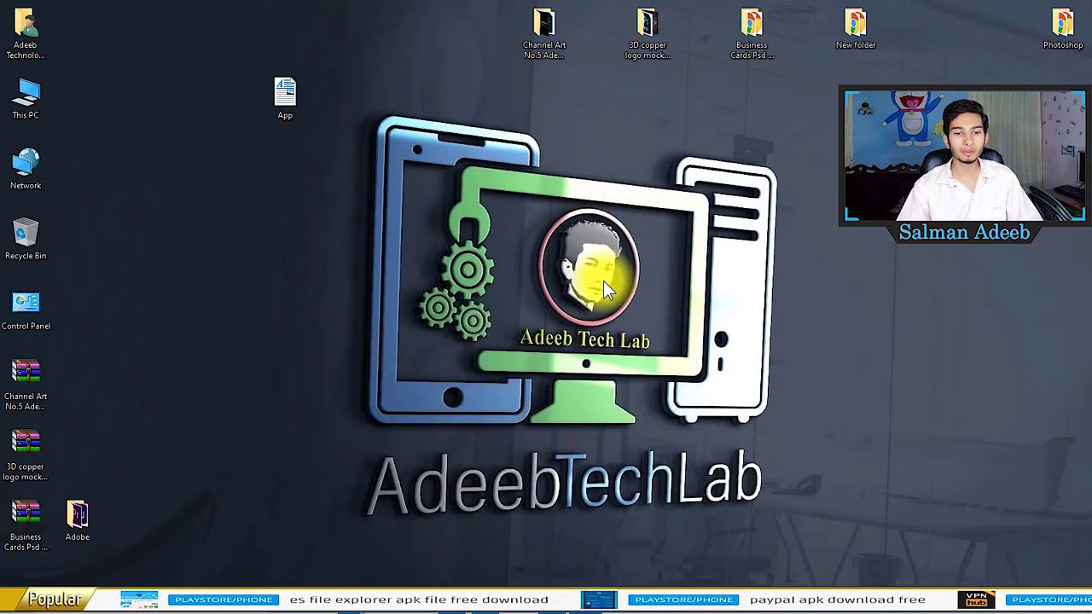